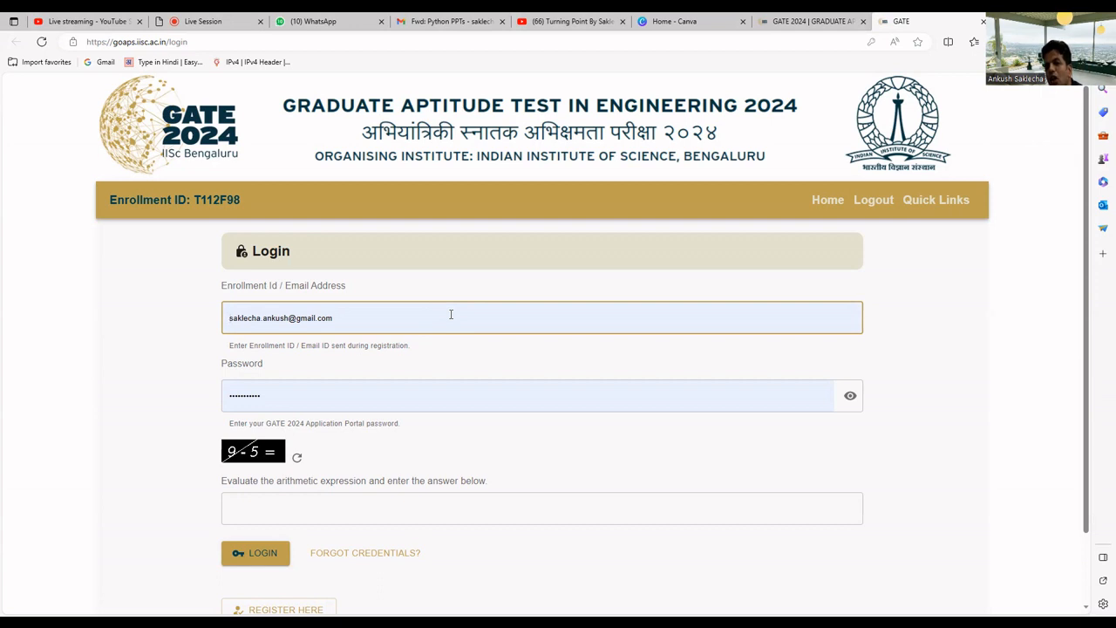
Start a new candidate registration and enter the candidate's first name in capitals
scroll(451, 318, down, 2)
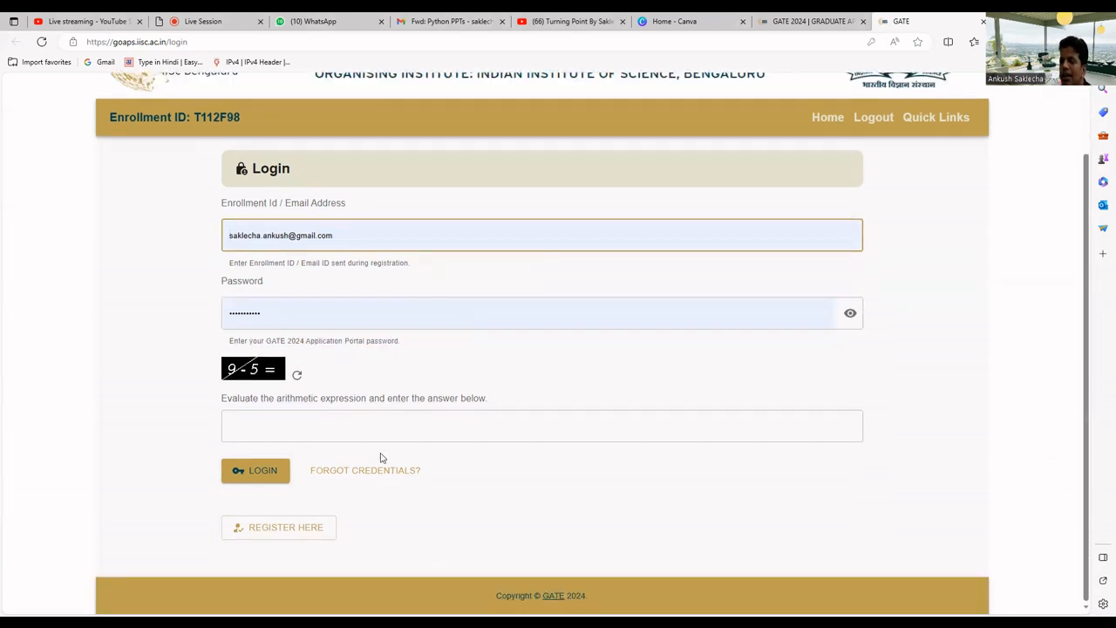
click(316, 533)
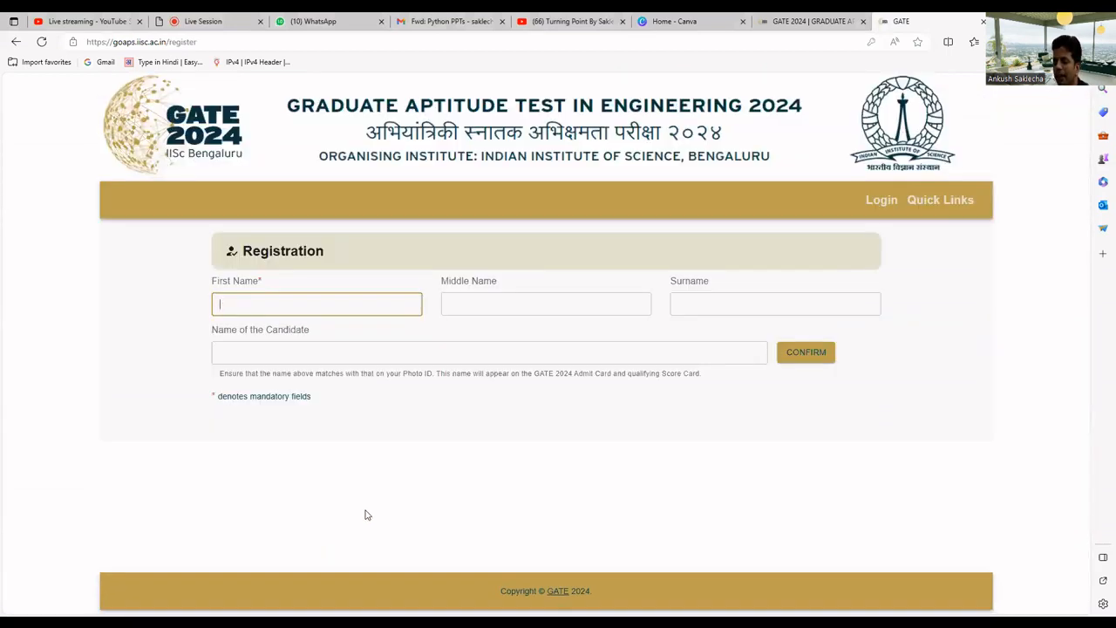
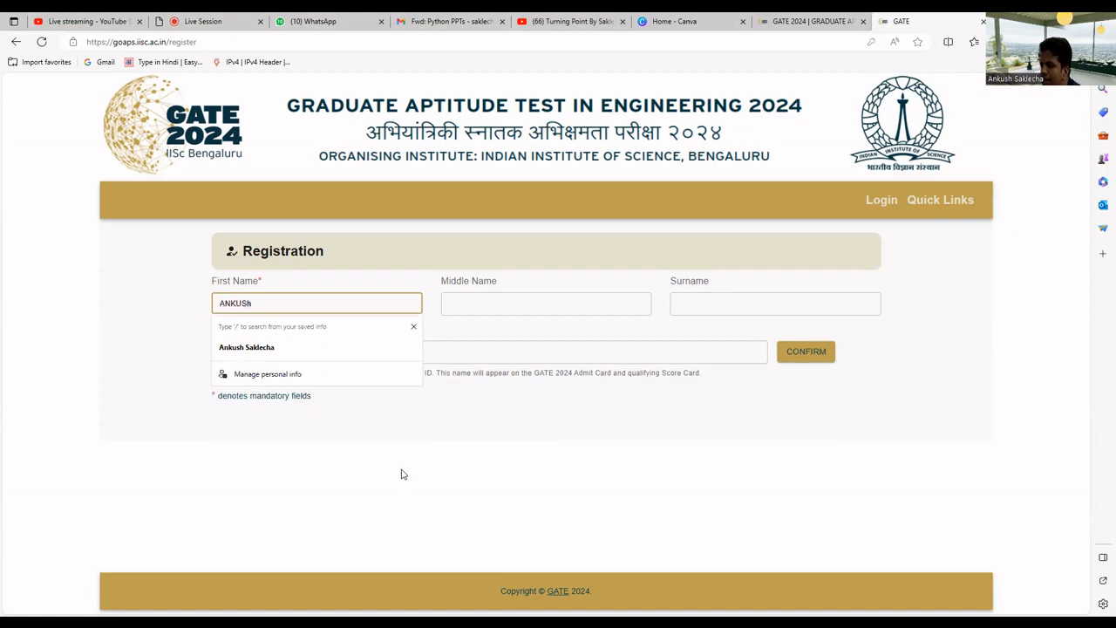
Enter the candidate's surname and request confirmation of the full candidate name
key(Tab)
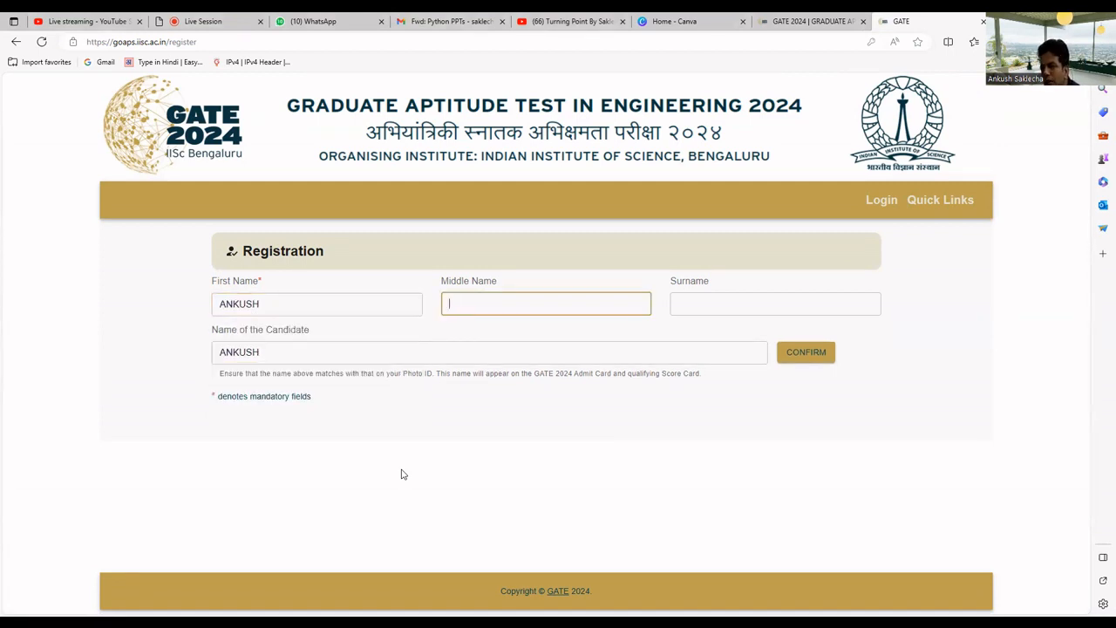
key(Tab)
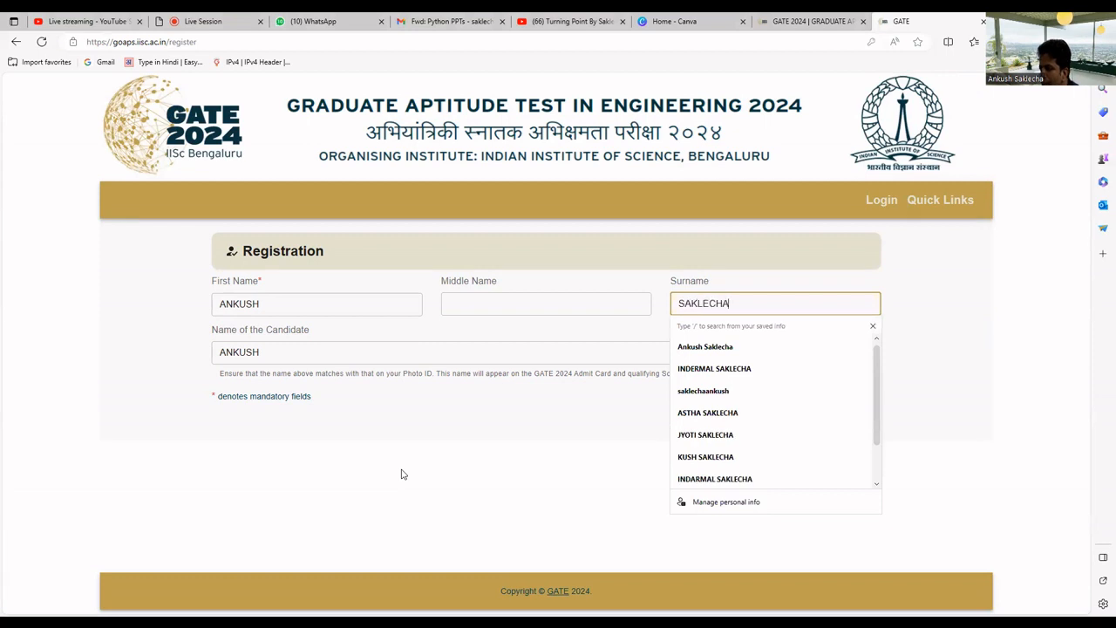
key(Tab)
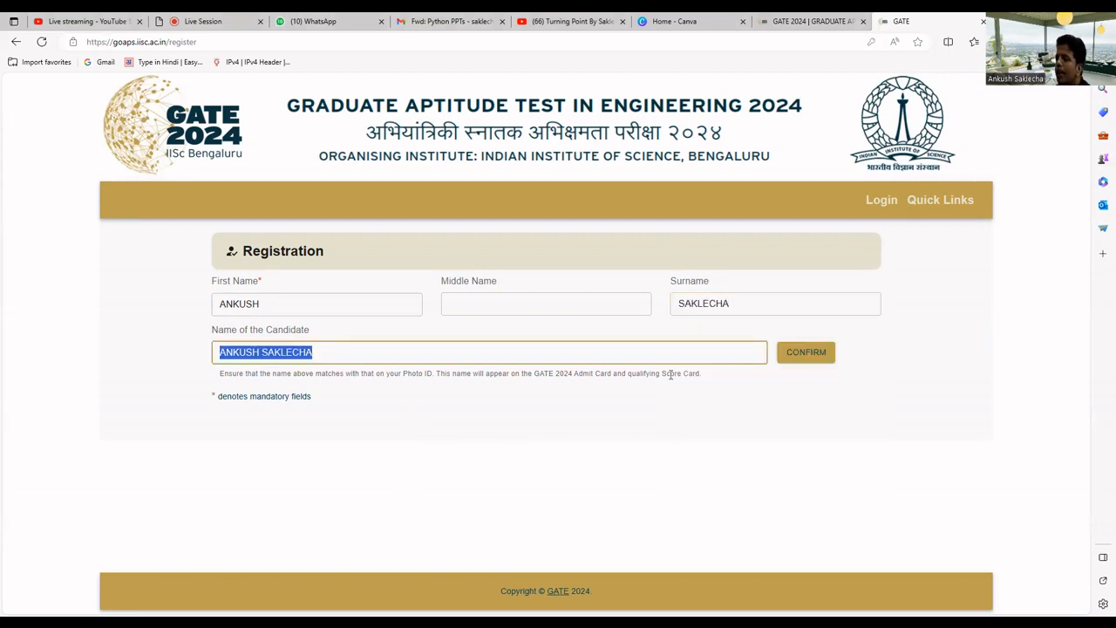
click(800, 360)
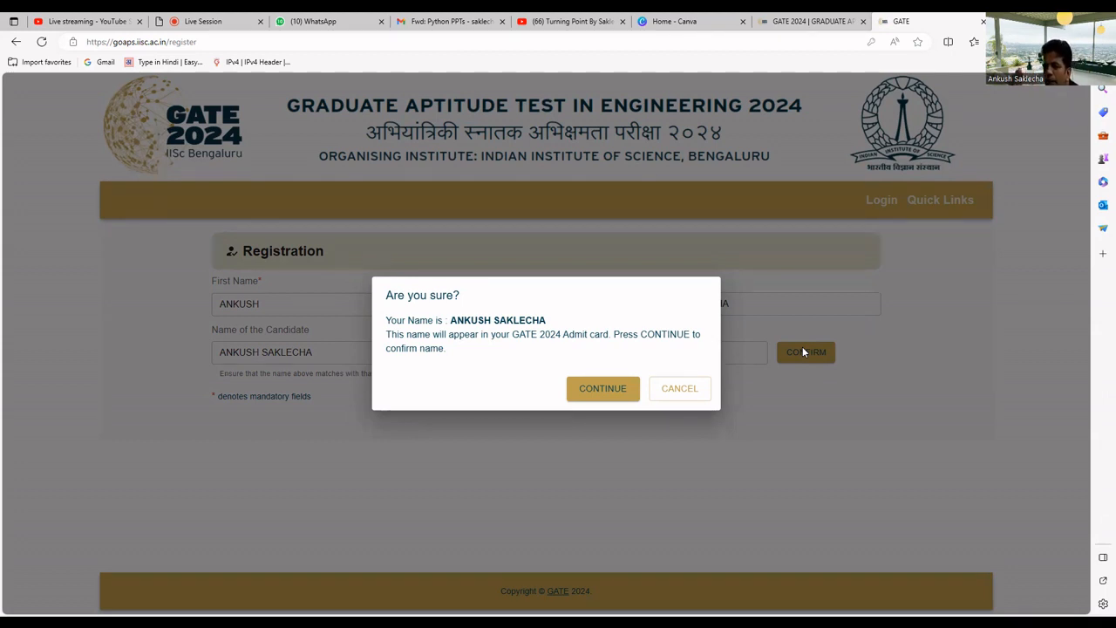
Accept the candidate name and fill both e-mail fields from autofill, removing the extra 2
click(604, 388)
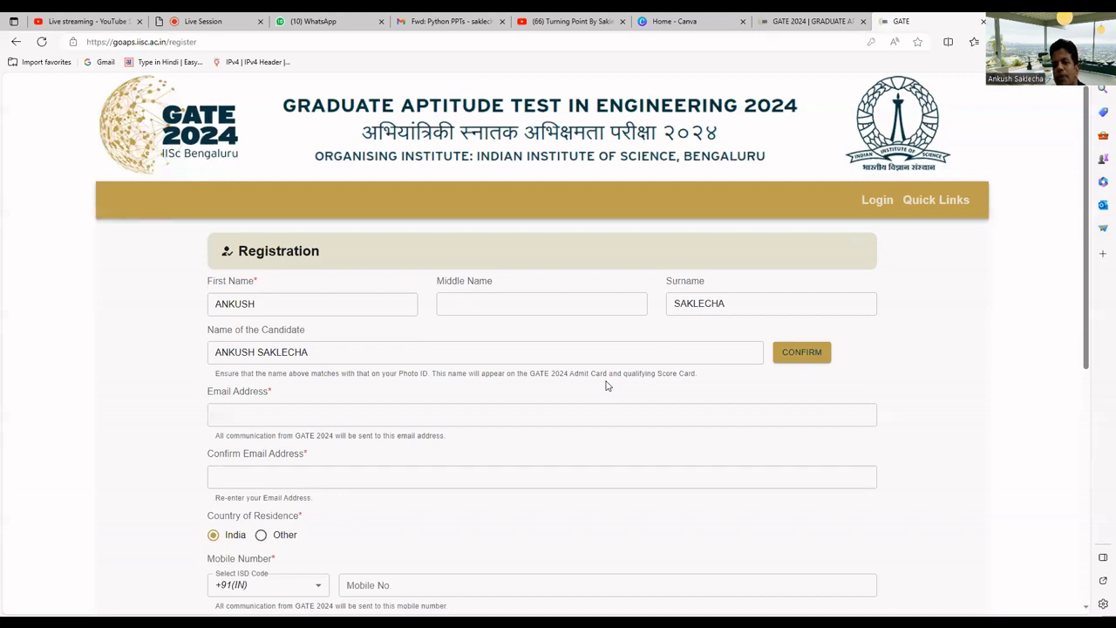
click(530, 415)
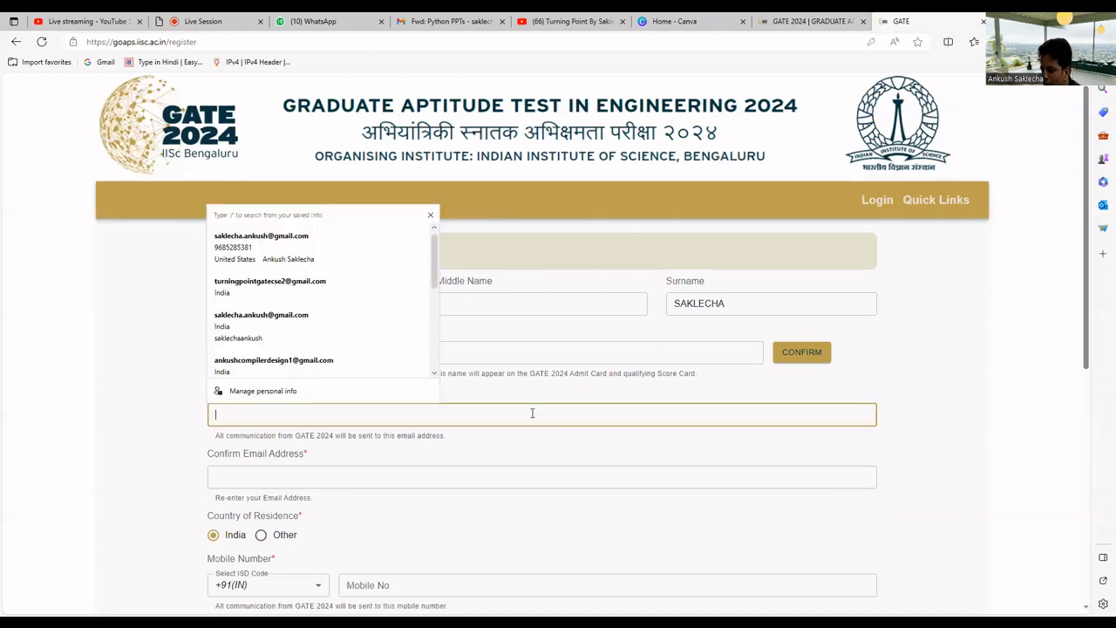
text(TUR)
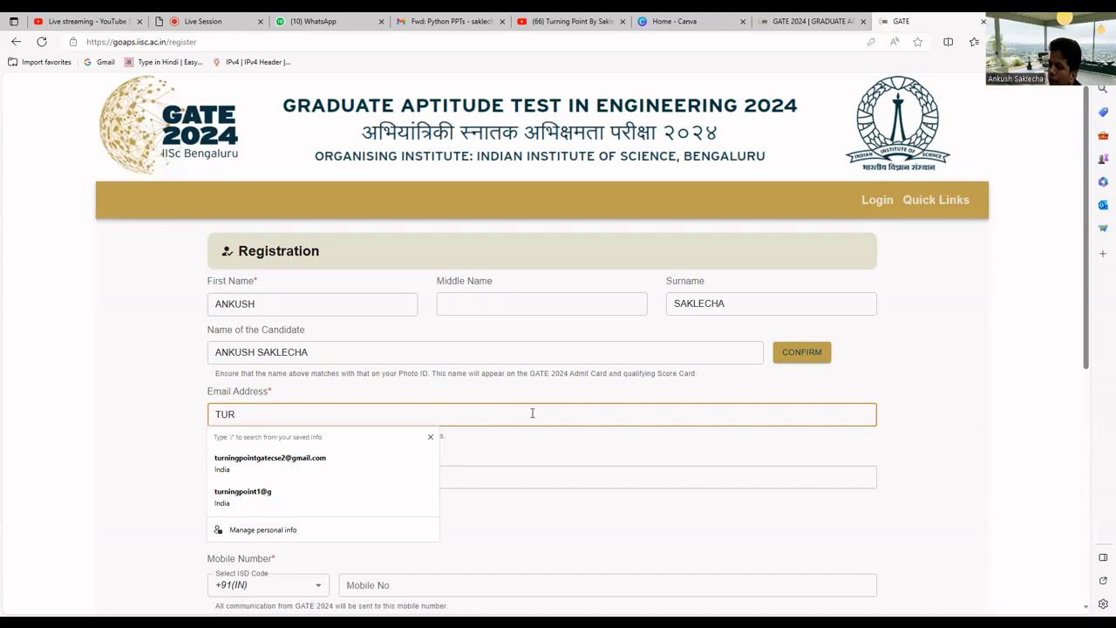
click(342, 458)
click(307, 417)
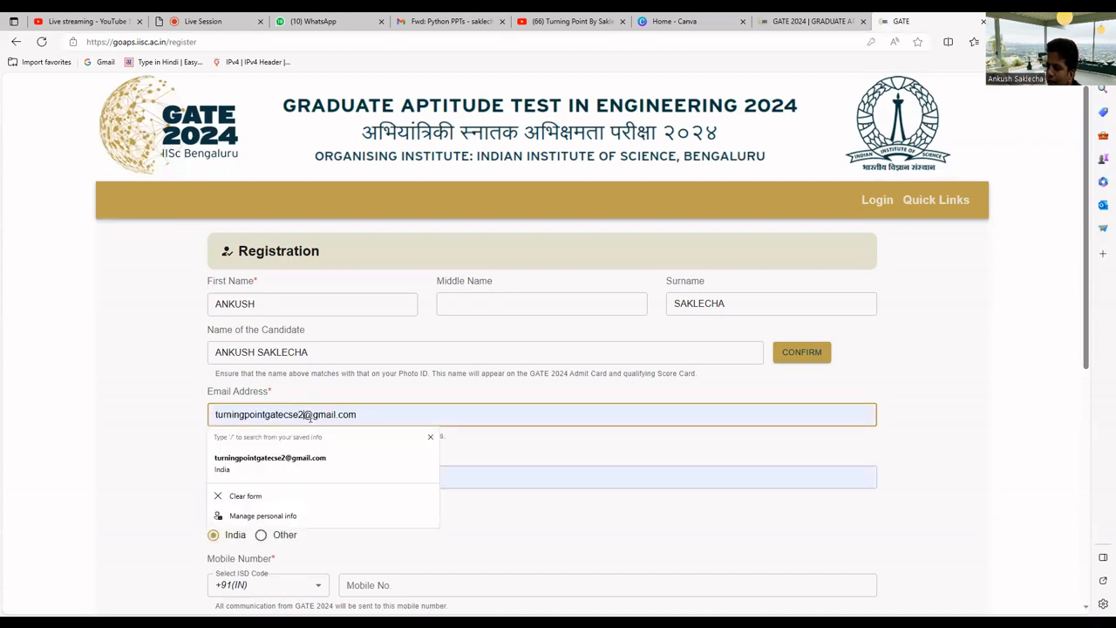
key(BackSpace)
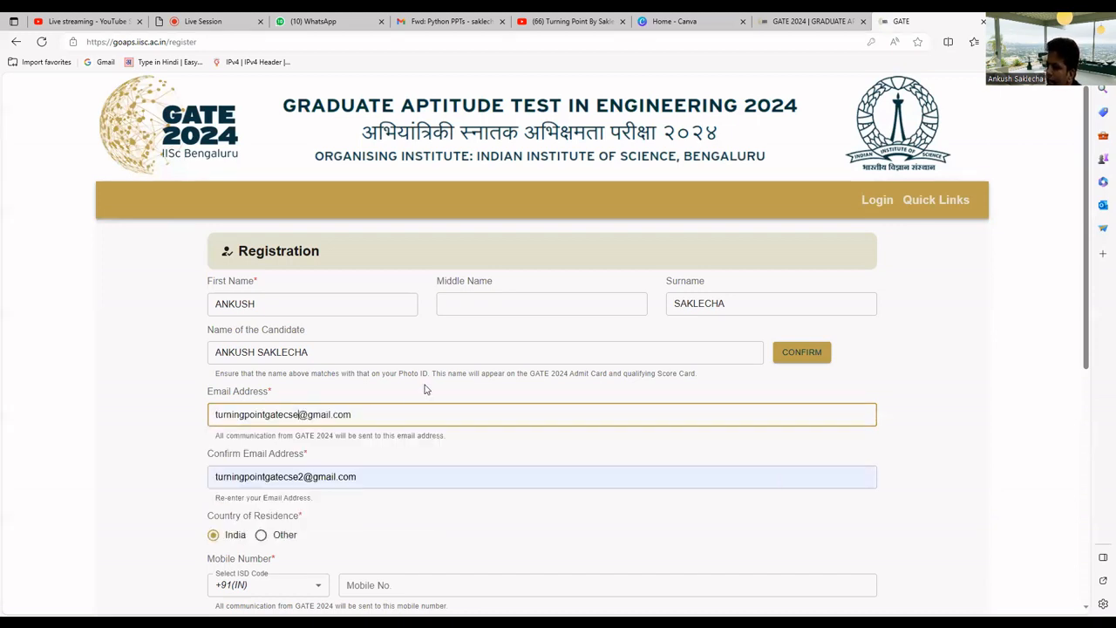
click(451, 449)
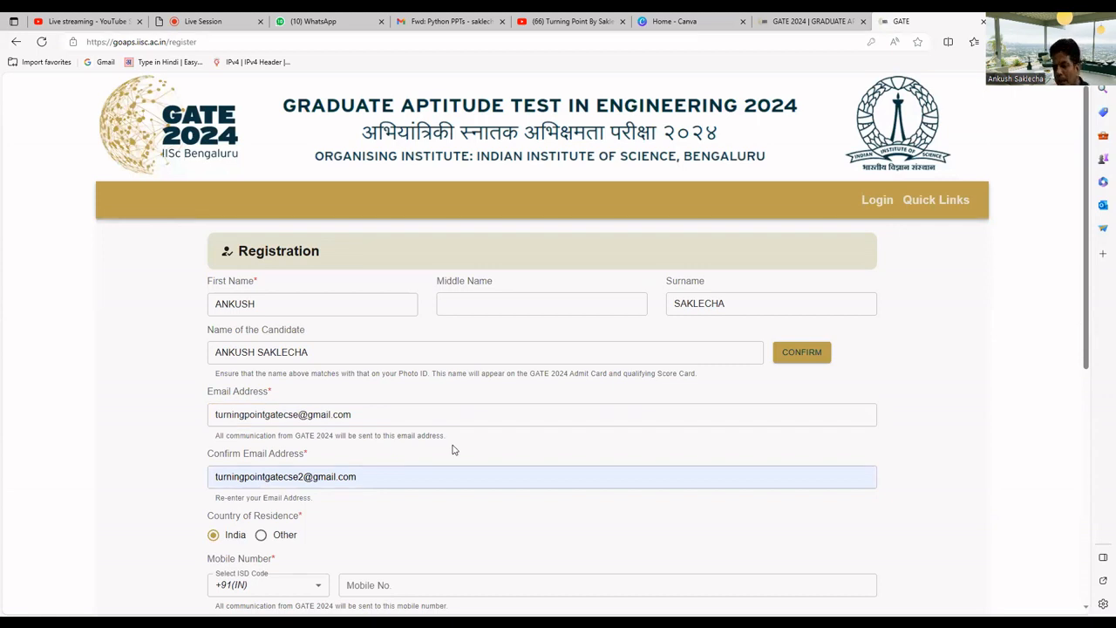
Enter the candidate's mobile number in Mobile No and Confirm Mobile Number
scroll(452, 449, down, 1)
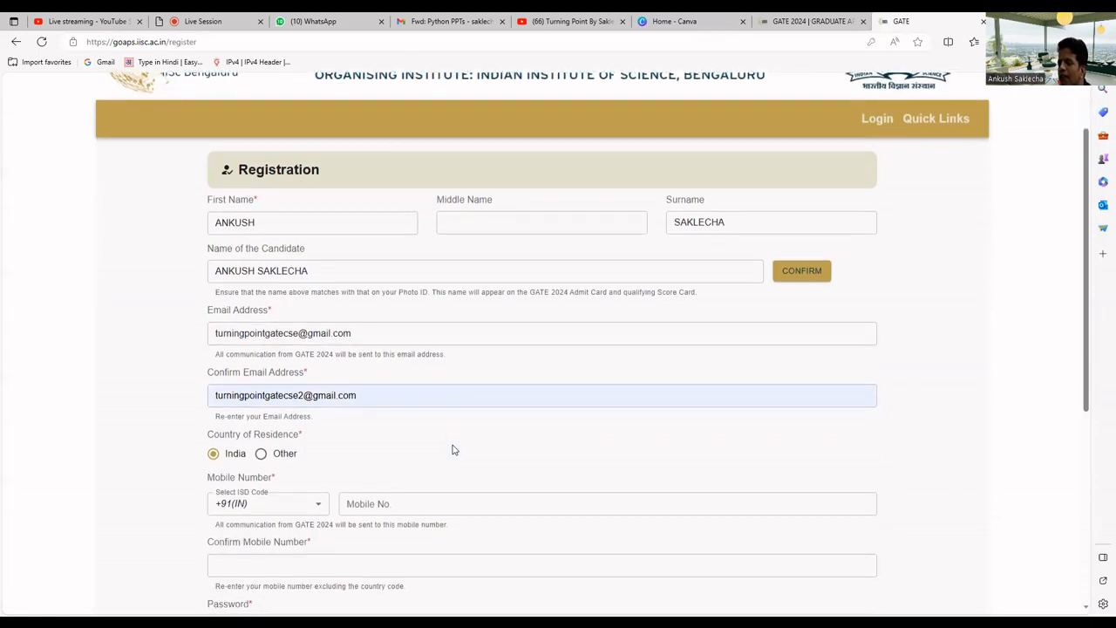
scroll(441, 458, down, 1)
click(407, 426)
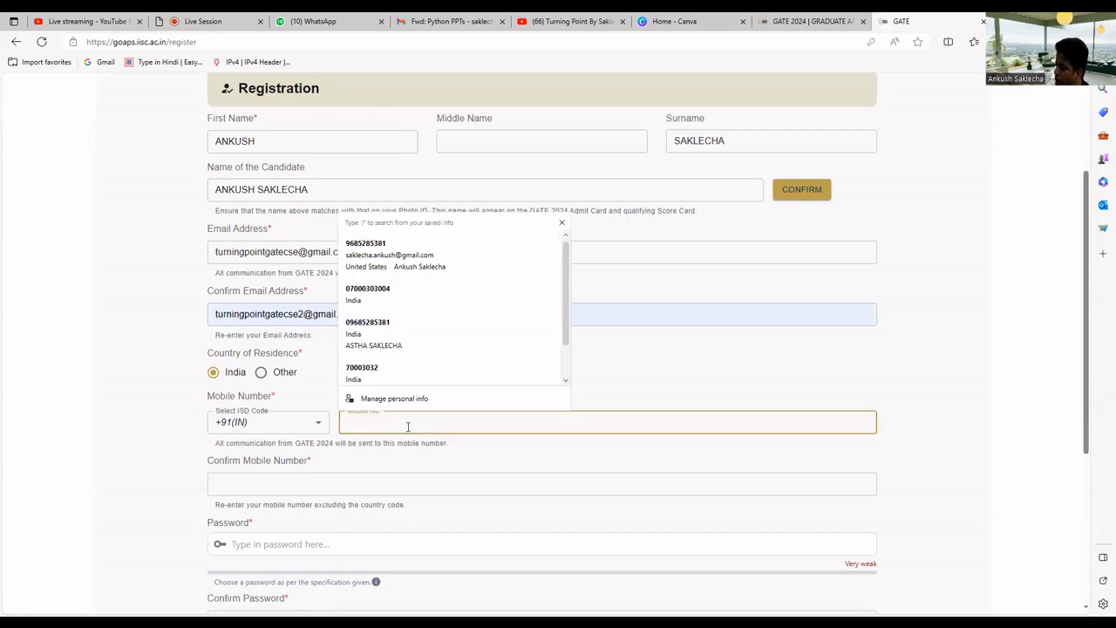
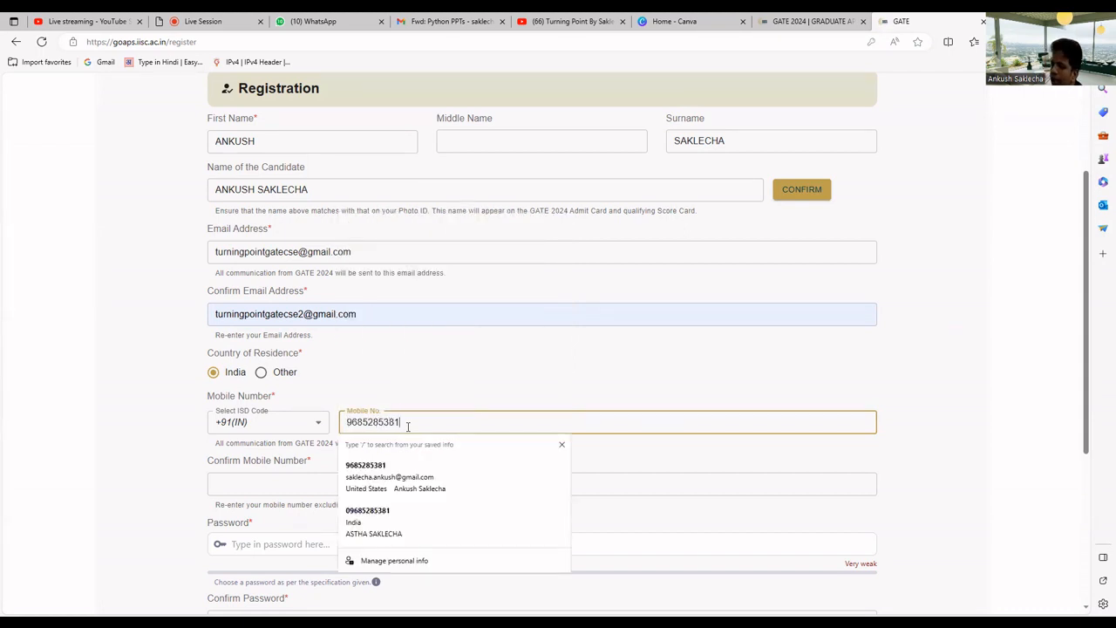
click(423, 389)
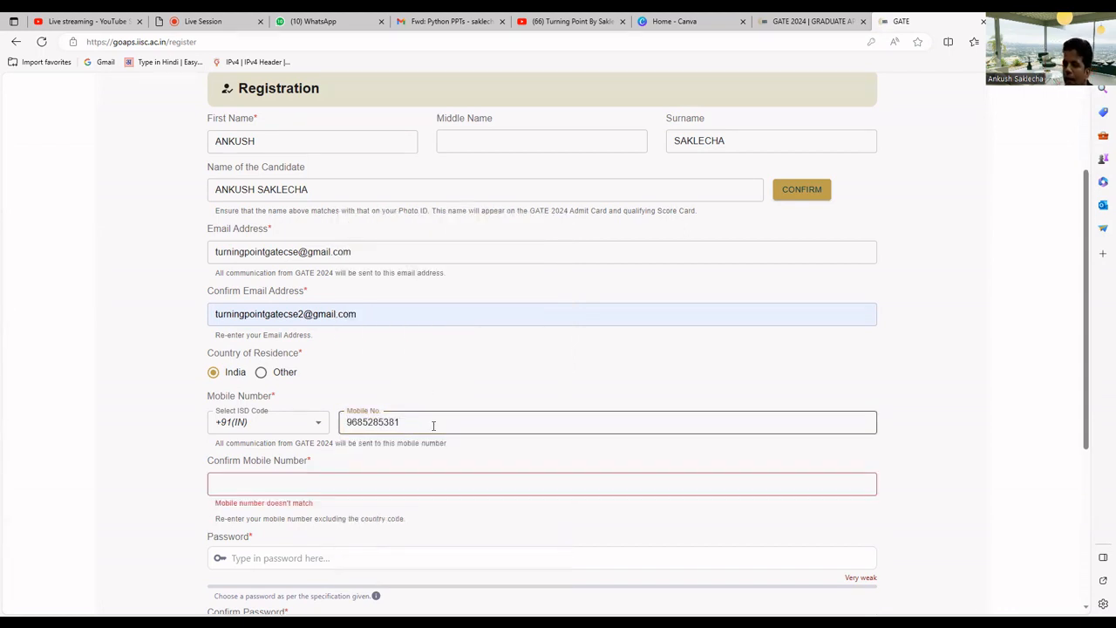
click(399, 477)
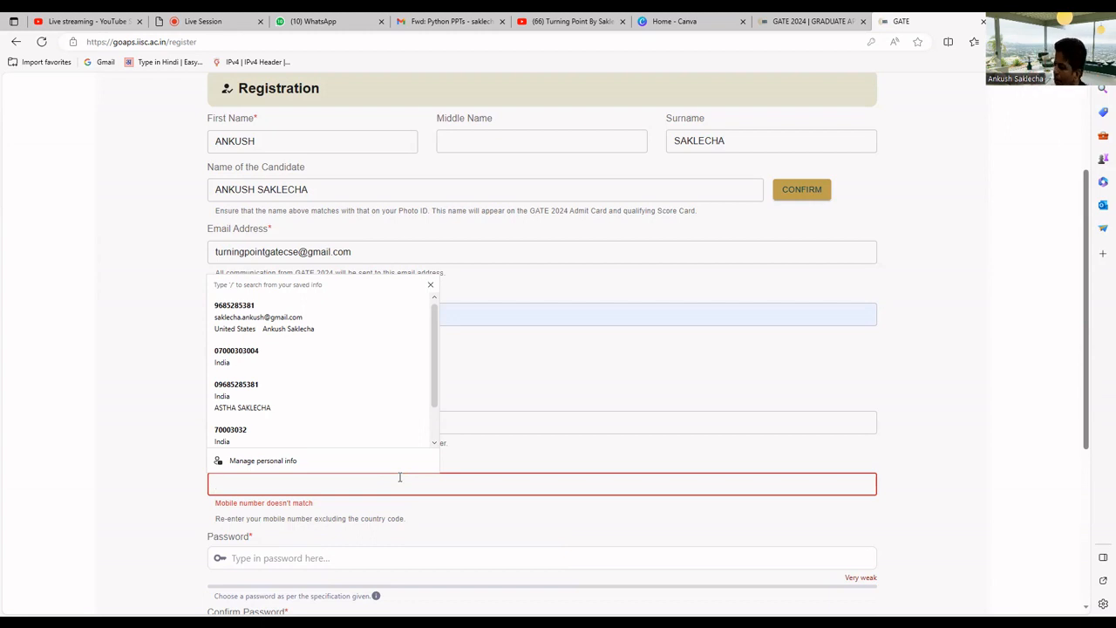
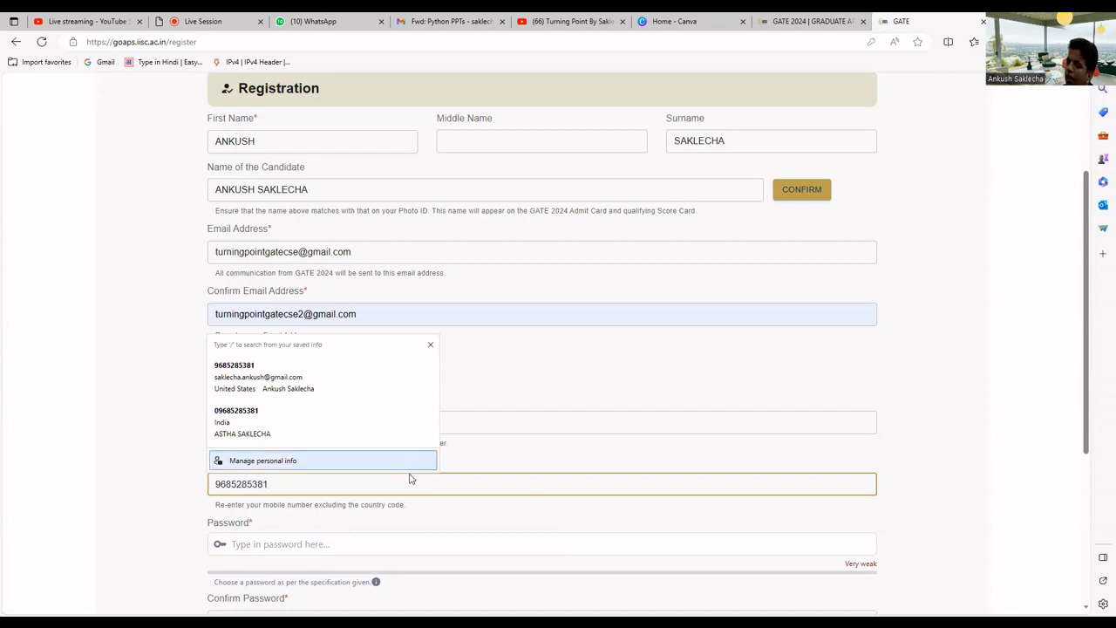
Enter a very strong account password in both password fields and select the captcha answer box
click(397, 540)
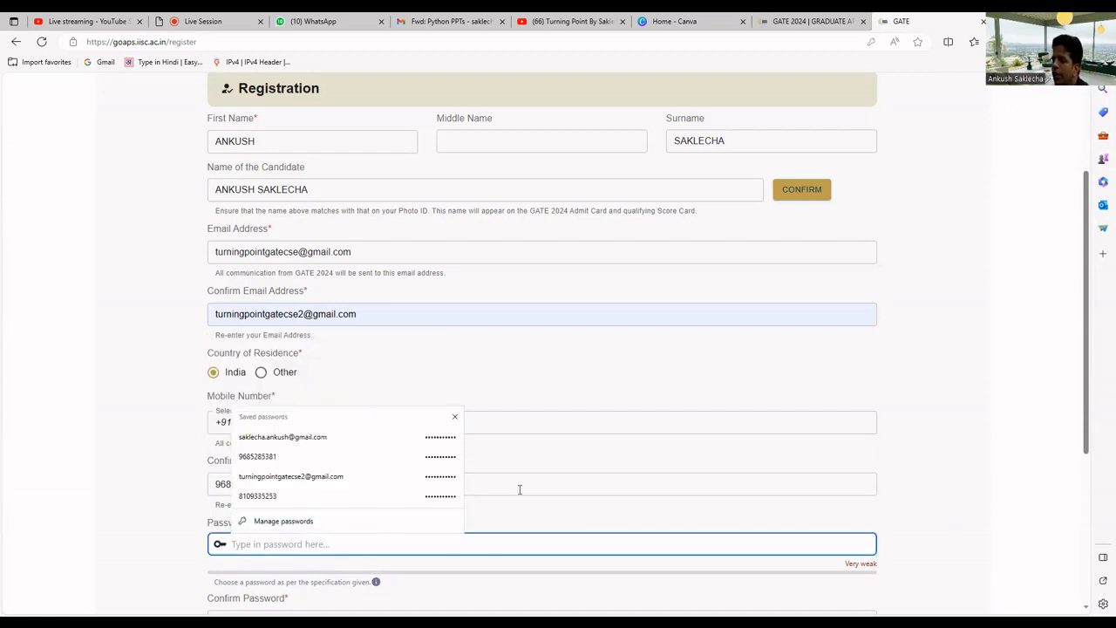
scroll(520, 485, down, 1)
text(****)
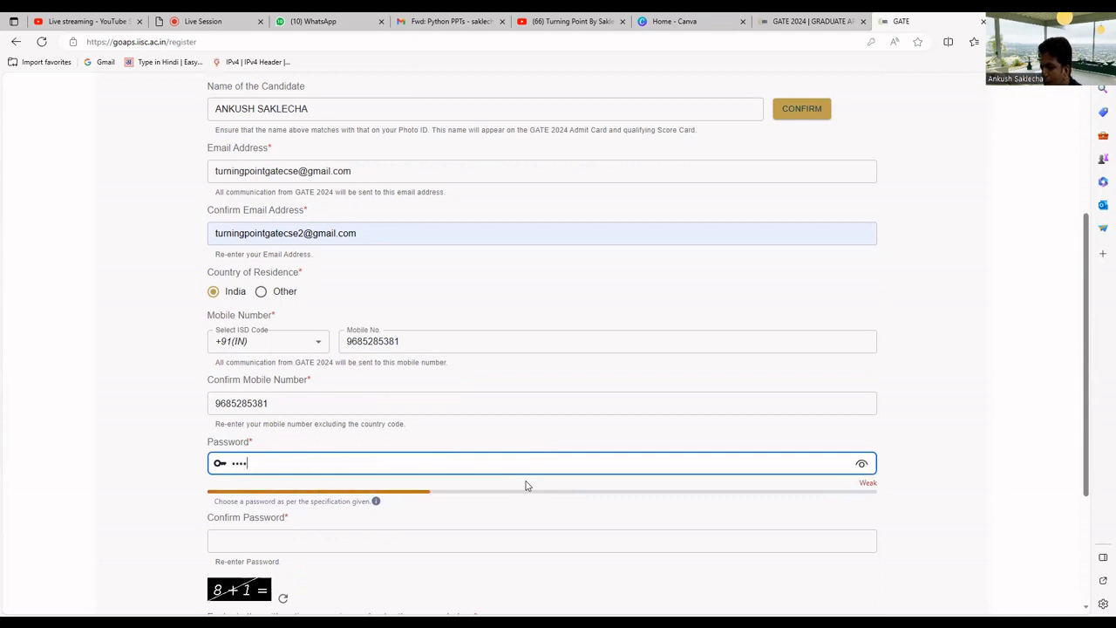
text(*******)
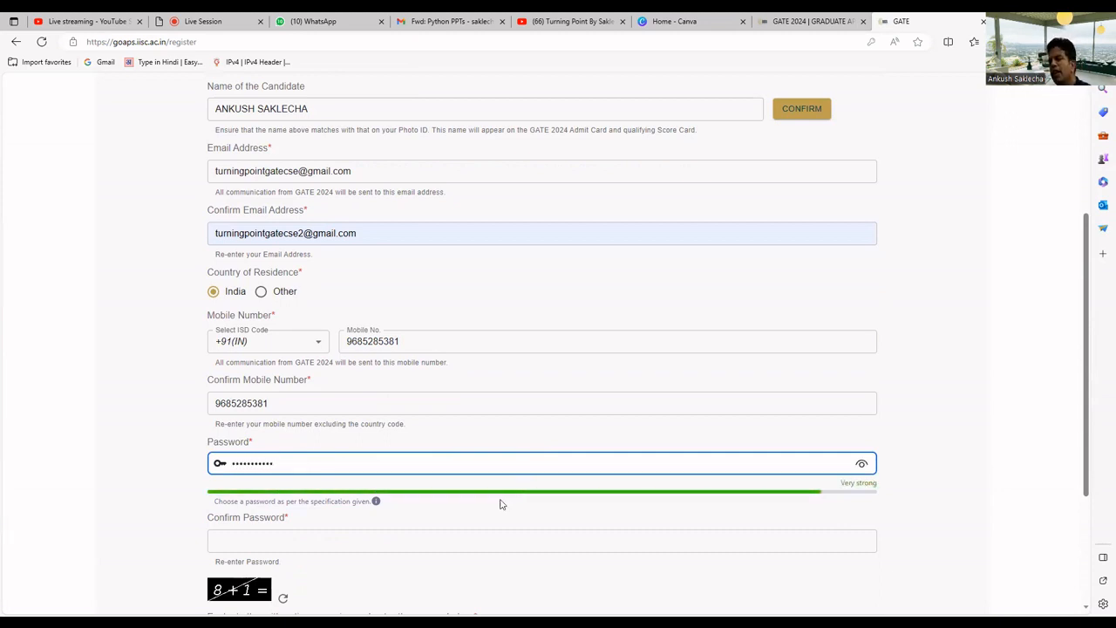
click(434, 538)
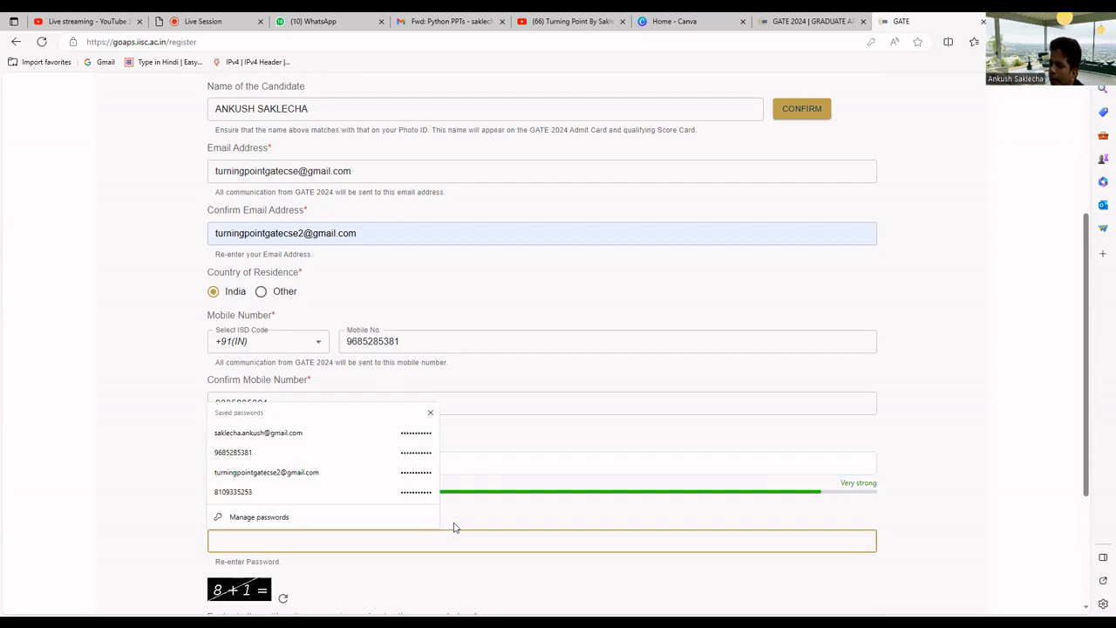
text(****)
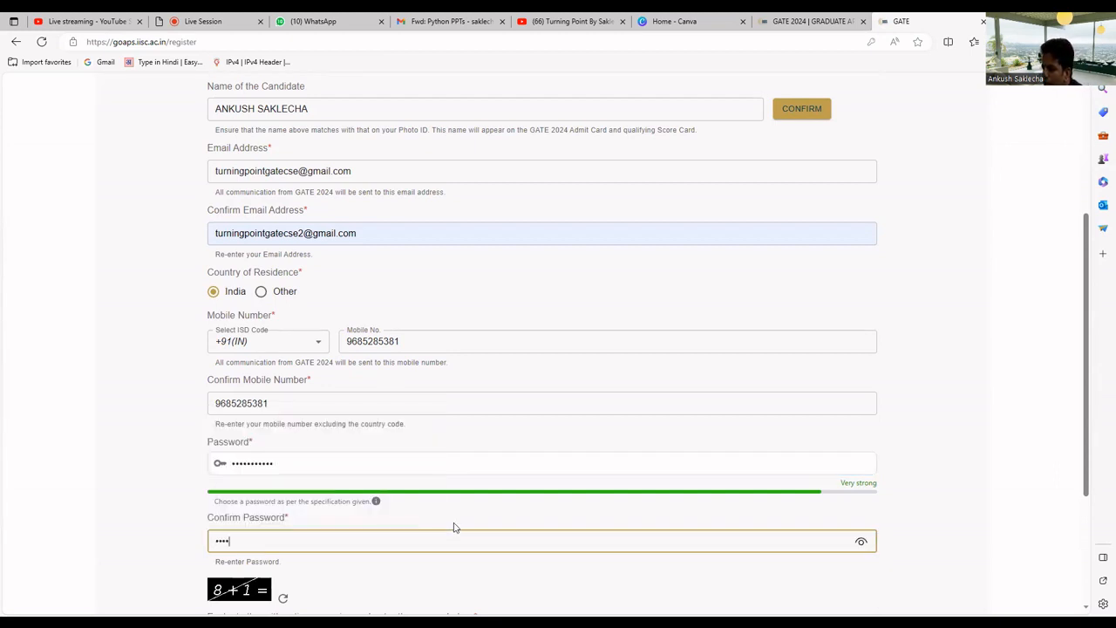
text(******)
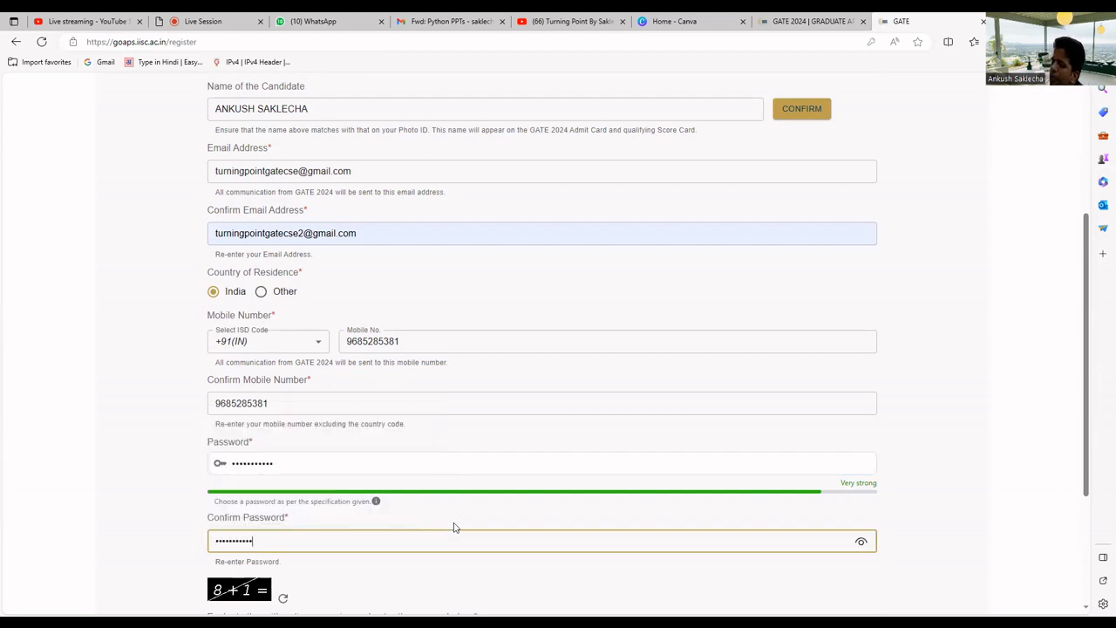
scroll(458, 523, down, 2)
click(353, 483)
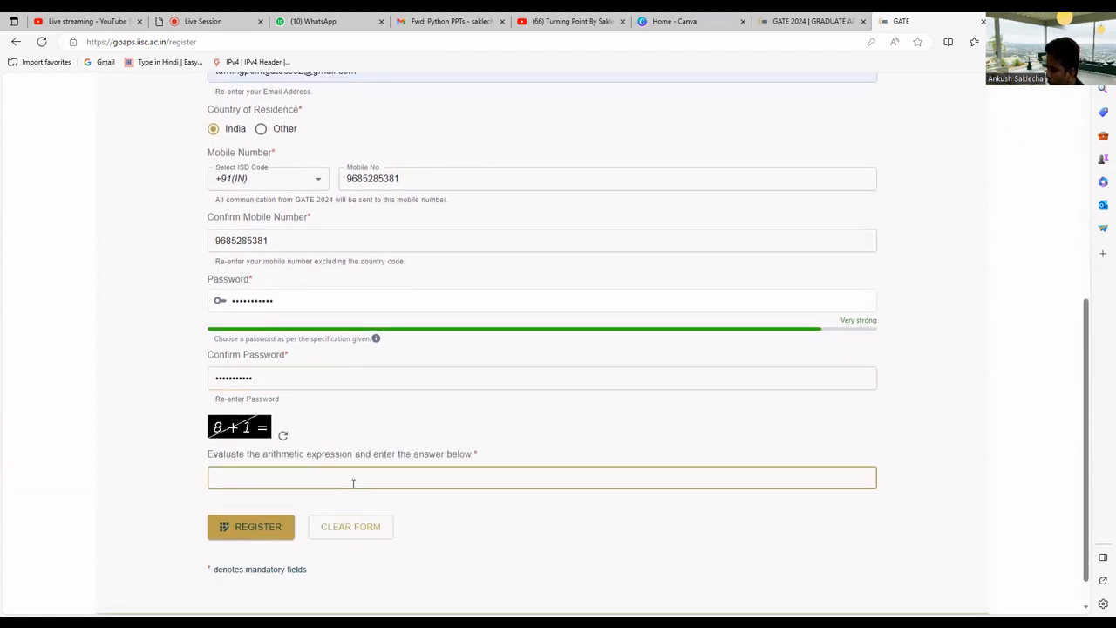
Answer the captcha with 9, then remove the stray 2 from Confirm Email and resubmit
text(9)
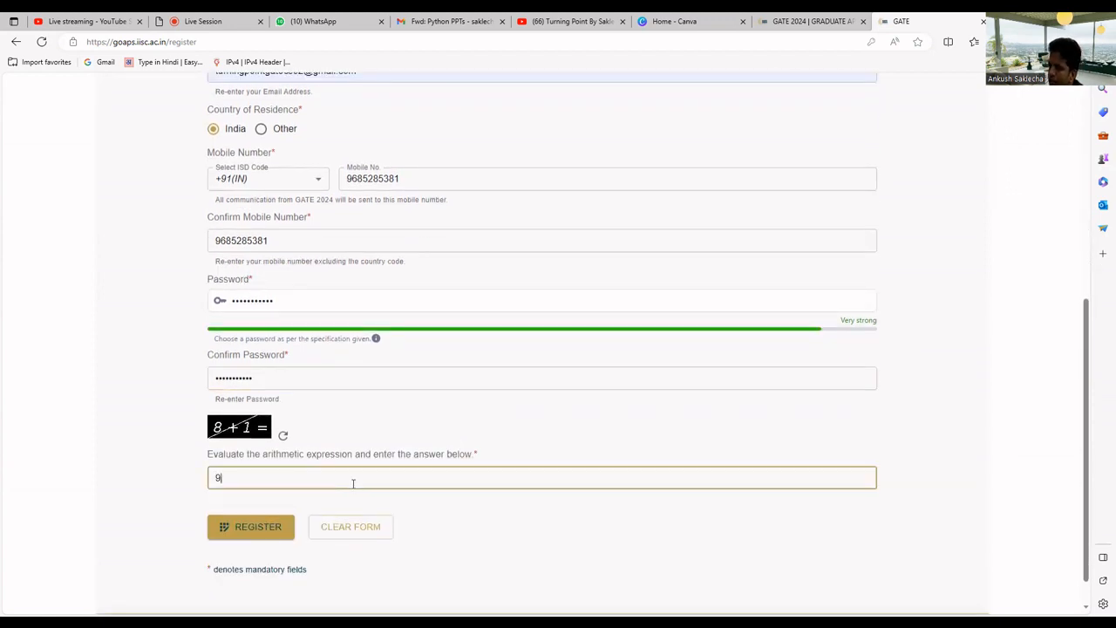
click(272, 526)
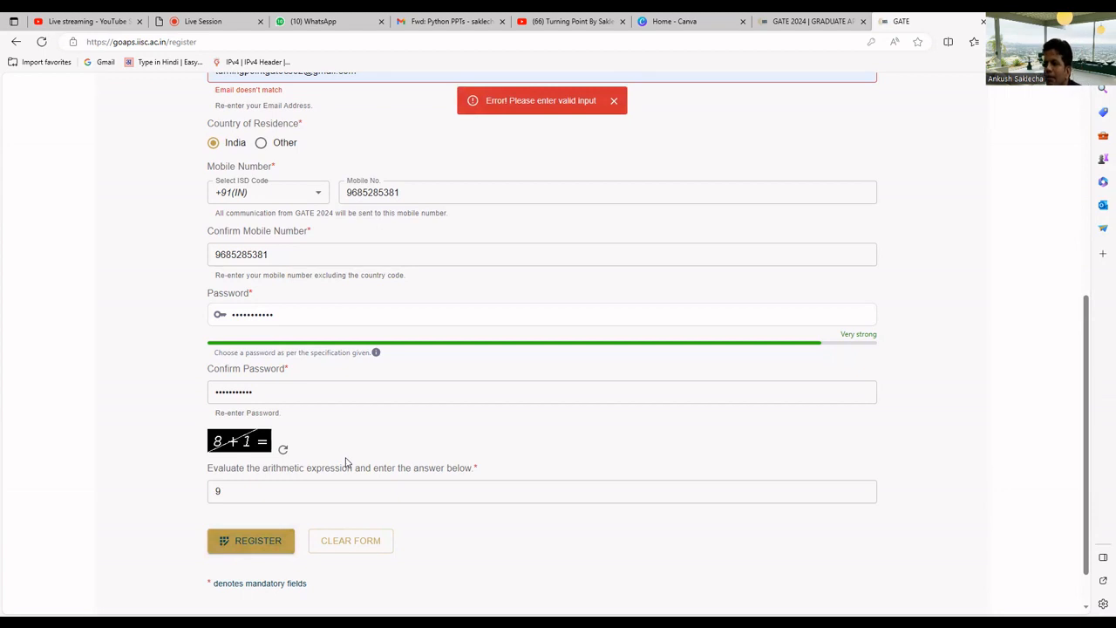
scroll(346, 456, up, 2)
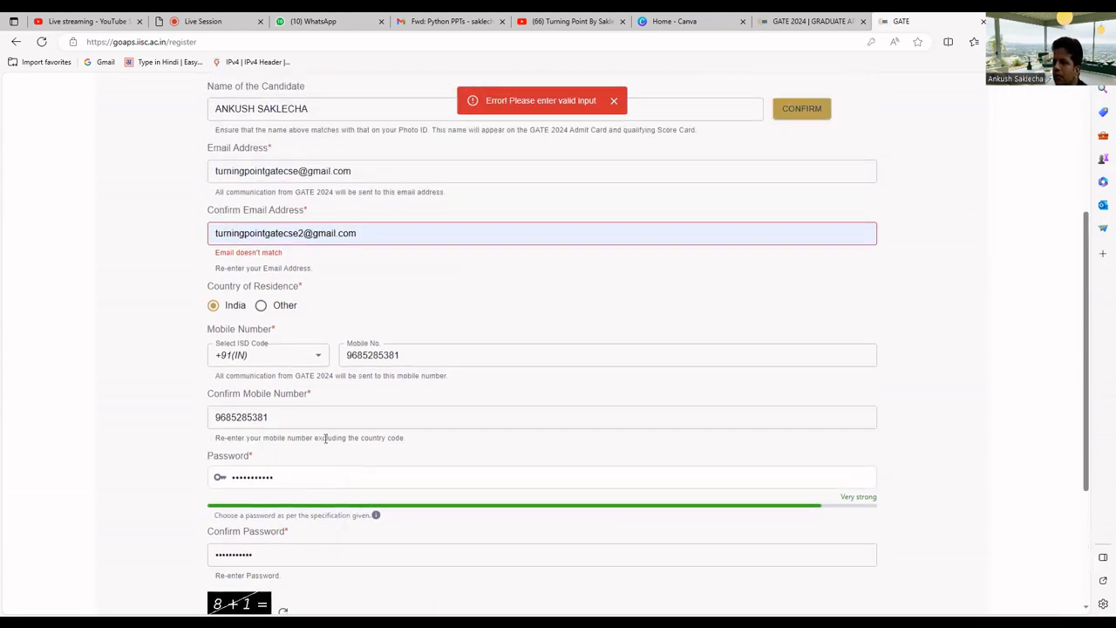
click(295, 233)
key(BackSpace)
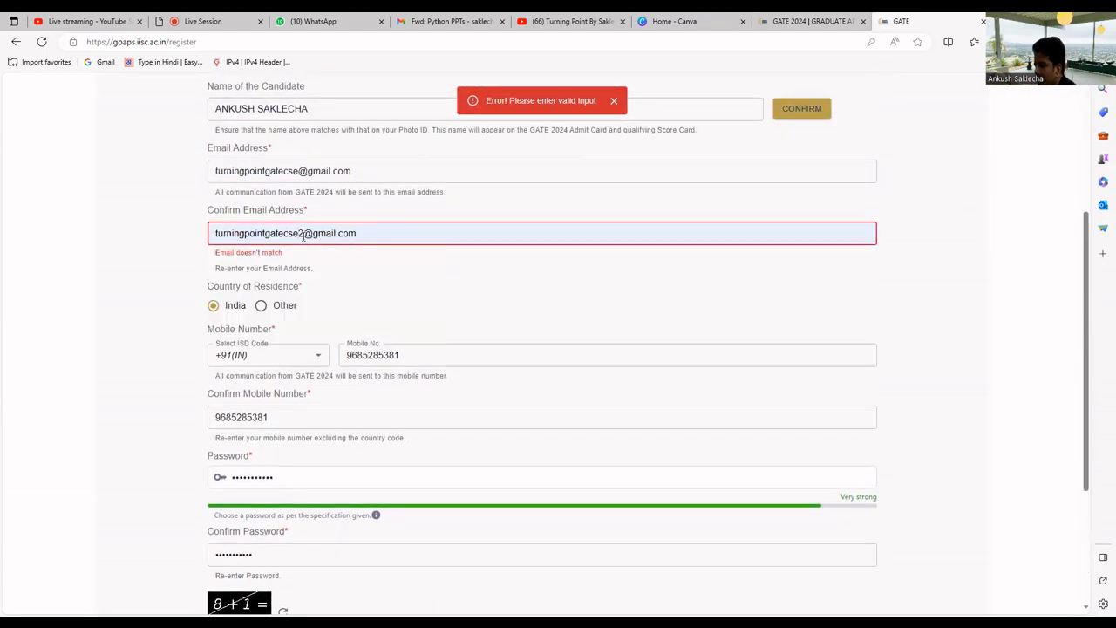
click(338, 260)
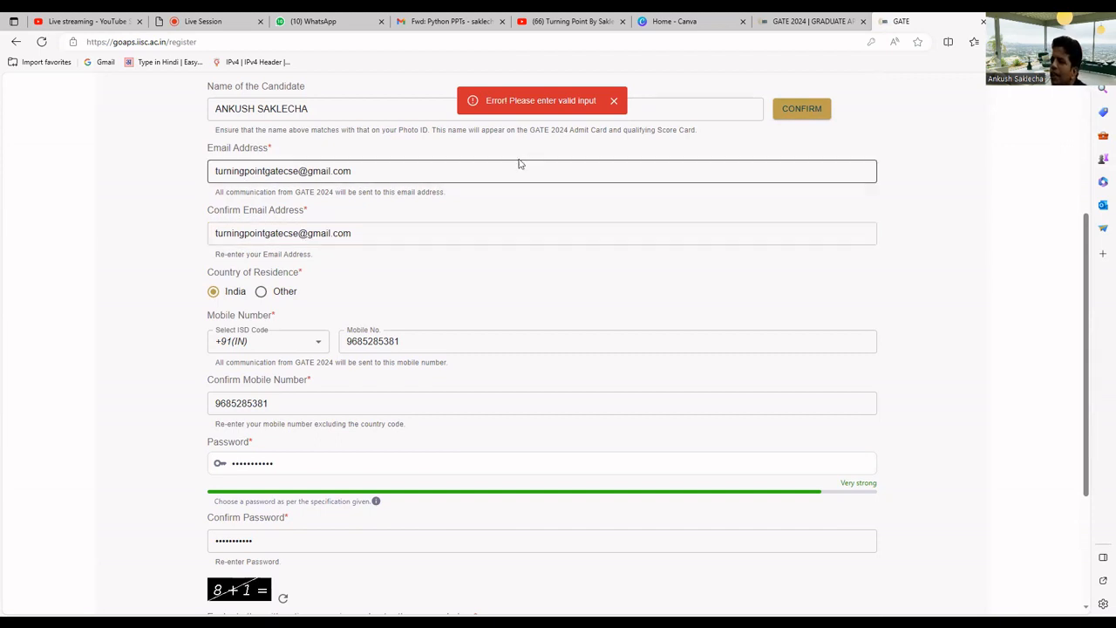
scroll(448, 267, down, 2)
click(270, 491)
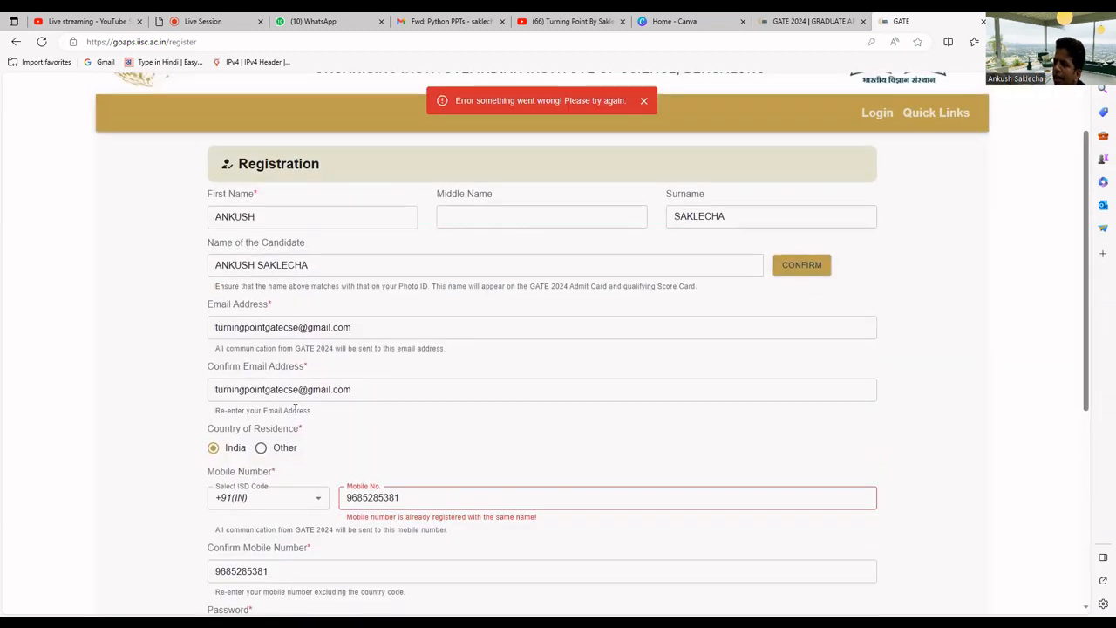
Replace the already-registered mobile number with a new number in both mobile fields
scroll(307, 395, down, 2)
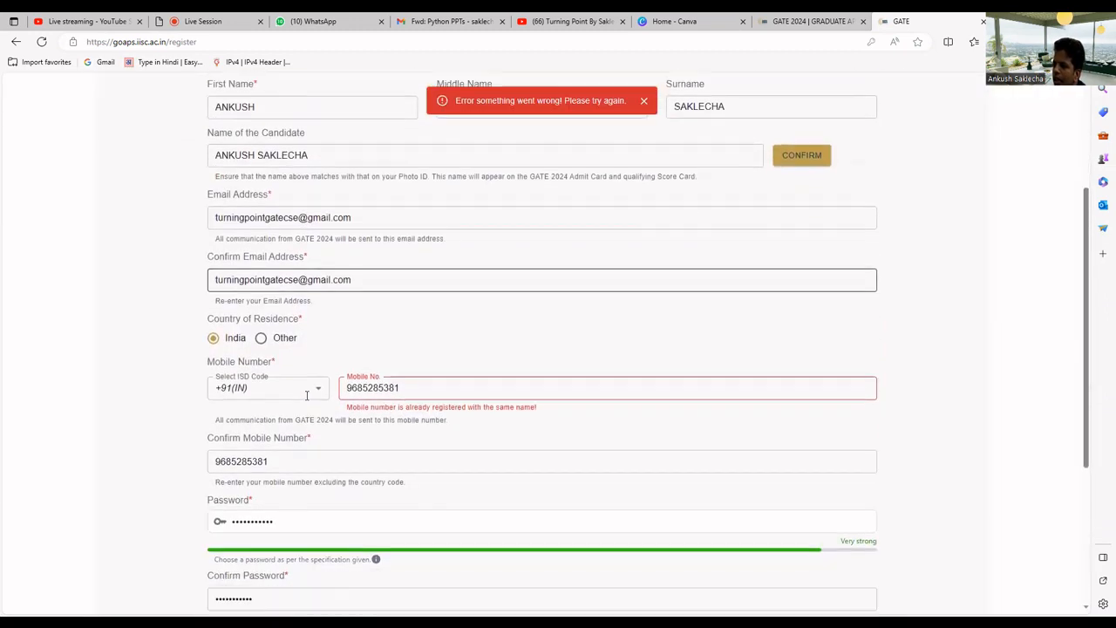
drag(401, 335, 329, 341)
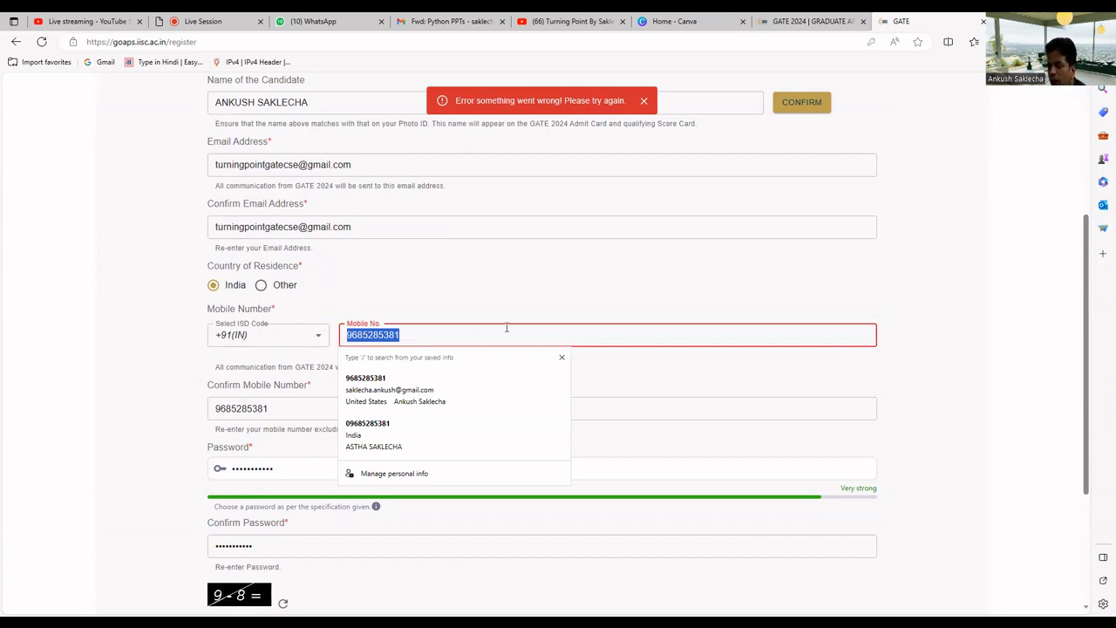
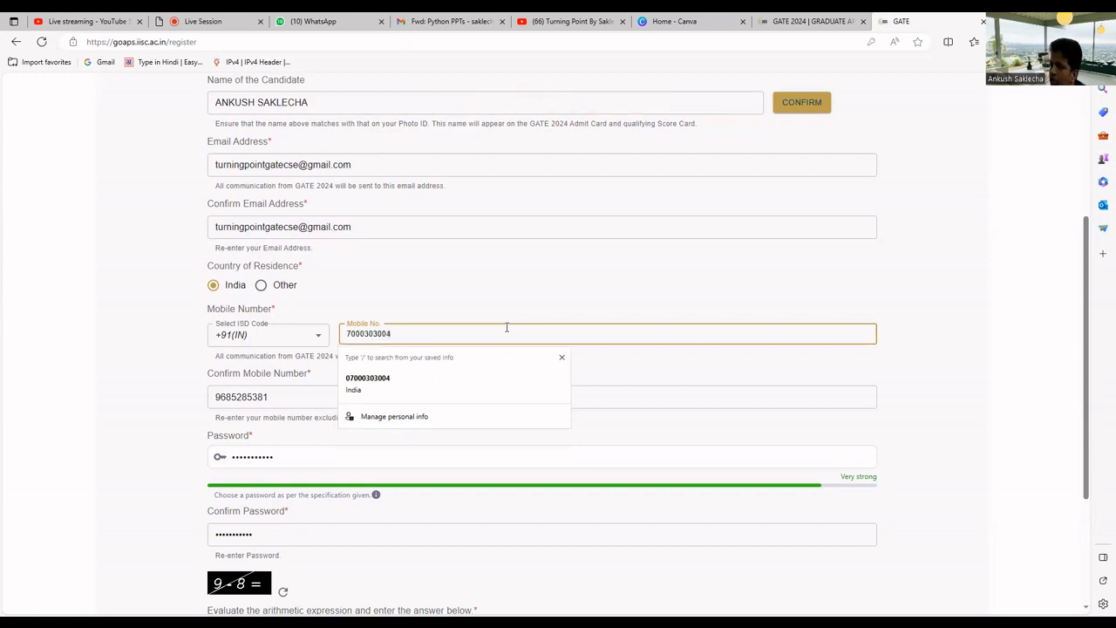
click(422, 300)
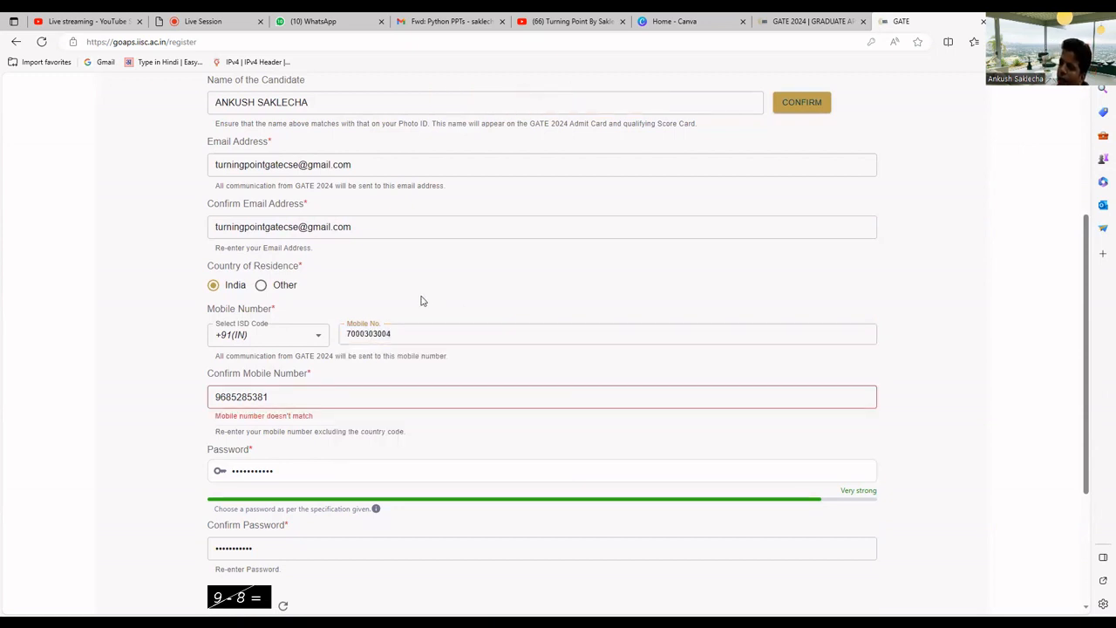
double_click(305, 397)
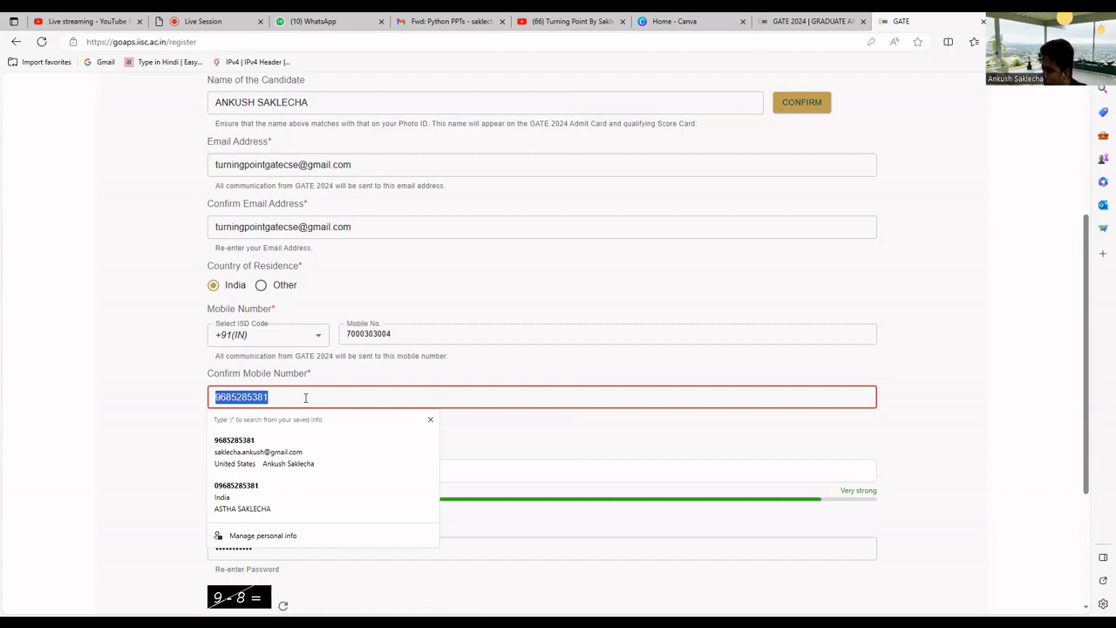
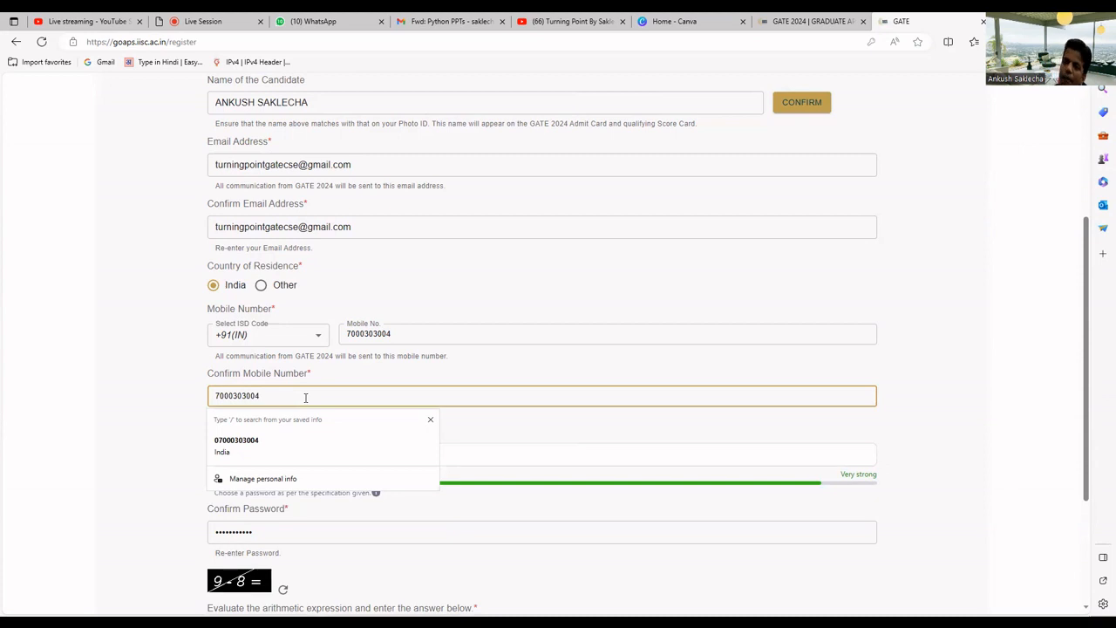
click(177, 363)
Change the arithmetic captcha answer from 9 to 1 and submit the registration
scroll(177, 363, down, 3)
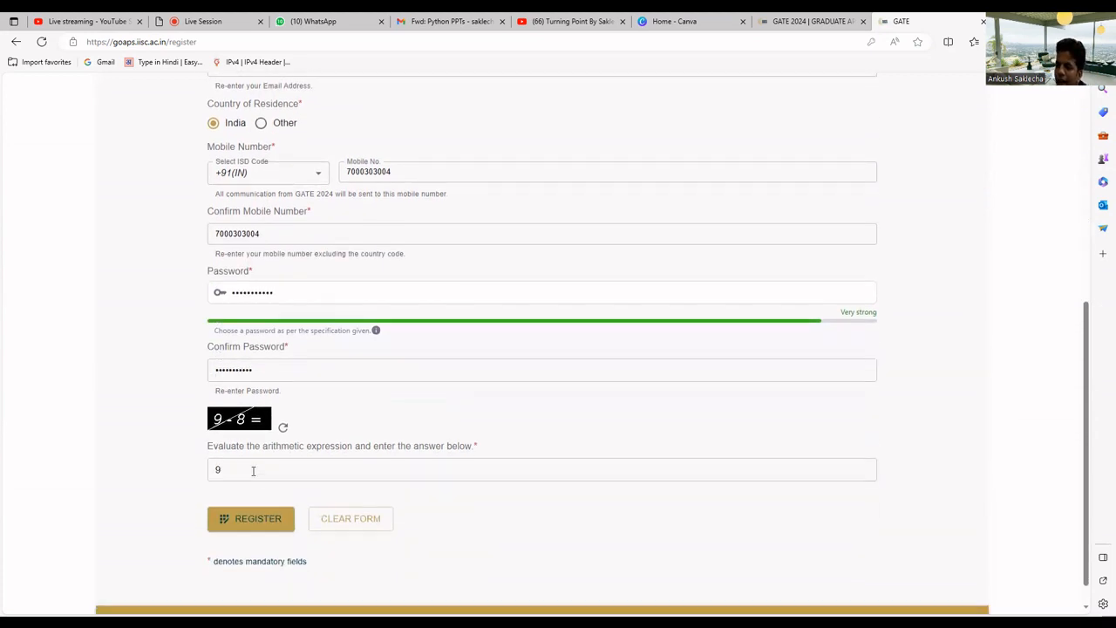
click(217, 469)
drag(217, 464, 213, 470)
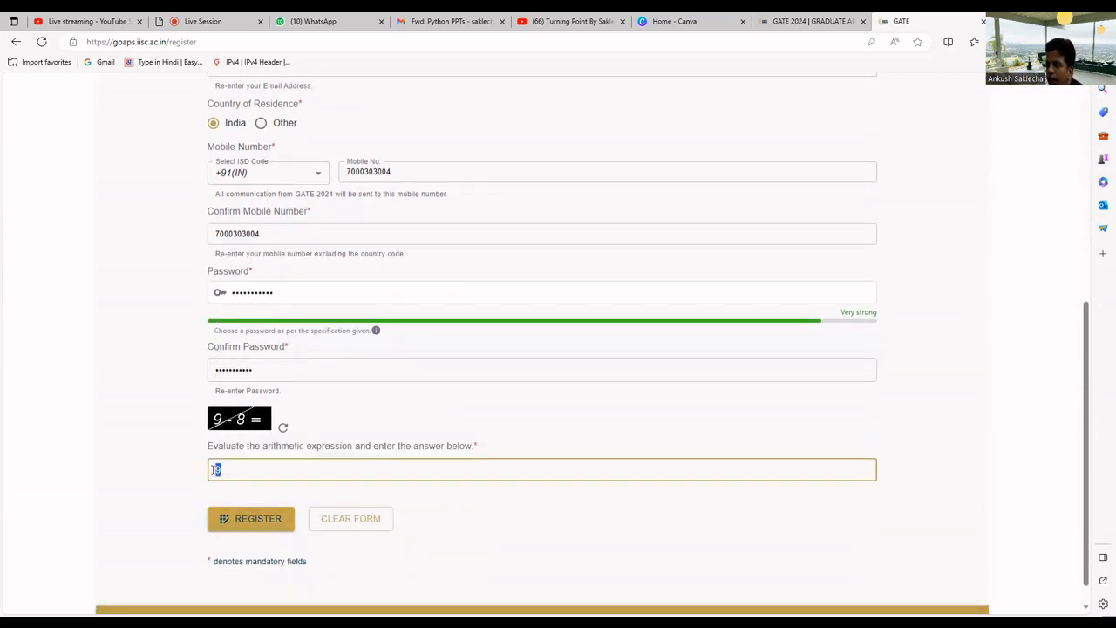
text(1)
click(258, 518)
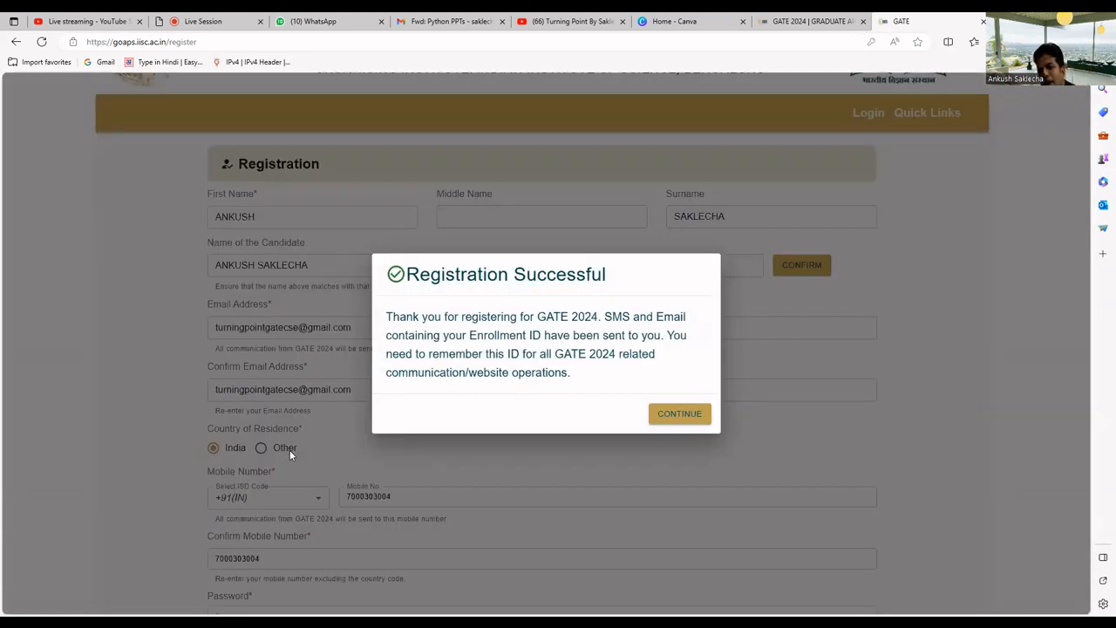
Go to the login page and fill the saved registered e-mail, deleting the stray 2
click(677, 415)
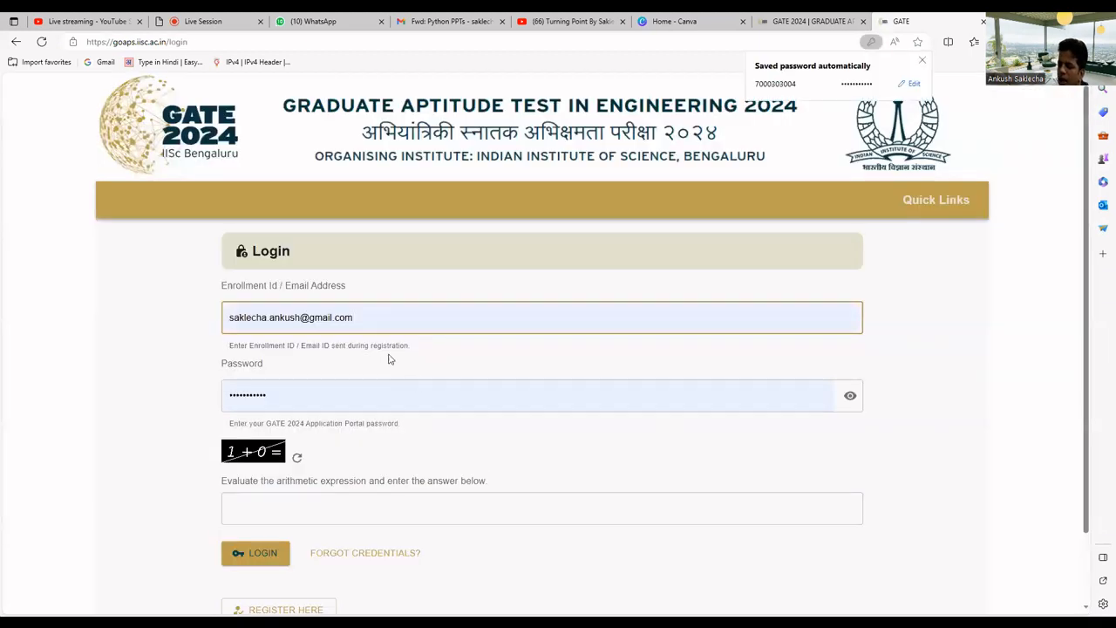
click(369, 319)
key(Down)
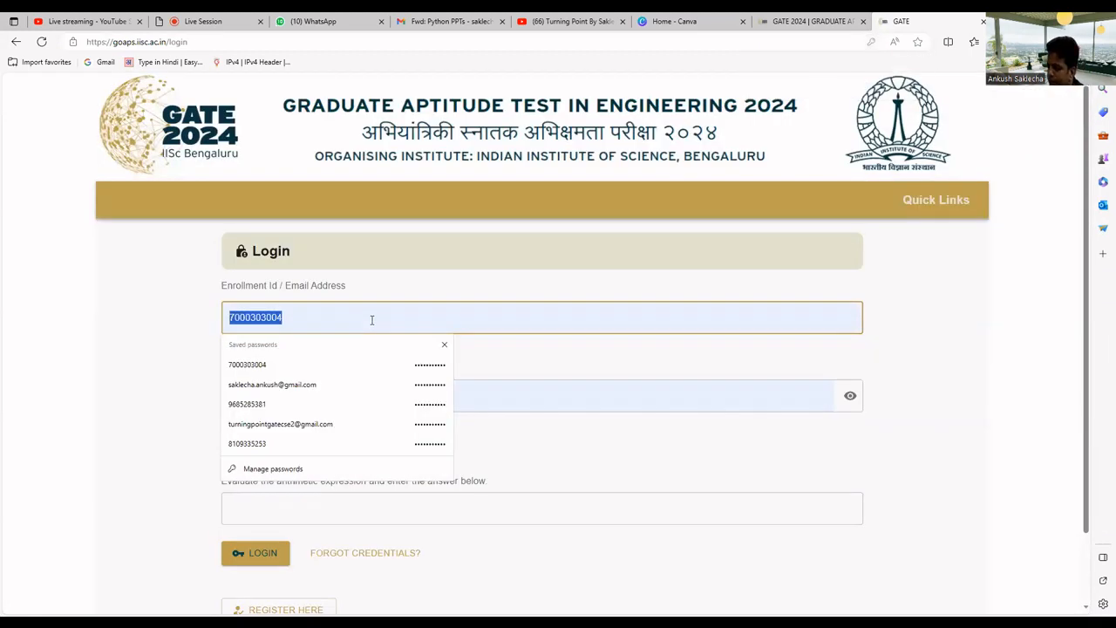
text(TUR)
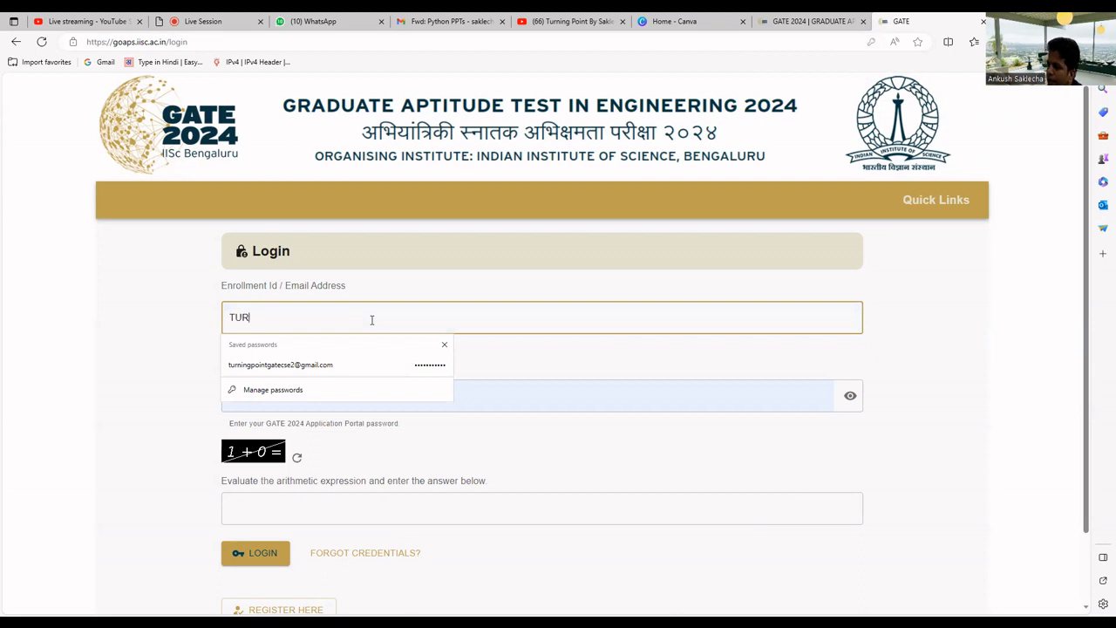
click(308, 366)
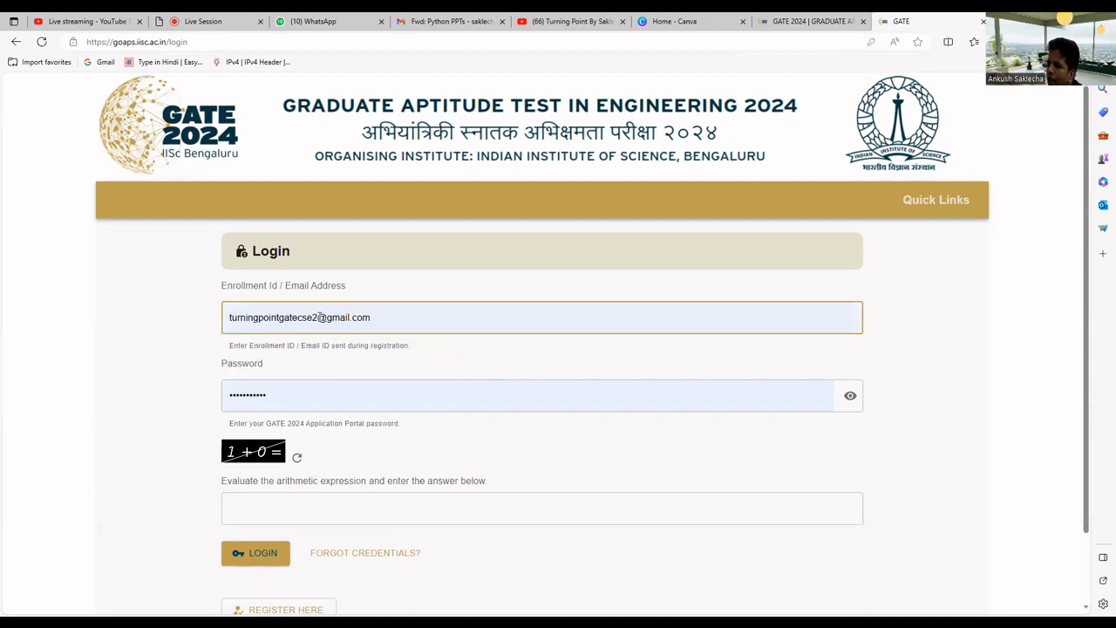
click(321, 318)
key(BackSpace)
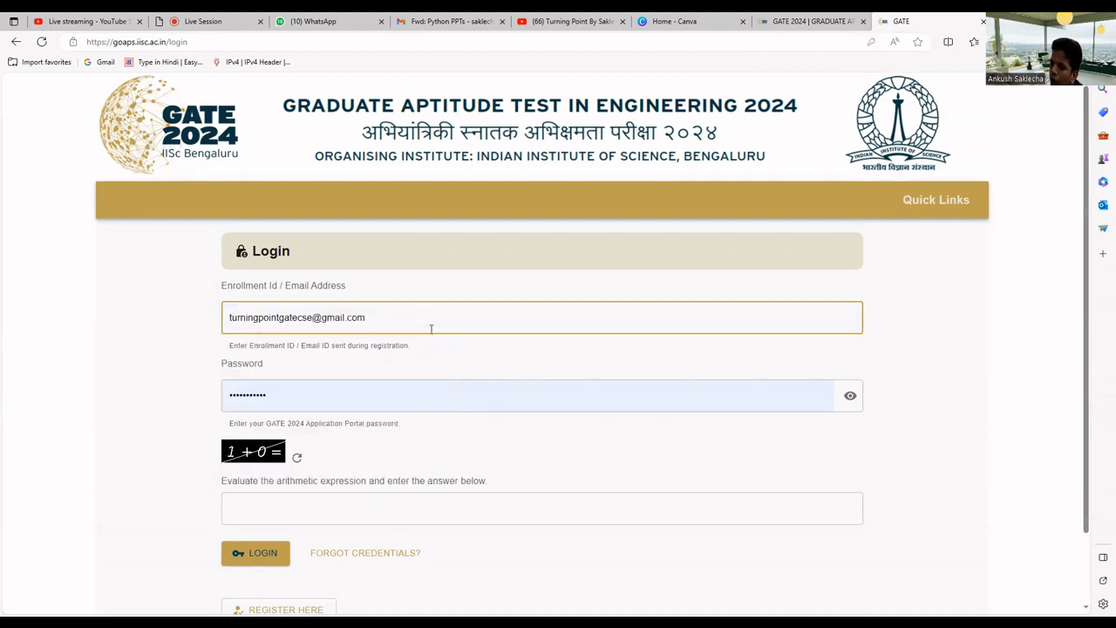
Re-enter the account password, answer the captcha with 1, and log in
click(315, 394)
double_click(315, 394)
text(****)
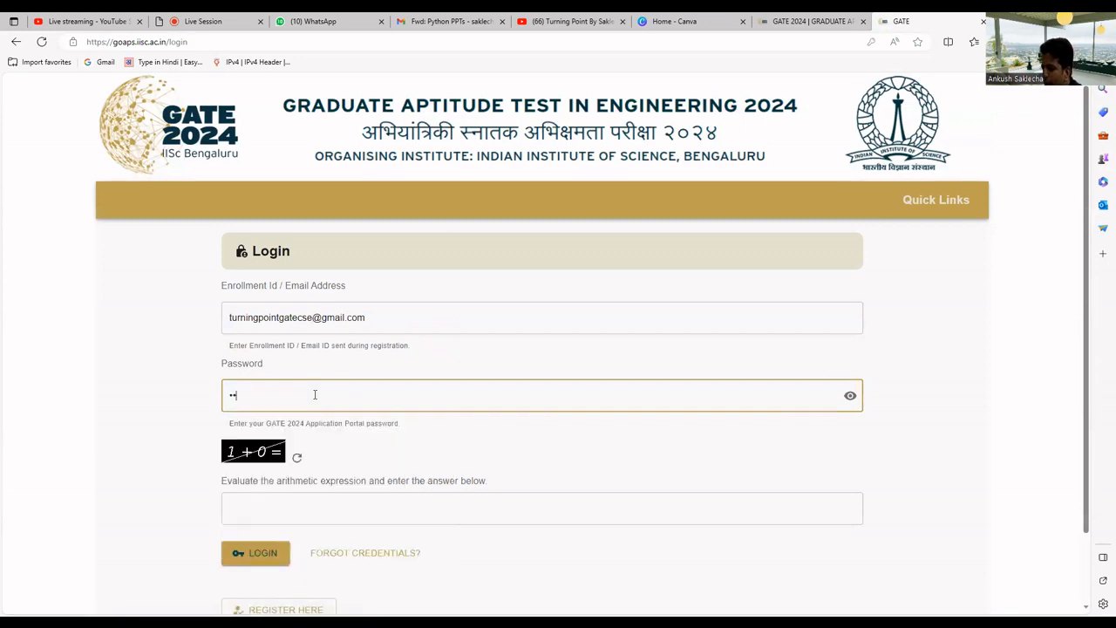
text(******)
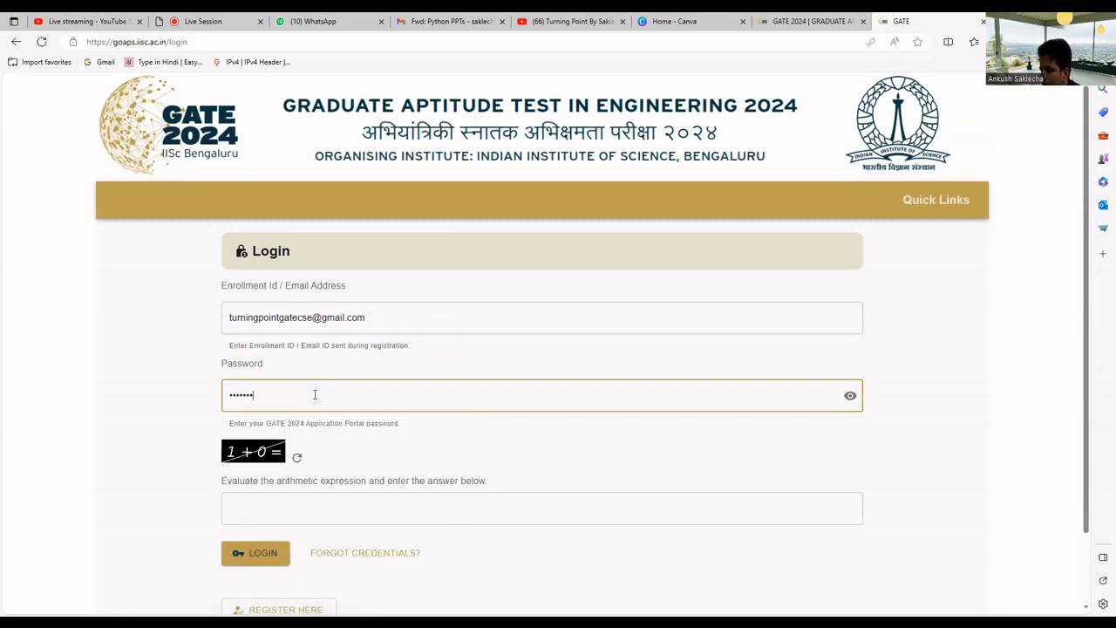
click(283, 501)
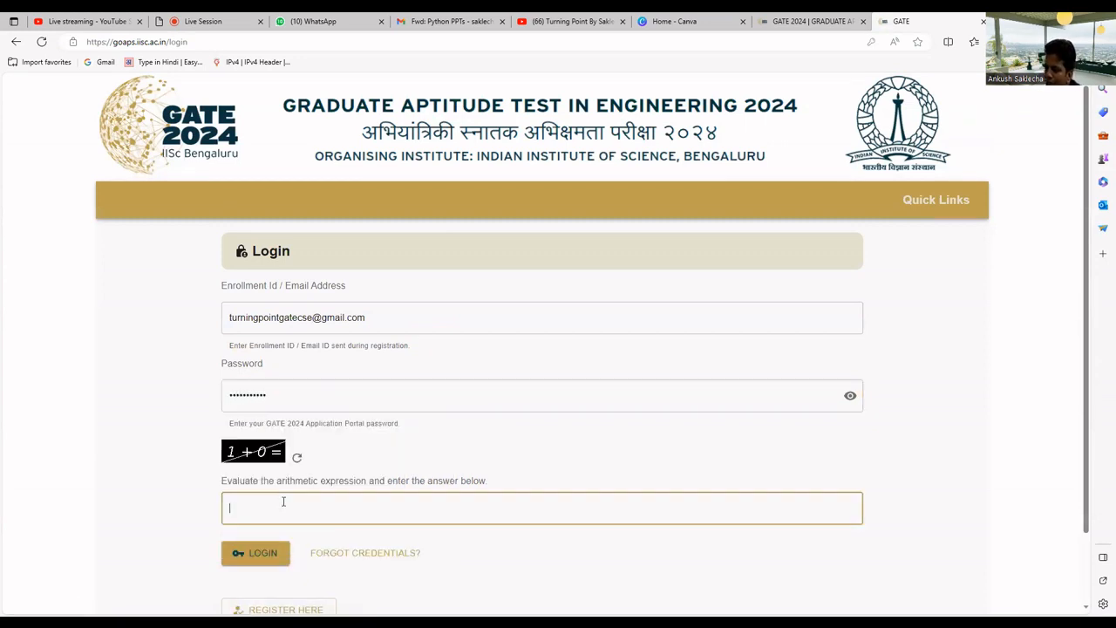
text(1)
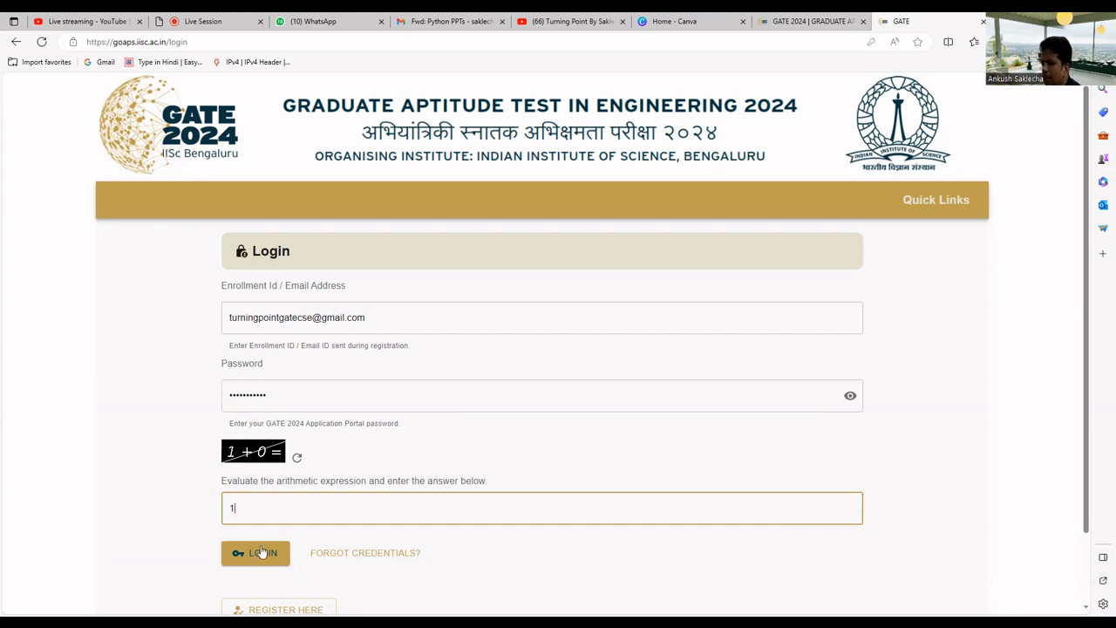
click(259, 552)
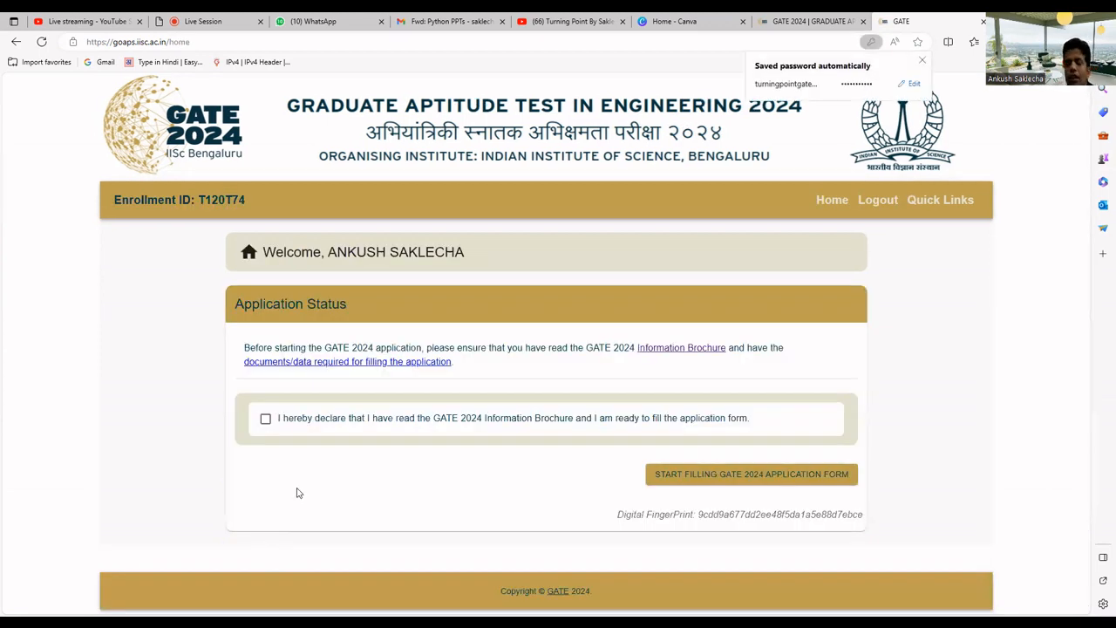
Tick the 'I hereby declare' checkbox and start filling the GATE 2024 application form
click(266, 419)
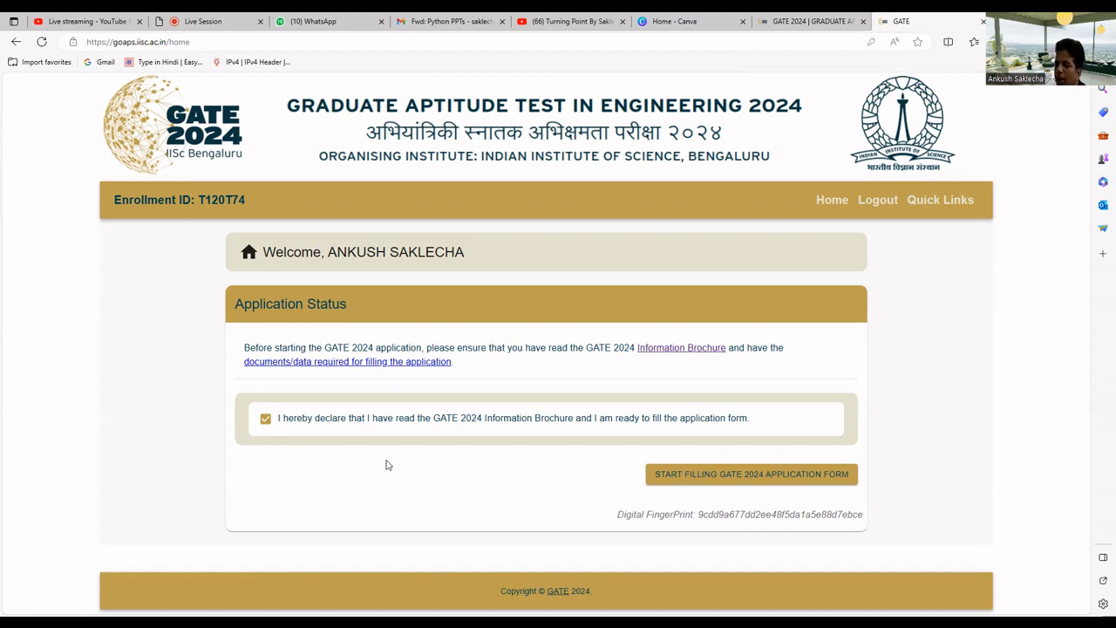
click(746, 478)
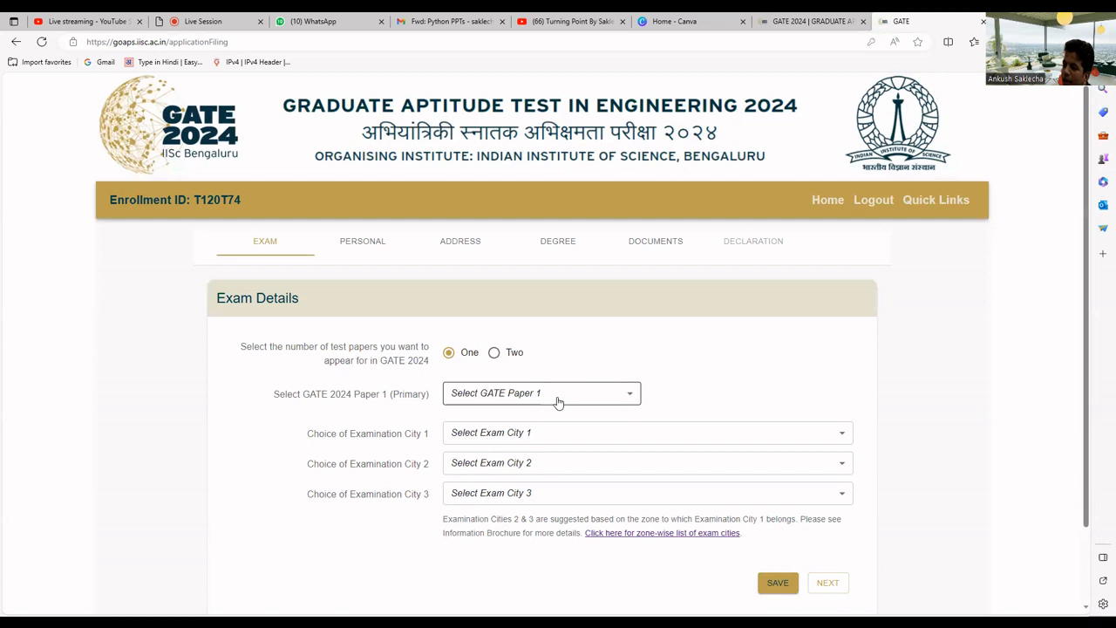
Select the 'Two' option for number of test papers on the Exam tab
click(558, 401)
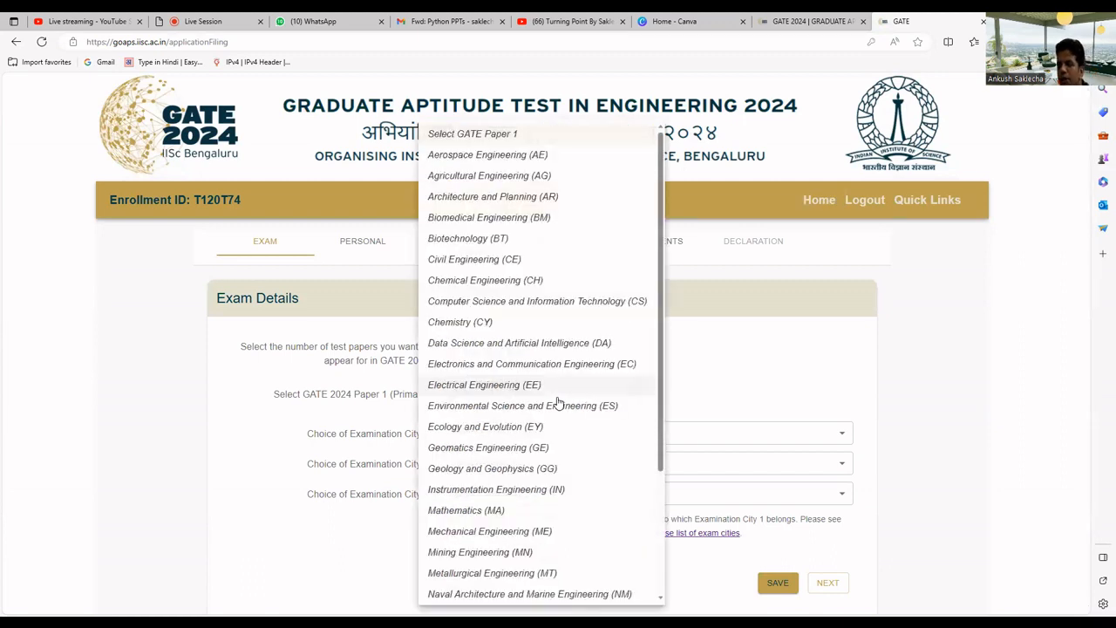
click(680, 367)
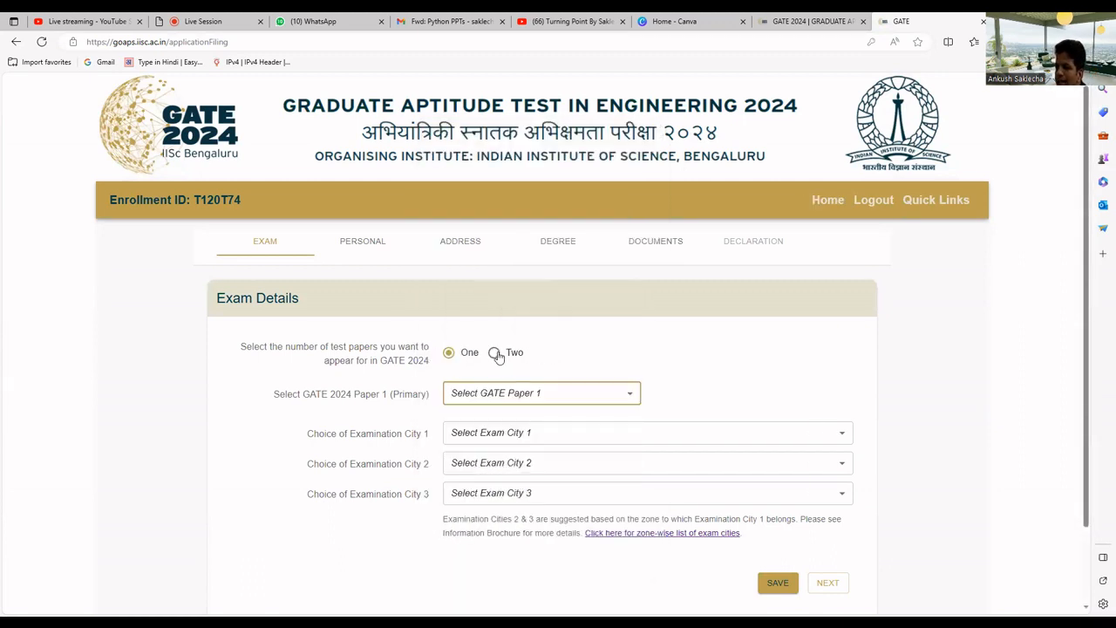
click(494, 355)
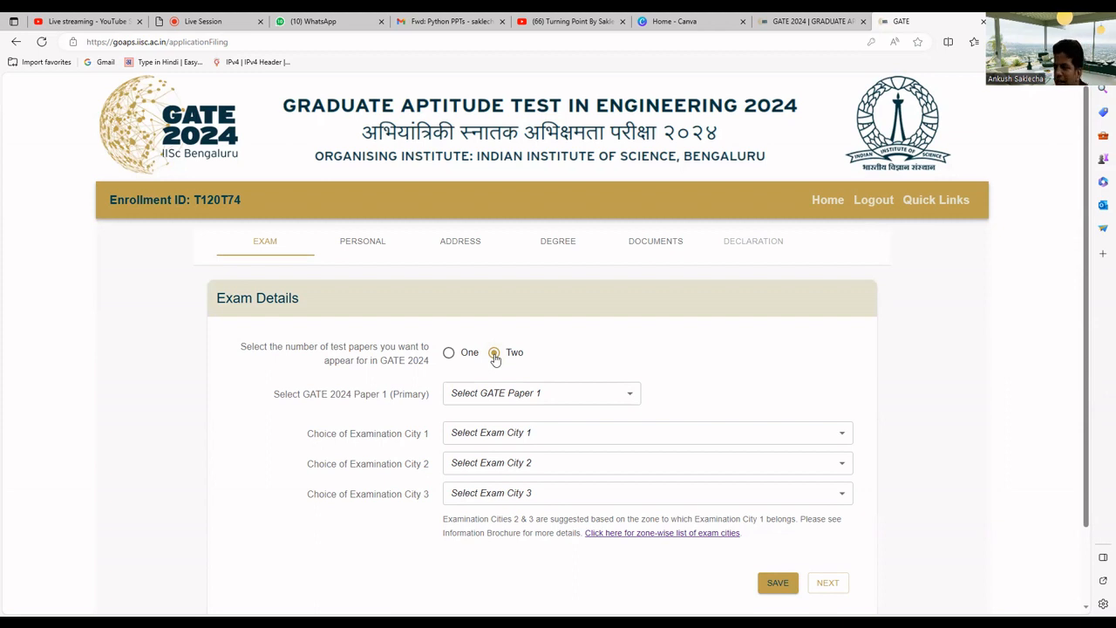
Choose CS as Paper 1 and DA as Paper 2, confirming each choice
click(522, 397)
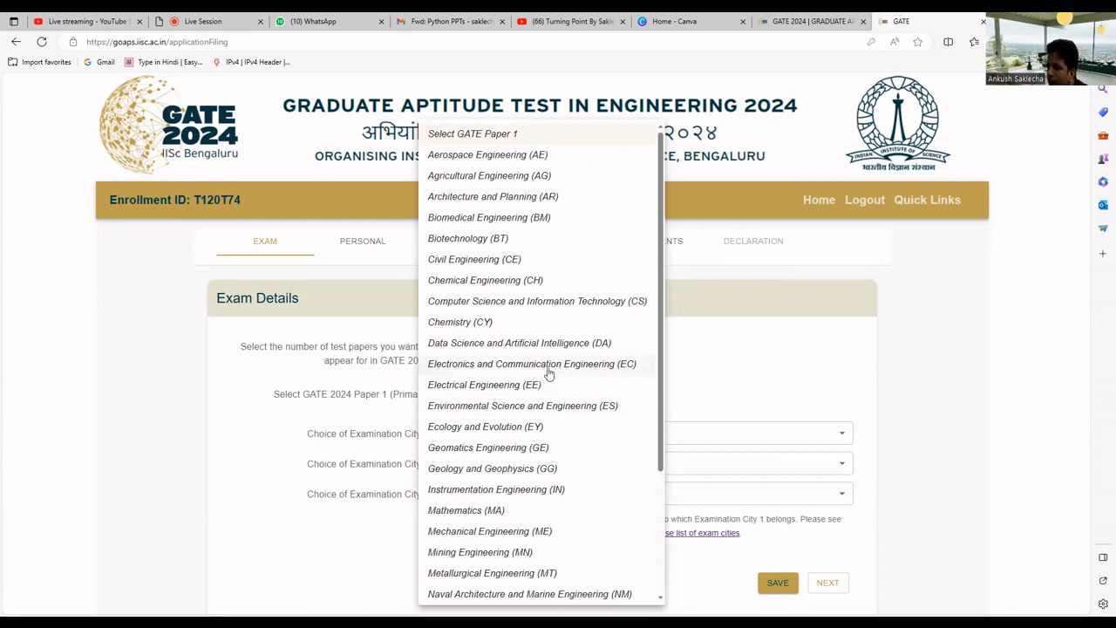
scroll(549, 373, down, 1)
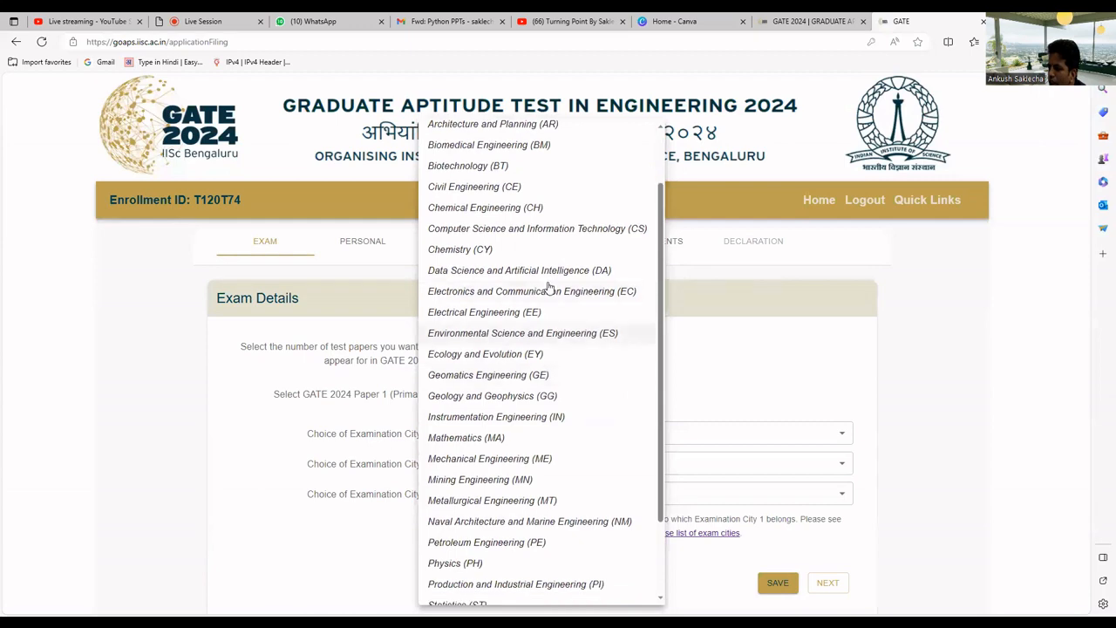
click(559, 230)
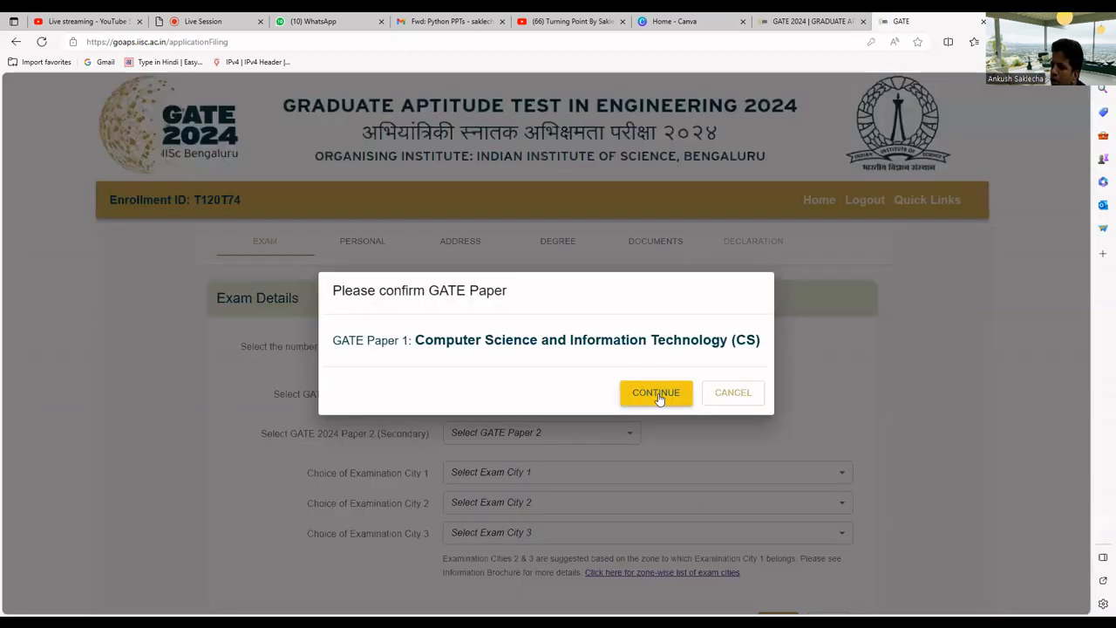
click(658, 395)
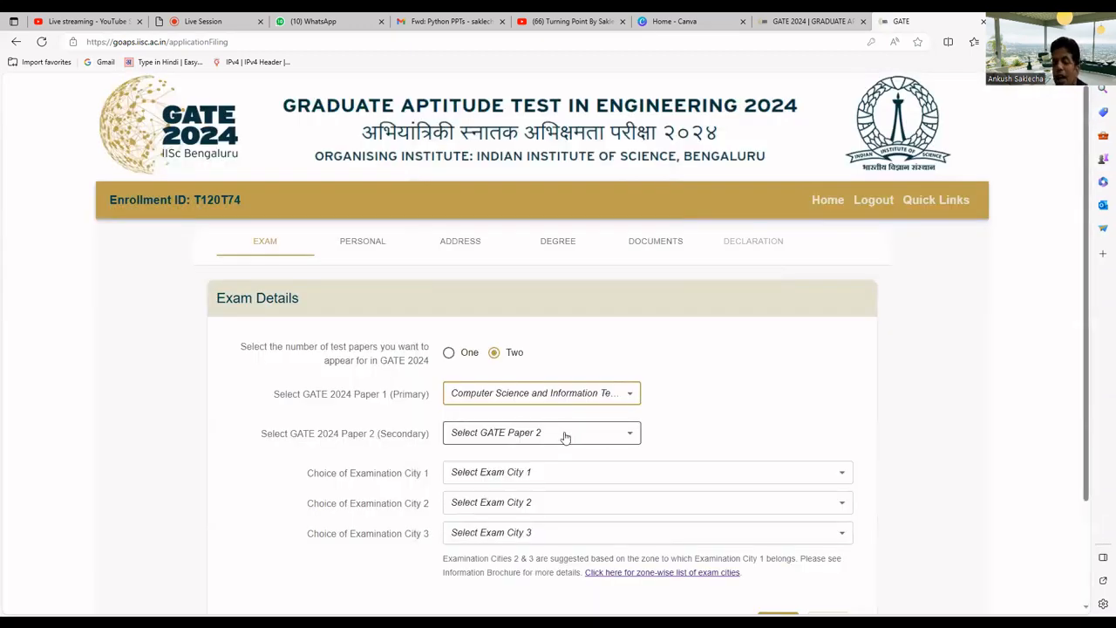
click(568, 437)
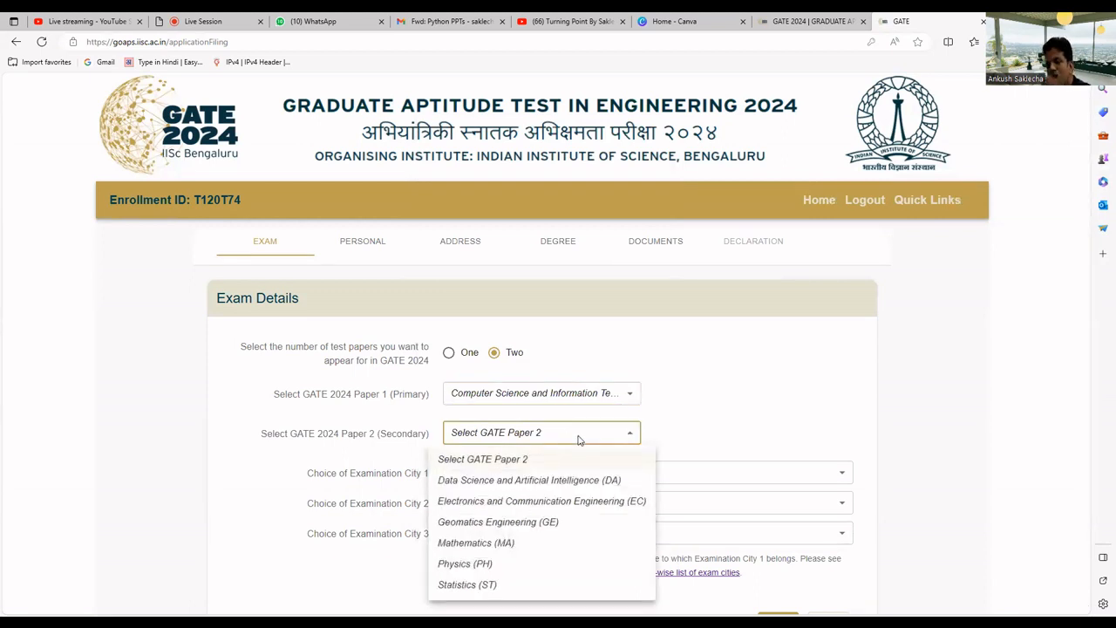
click(536, 479)
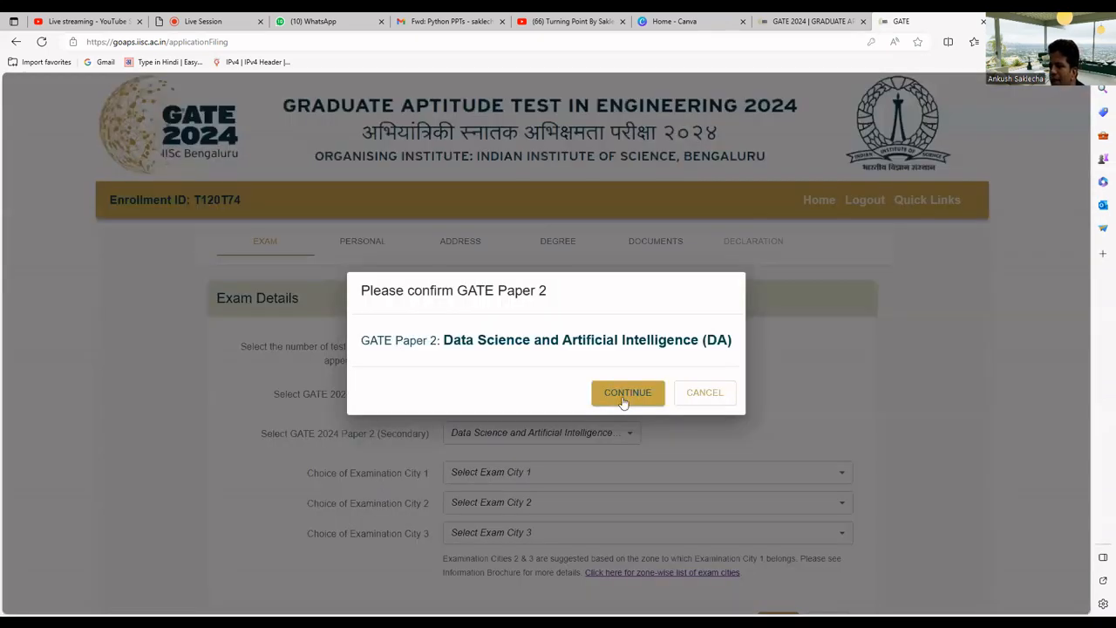
click(608, 400)
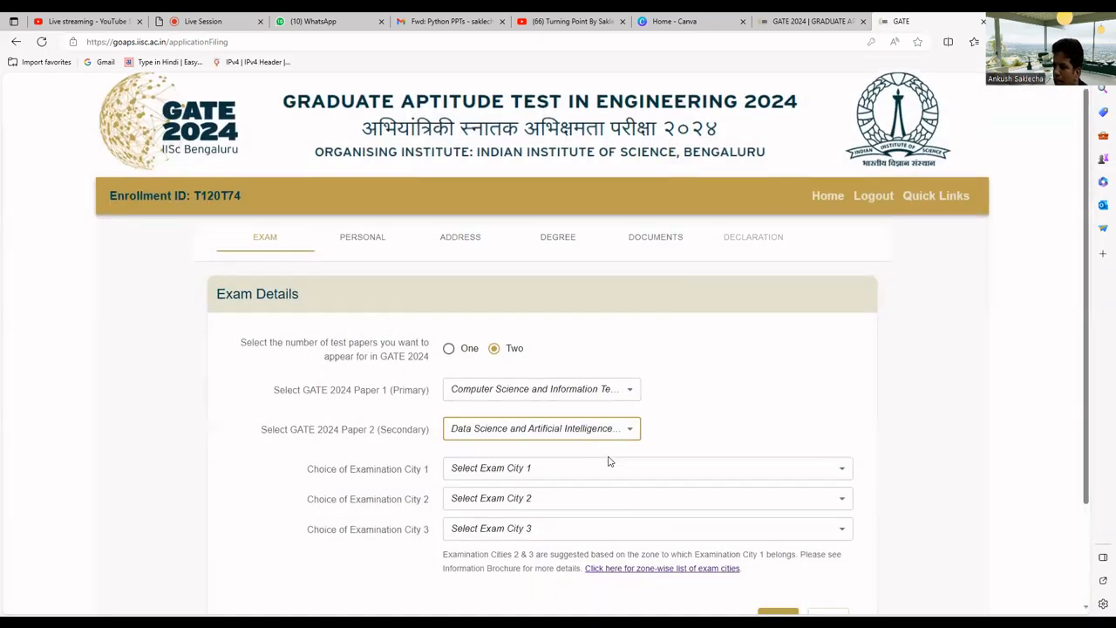
scroll(607, 459, down, 1)
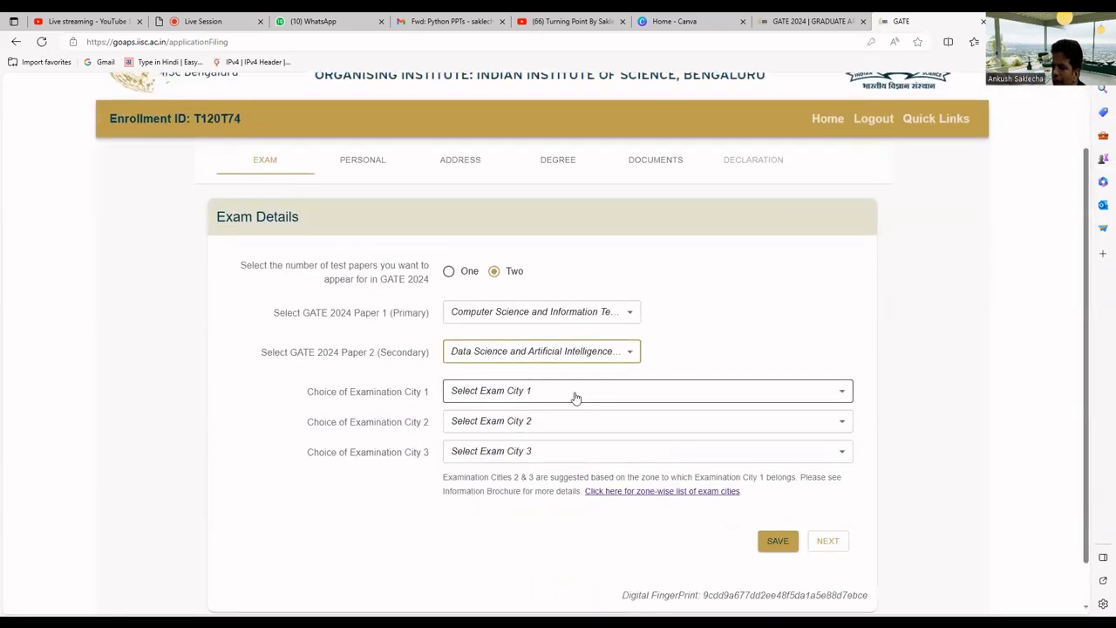
Set exam cities 1–3 to Indore (MP), Ujjain (MP) and Jaipur (RJ), then save
click(563, 399)
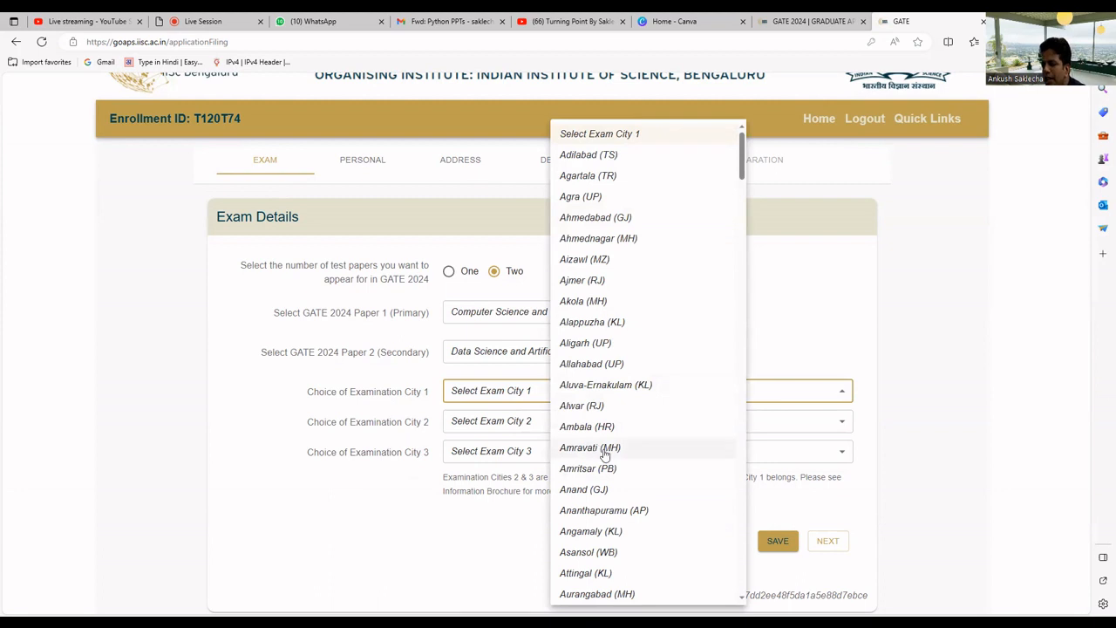
text(in)
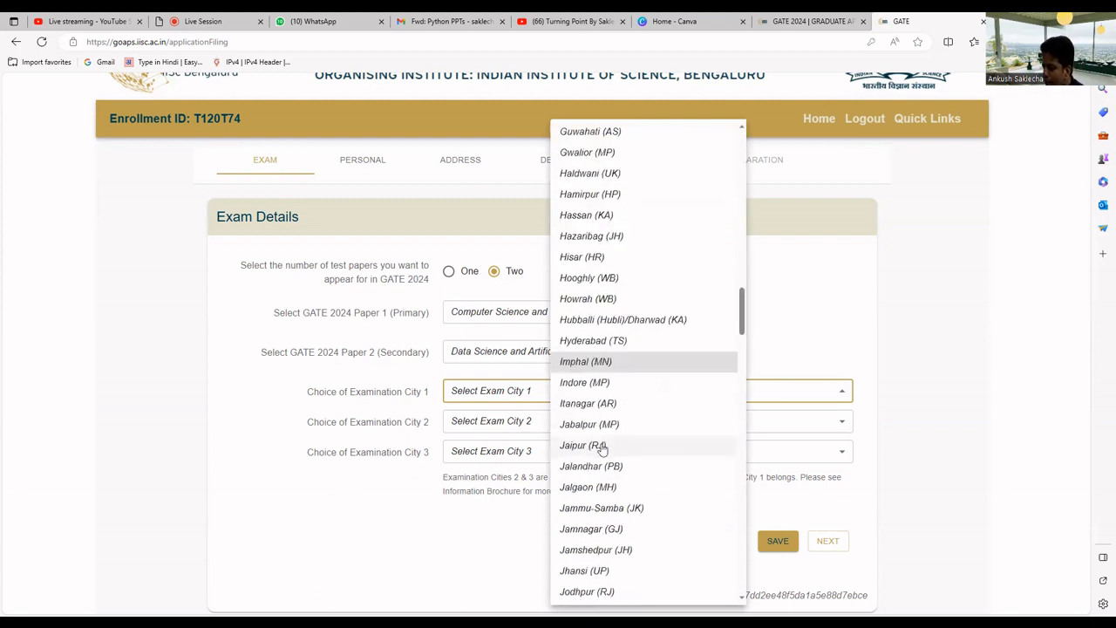
click(622, 387)
click(593, 420)
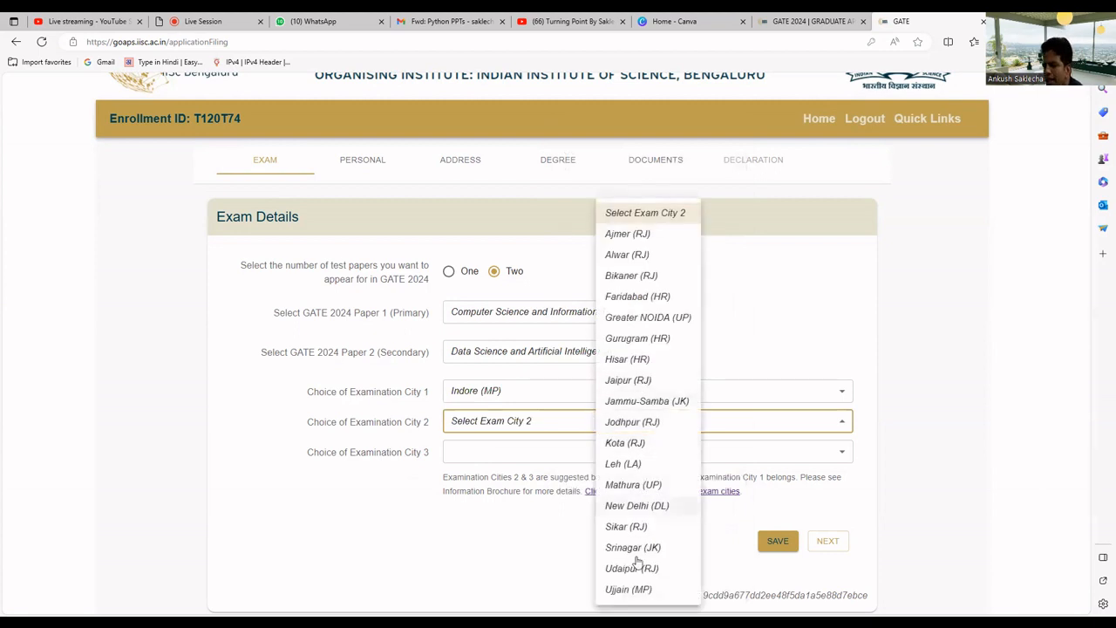
click(634, 591)
click(552, 453)
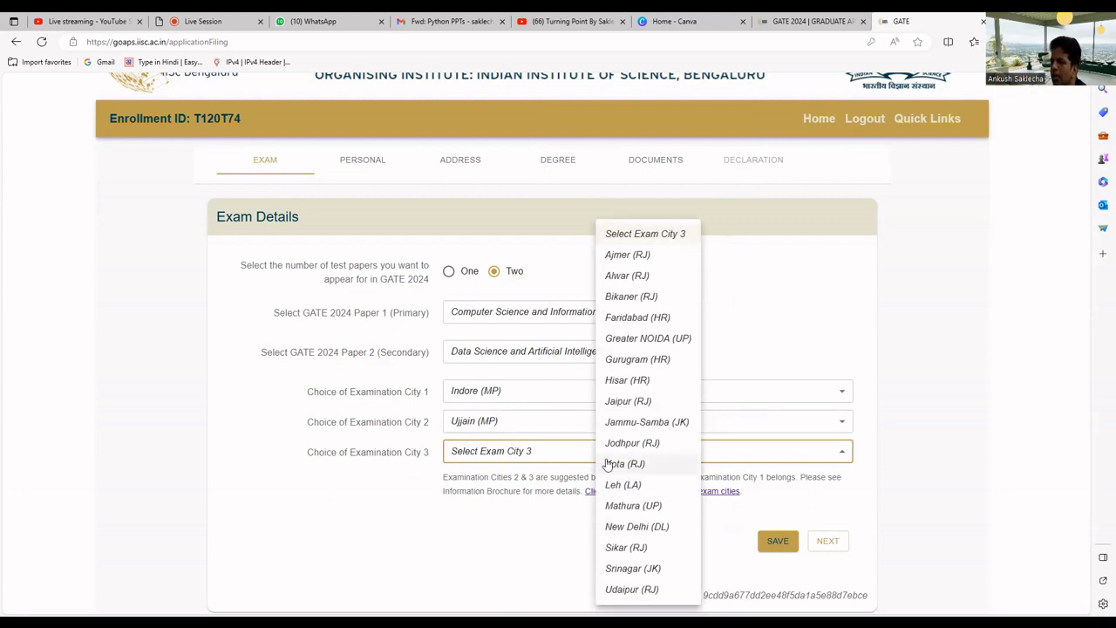
click(628, 403)
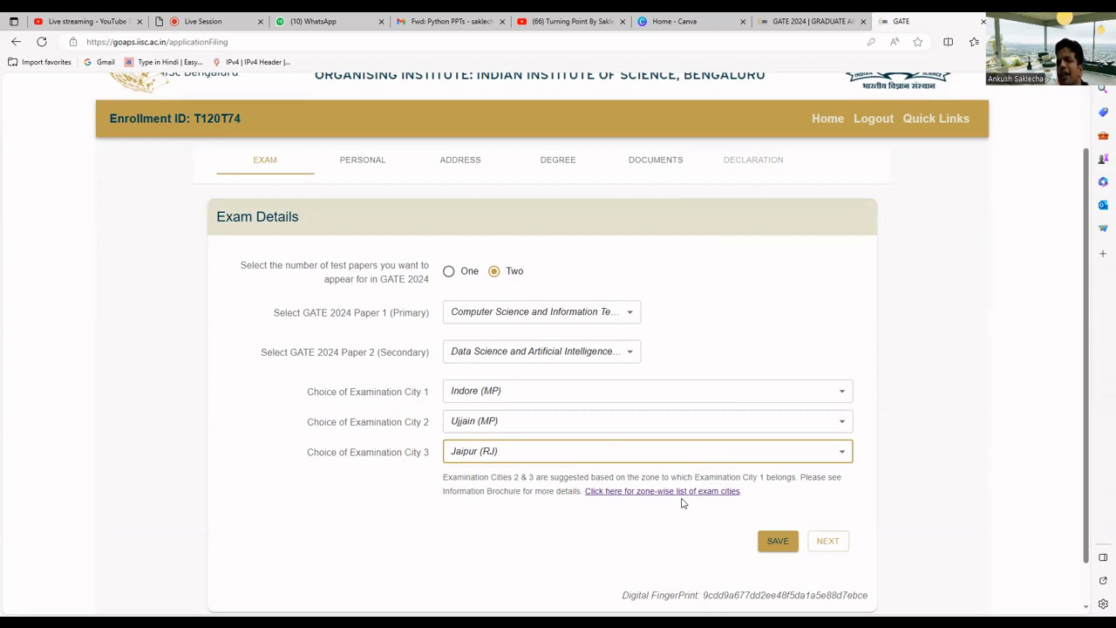
click(777, 540)
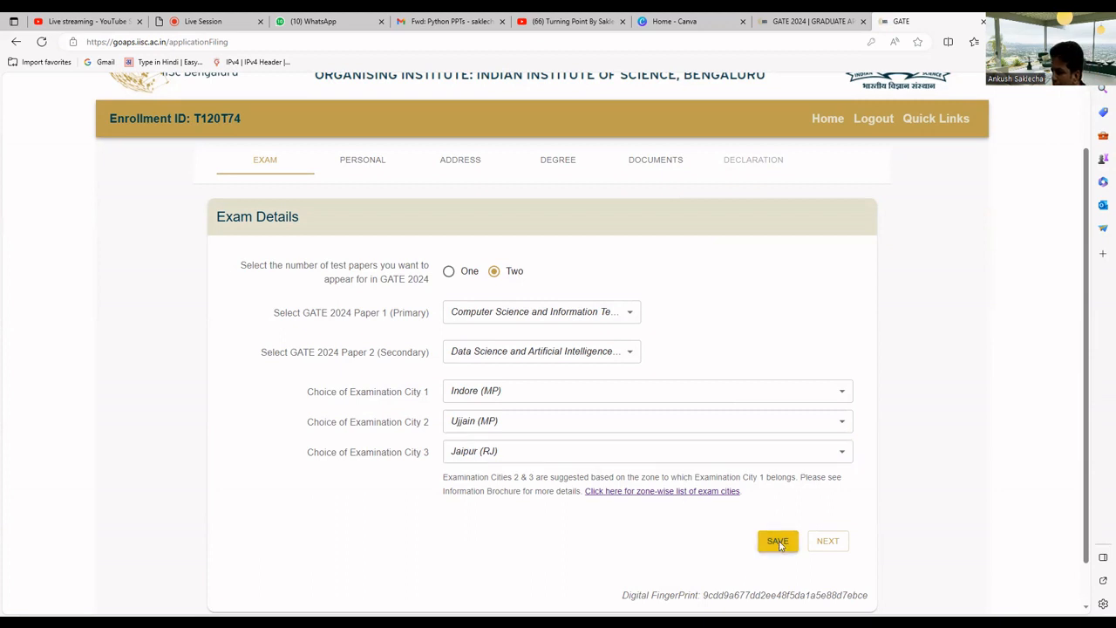
click(820, 495)
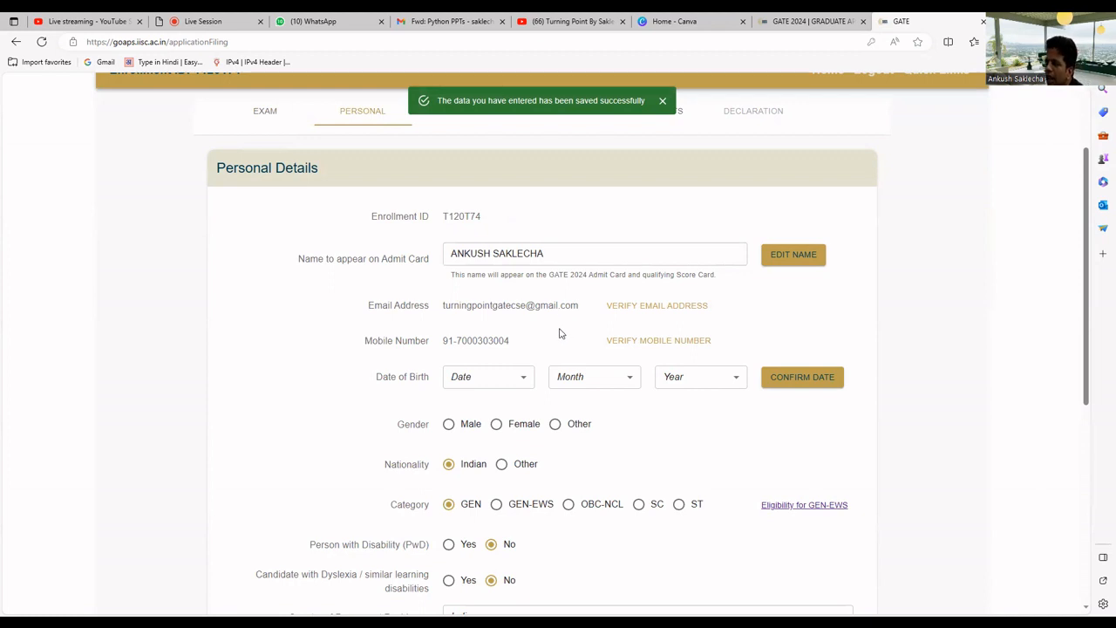
click(495, 381)
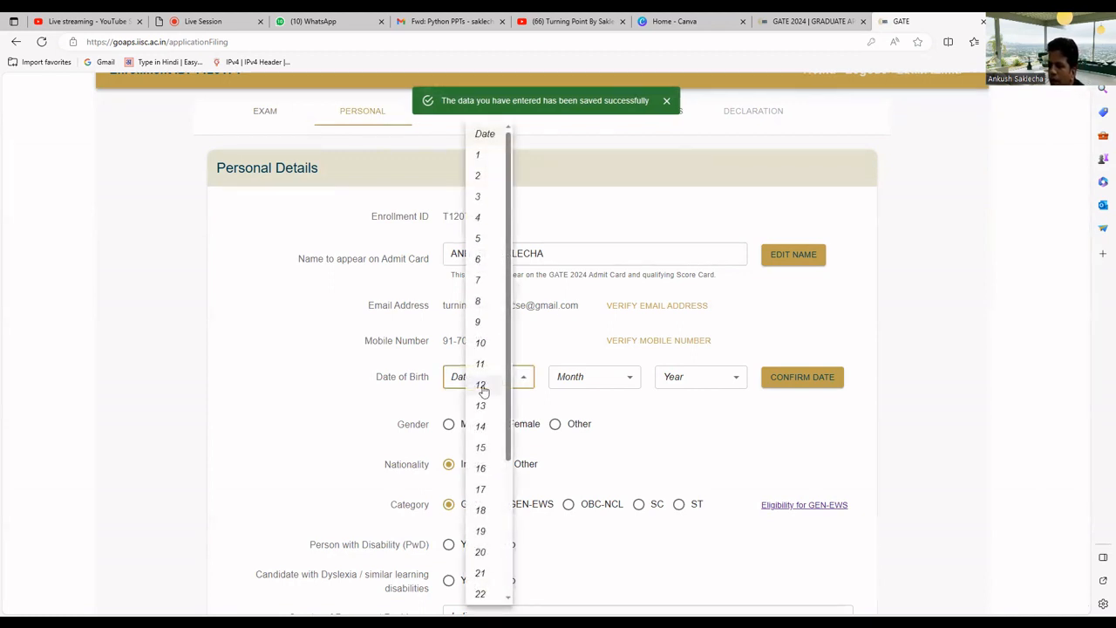
click(480, 384)
click(597, 383)
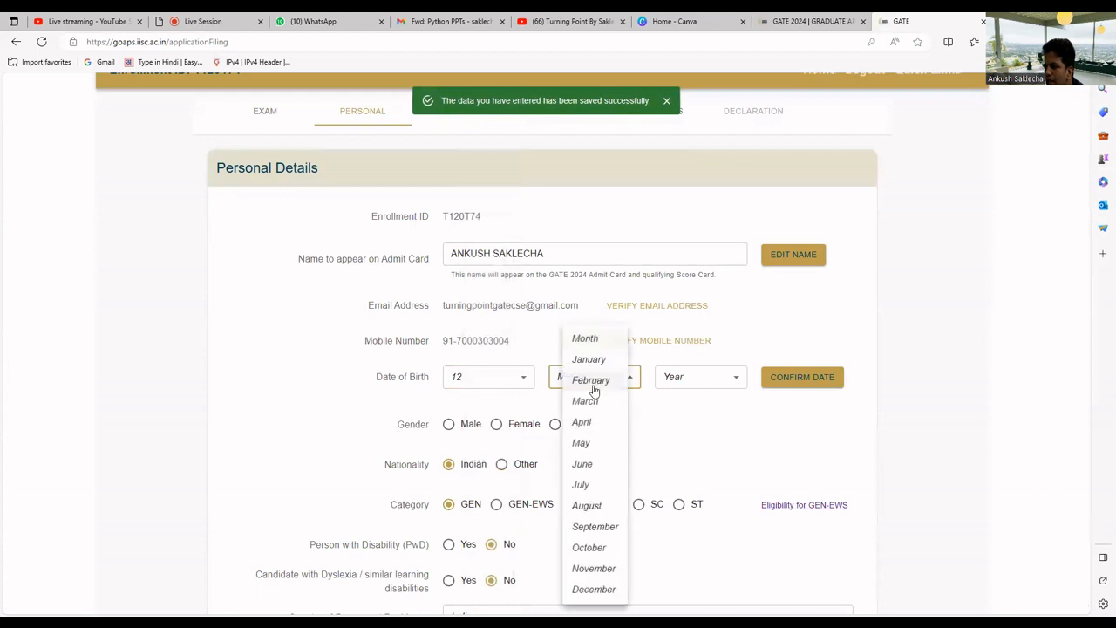
click(590, 472)
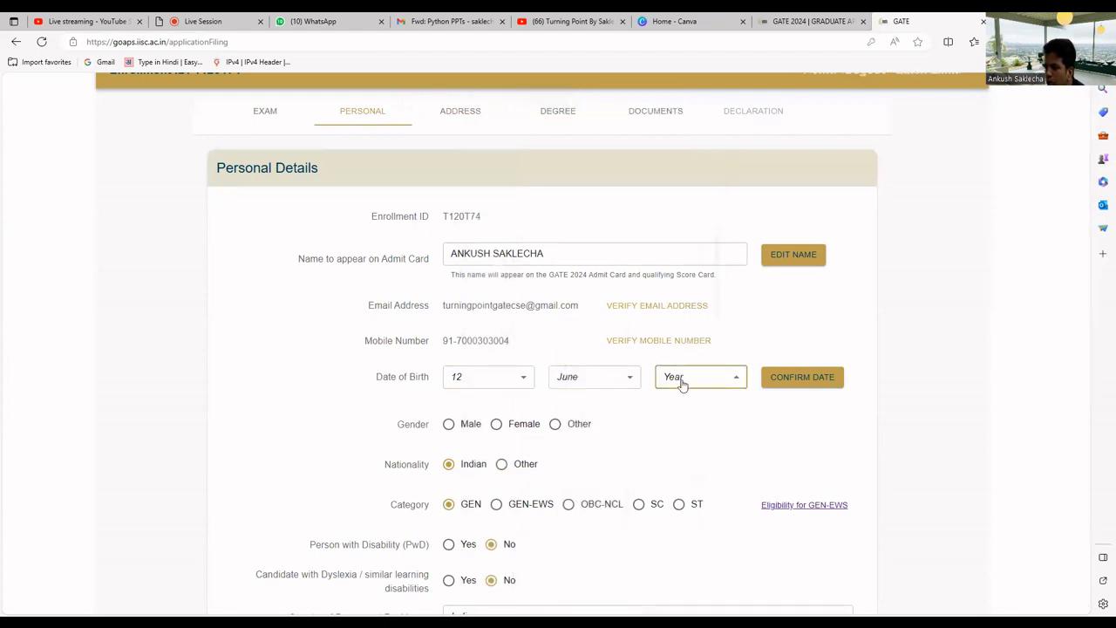
click(683, 381)
scroll(697, 440, down, 2)
click(698, 427)
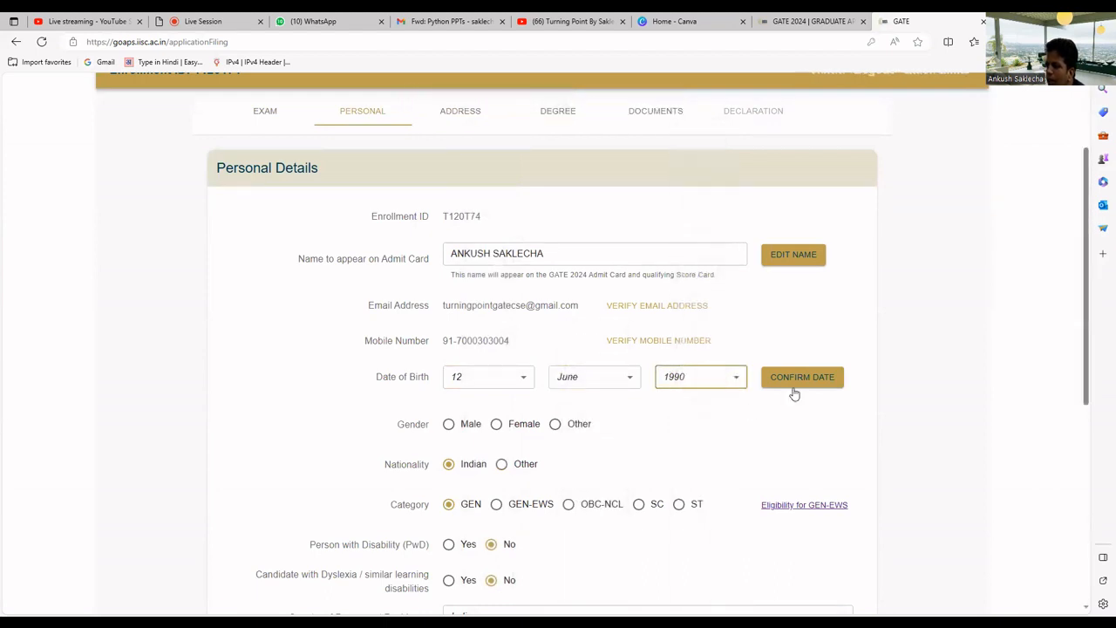
click(796, 386)
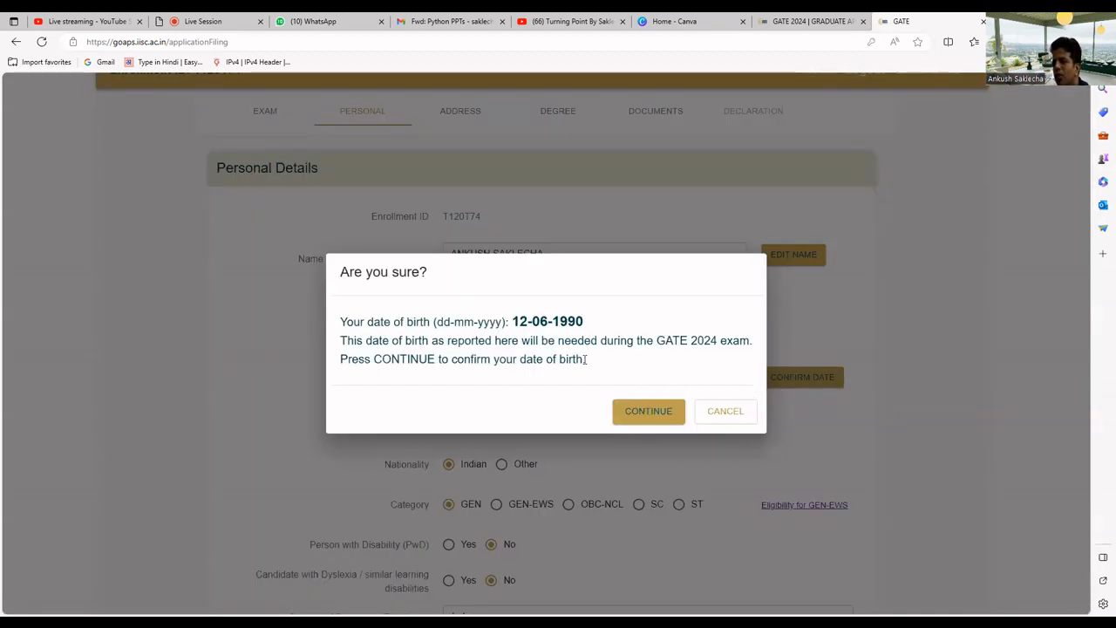
click(648, 412)
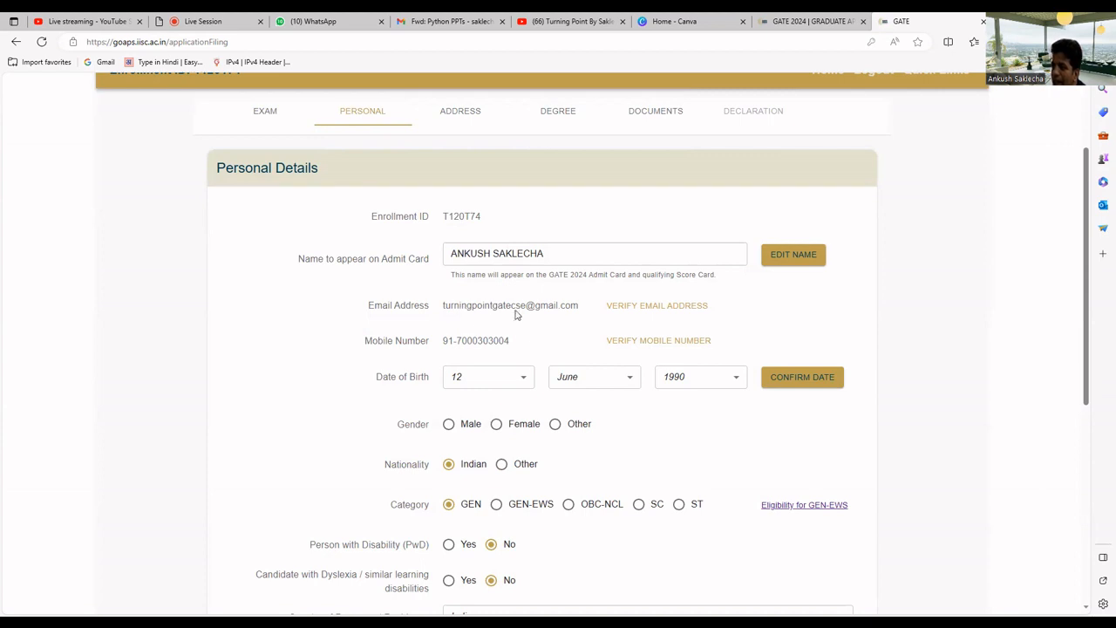
click(651, 313)
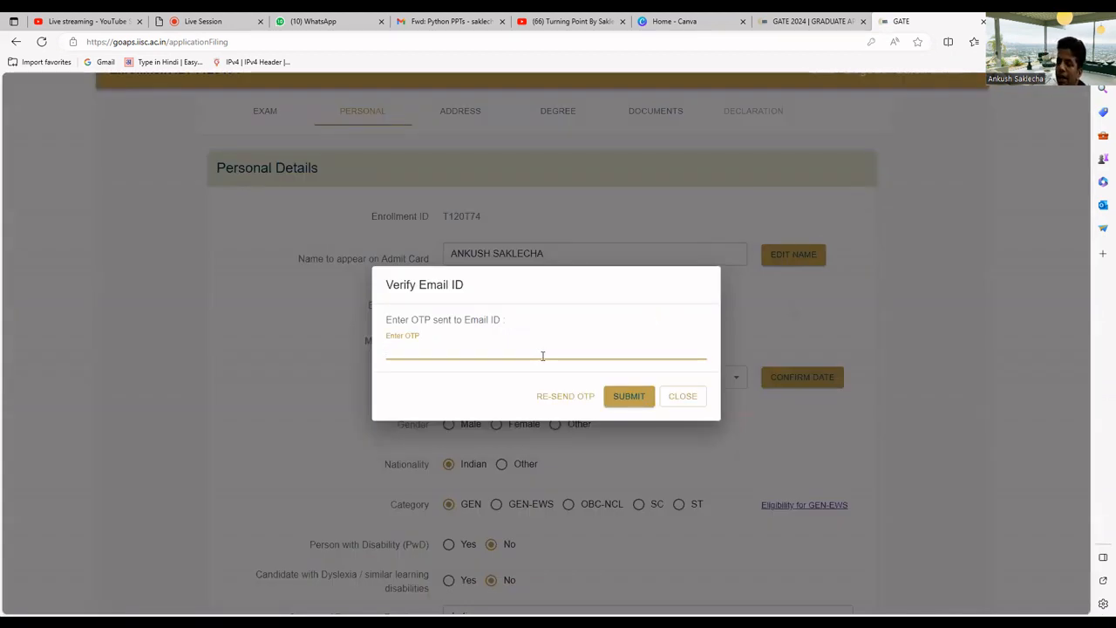
click(673, 398)
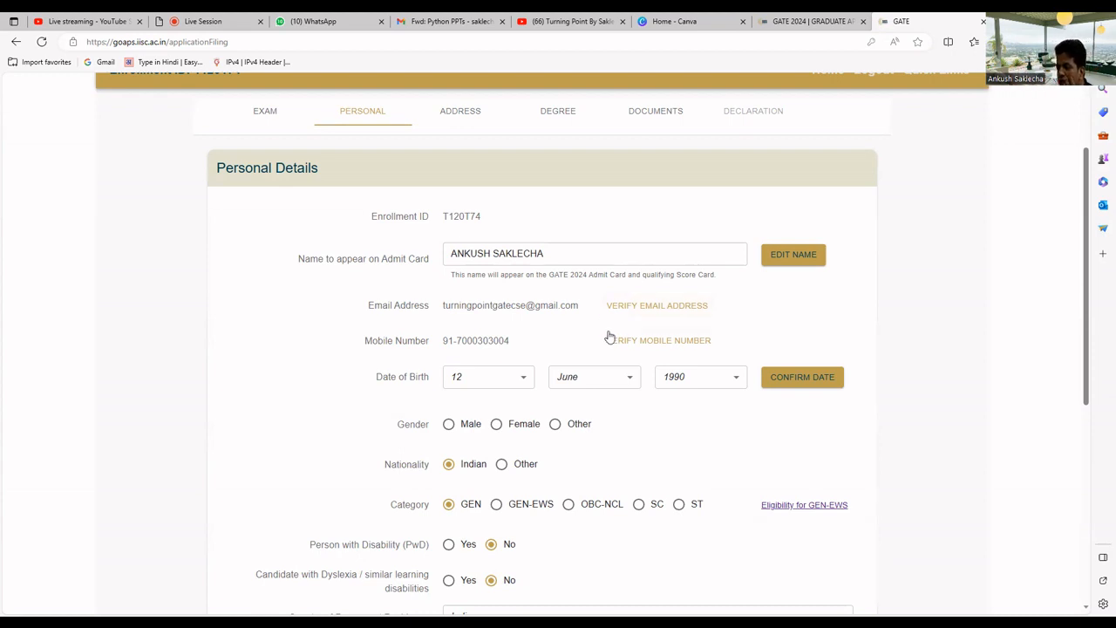
scroll(565, 324, down, 2)
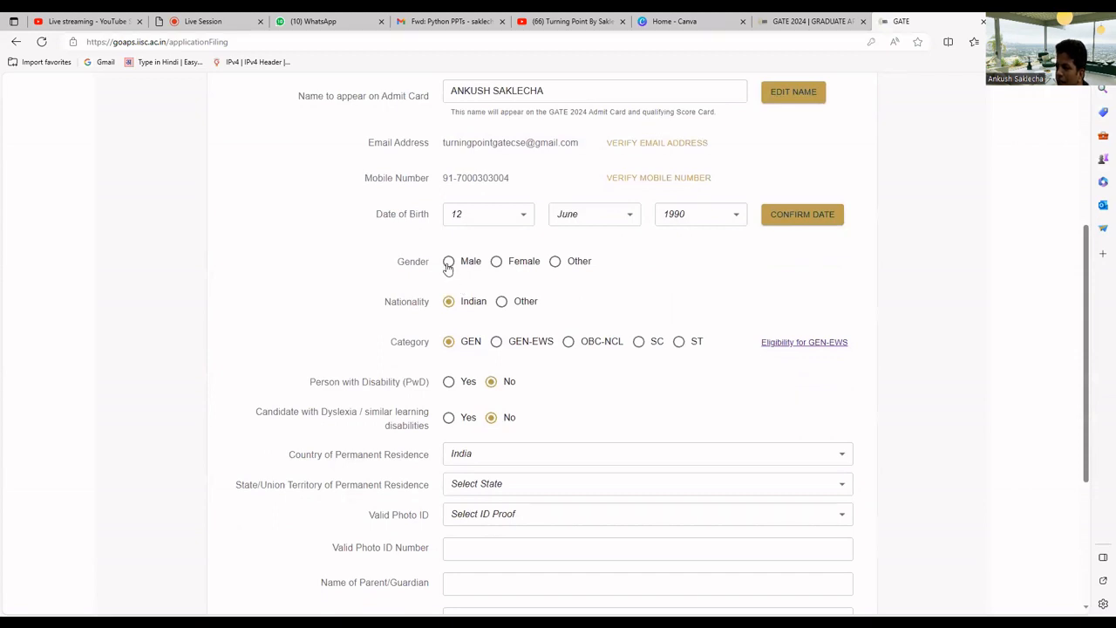
Mark the applicant's gender as Male and scroll down to the residence fields
click(448, 263)
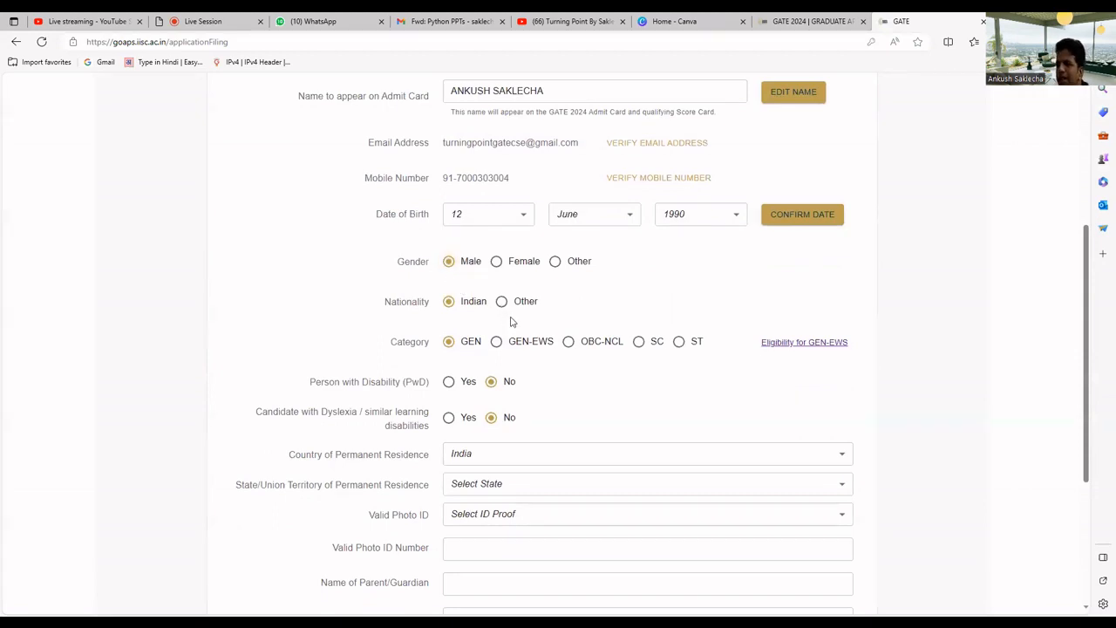
scroll(510, 322, down, 1)
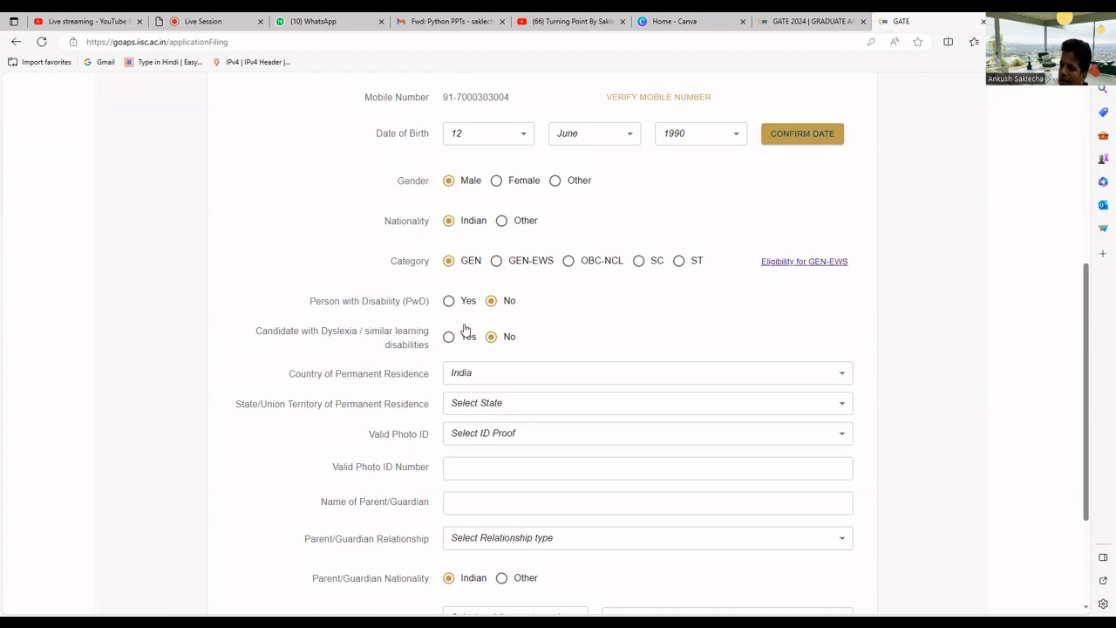
scroll(334, 262, down, 1)
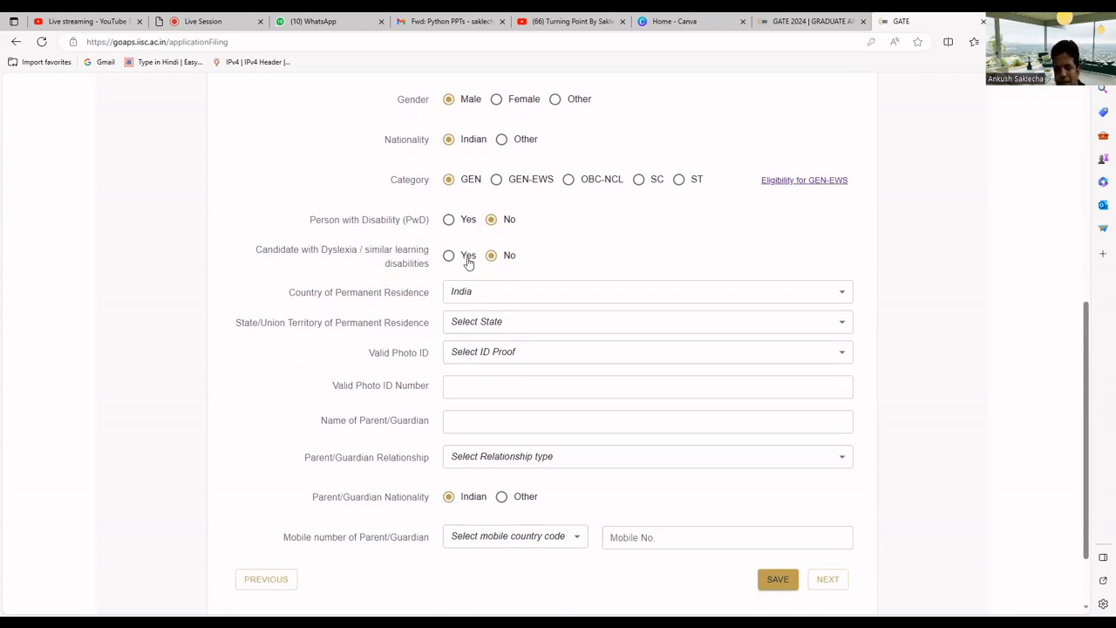
Choose Madhya Pradesh as the state of permanent residence and bring up the photo ID types
click(515, 325)
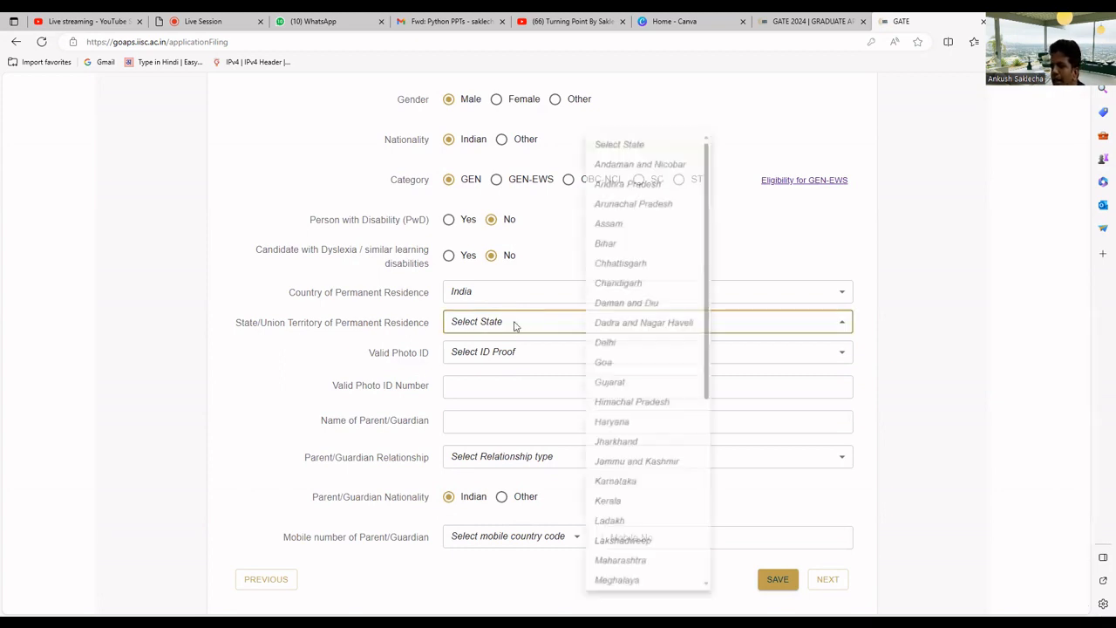
scroll(628, 576, down, 4)
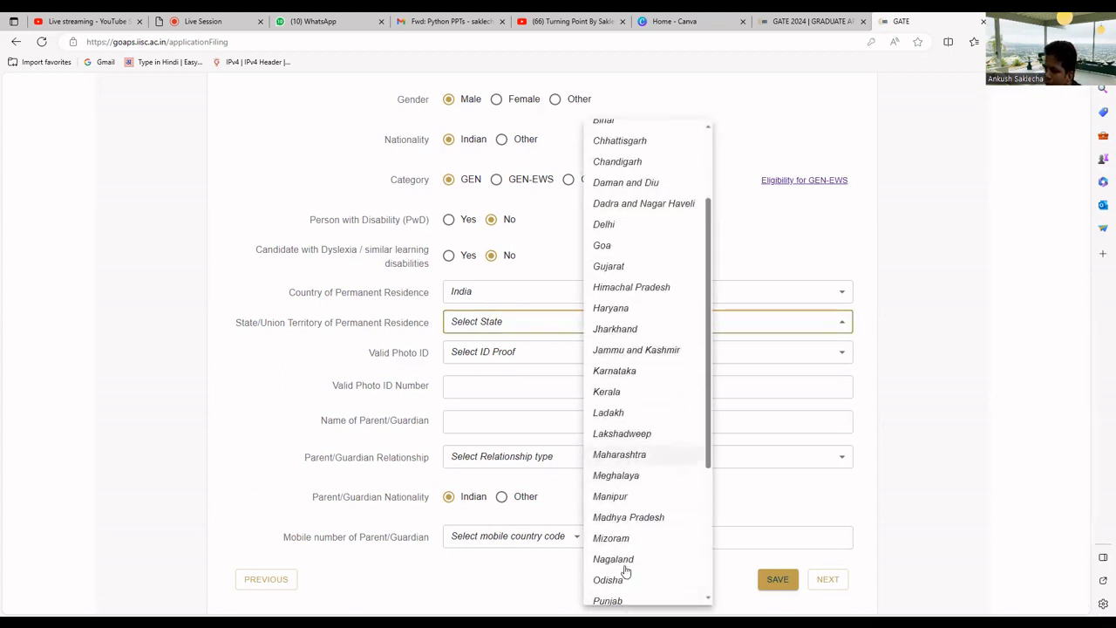
click(616, 488)
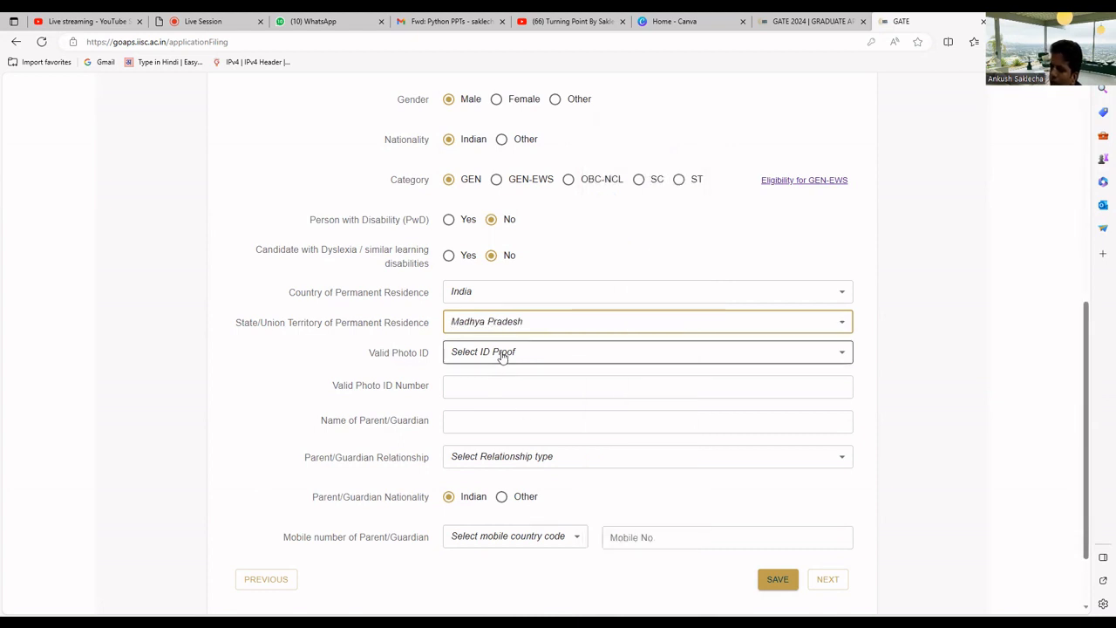
click(502, 354)
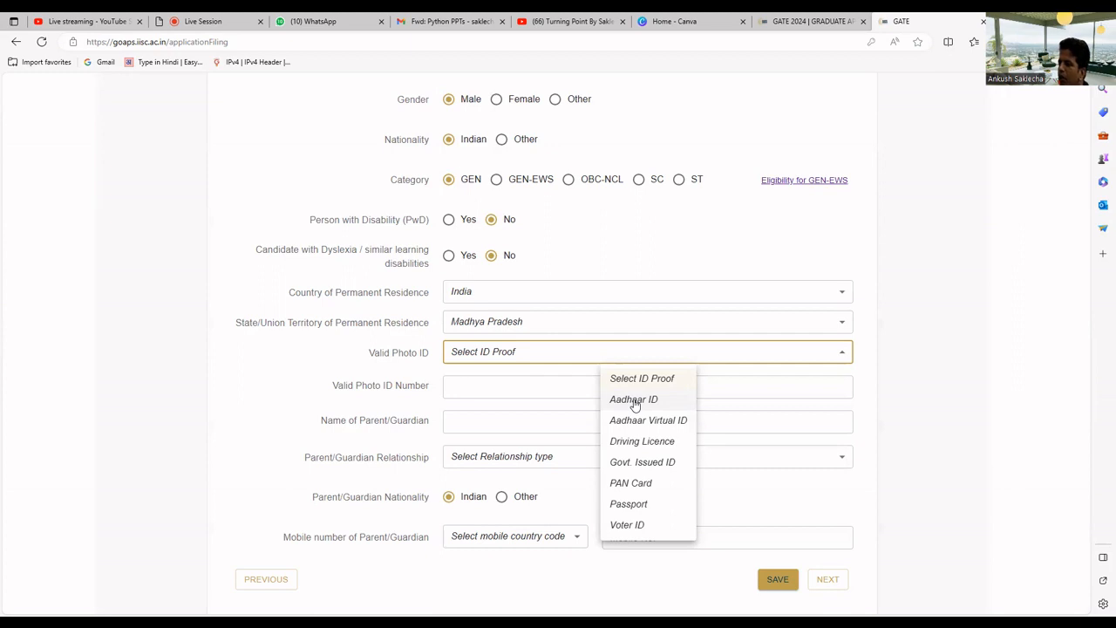
Choose Aadhaar ID as the valid photo ID and enter its 12-digit ID number
click(634, 400)
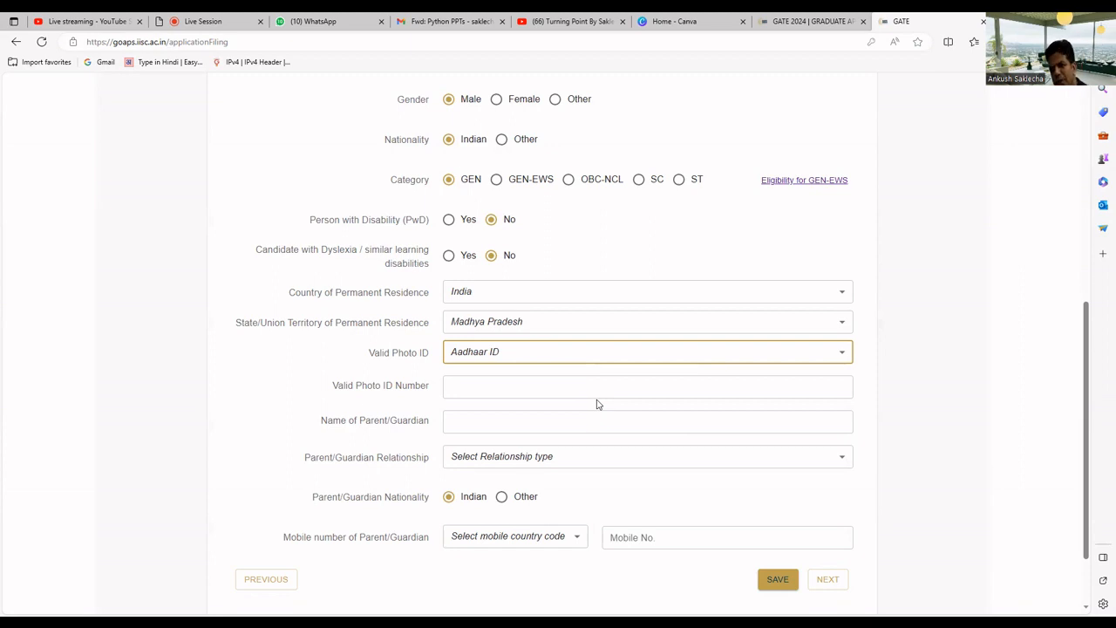
click(597, 392)
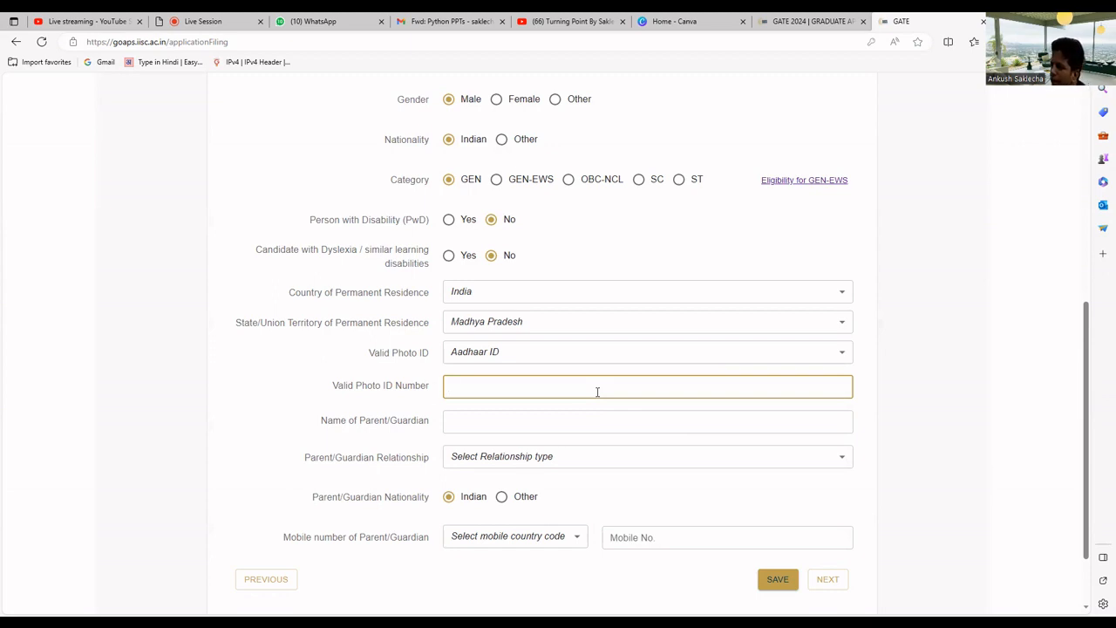
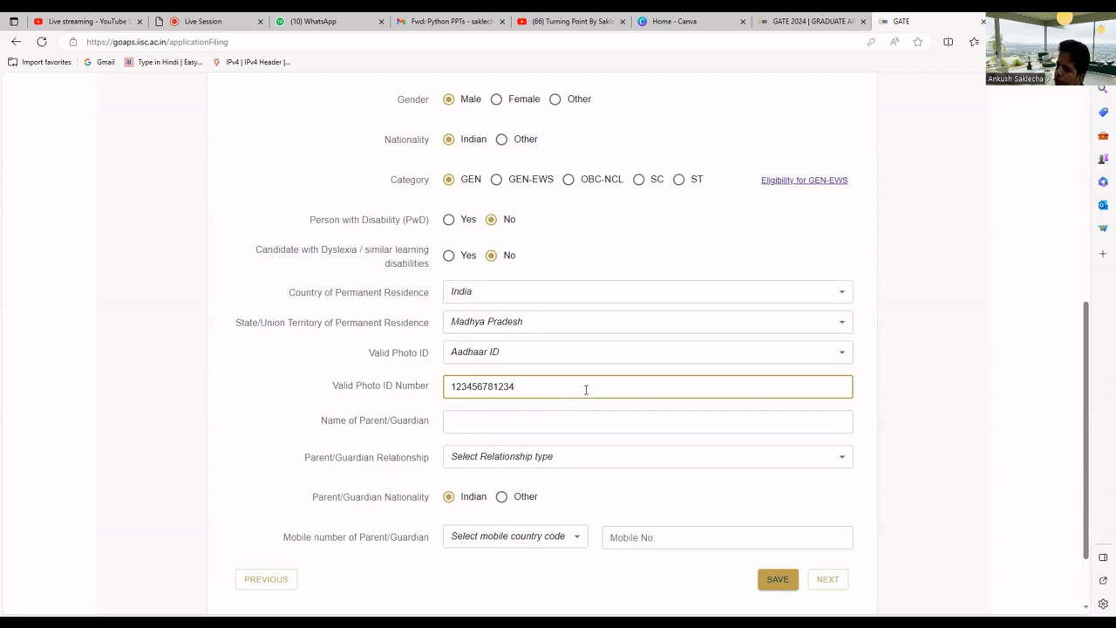
click(521, 423)
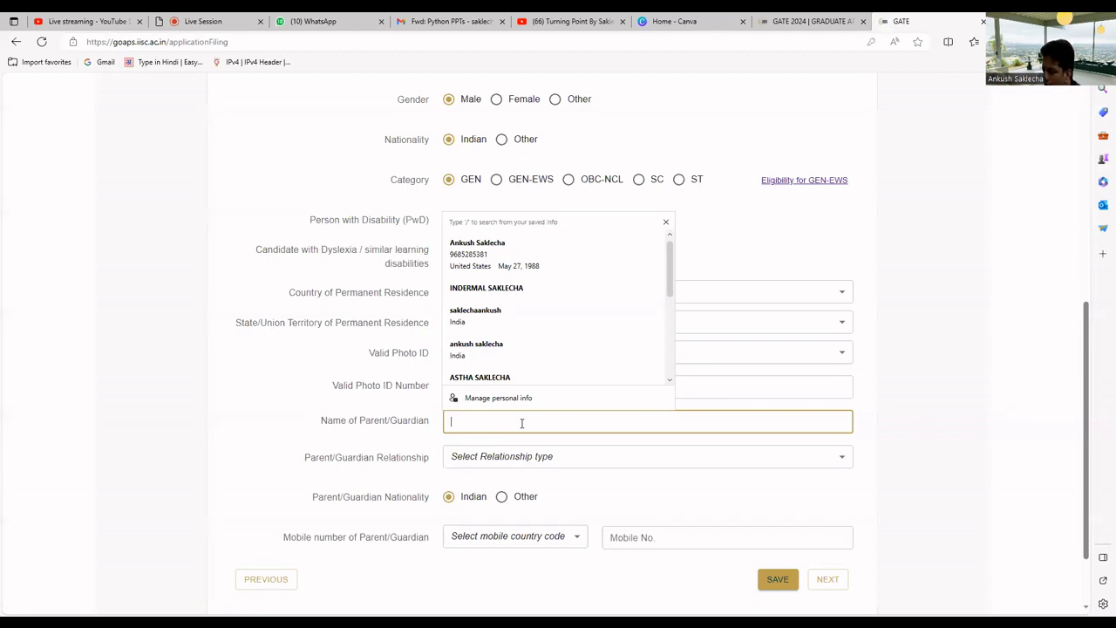
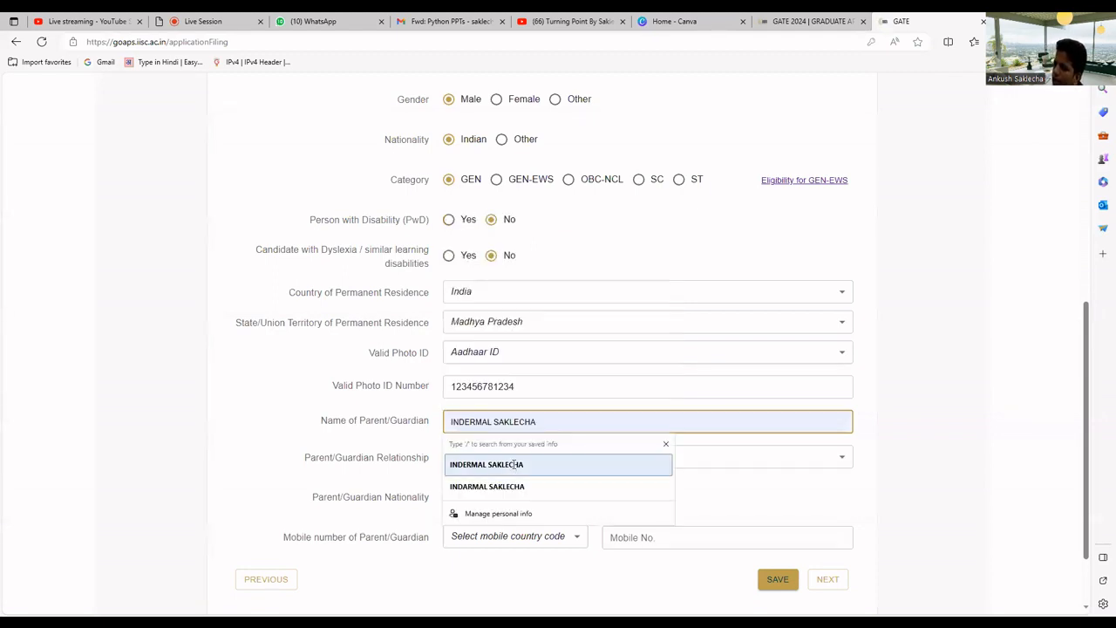
Fill in the parent/guardian's name from saved info and set the relationship to Father
click(524, 462)
click(531, 456)
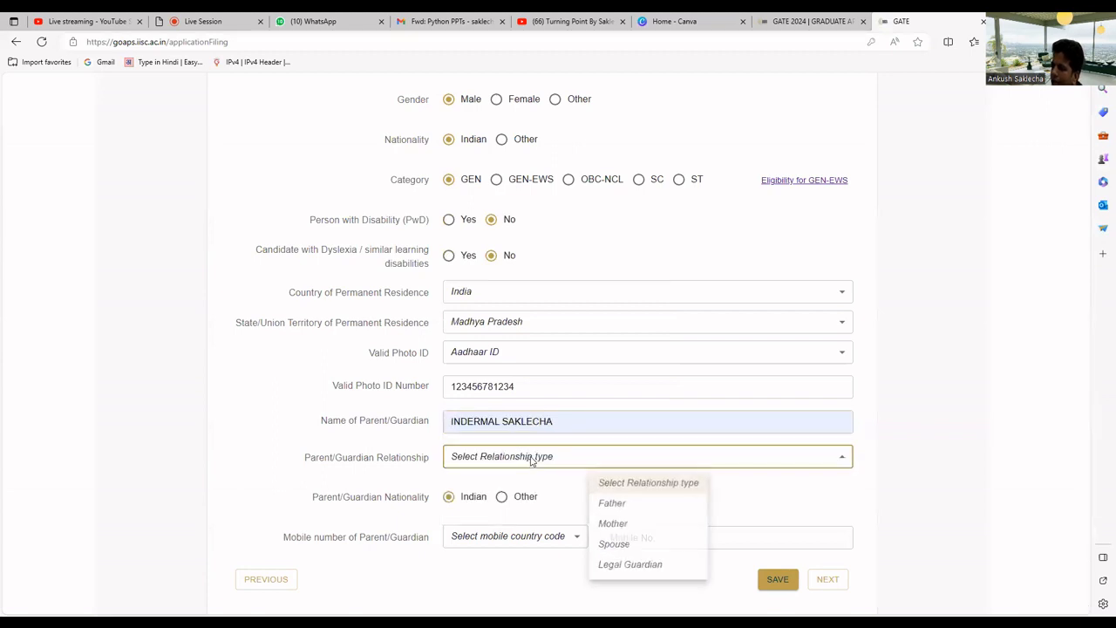
click(631, 509)
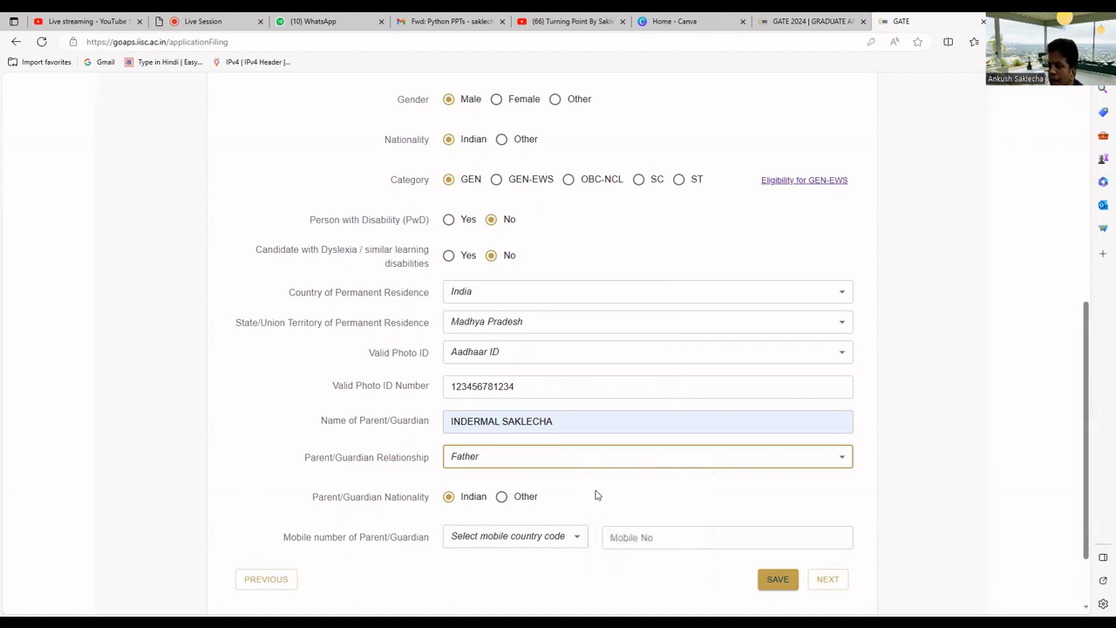
Enter the guardian's mobile number with the +91 (IN) country code
scroll(596, 495, down, 1)
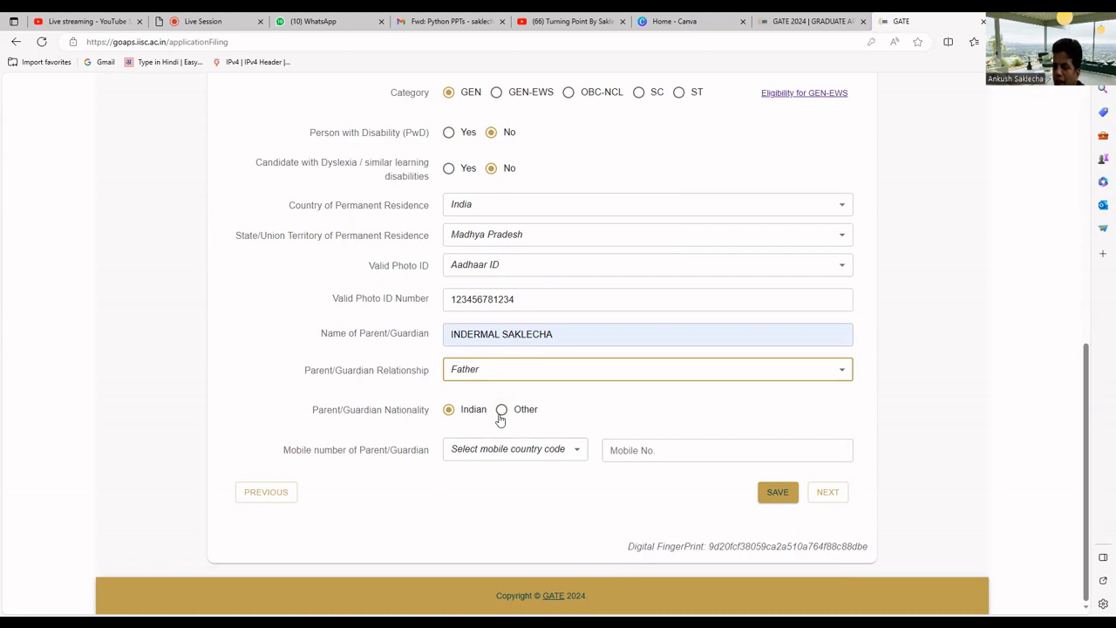
click(555, 452)
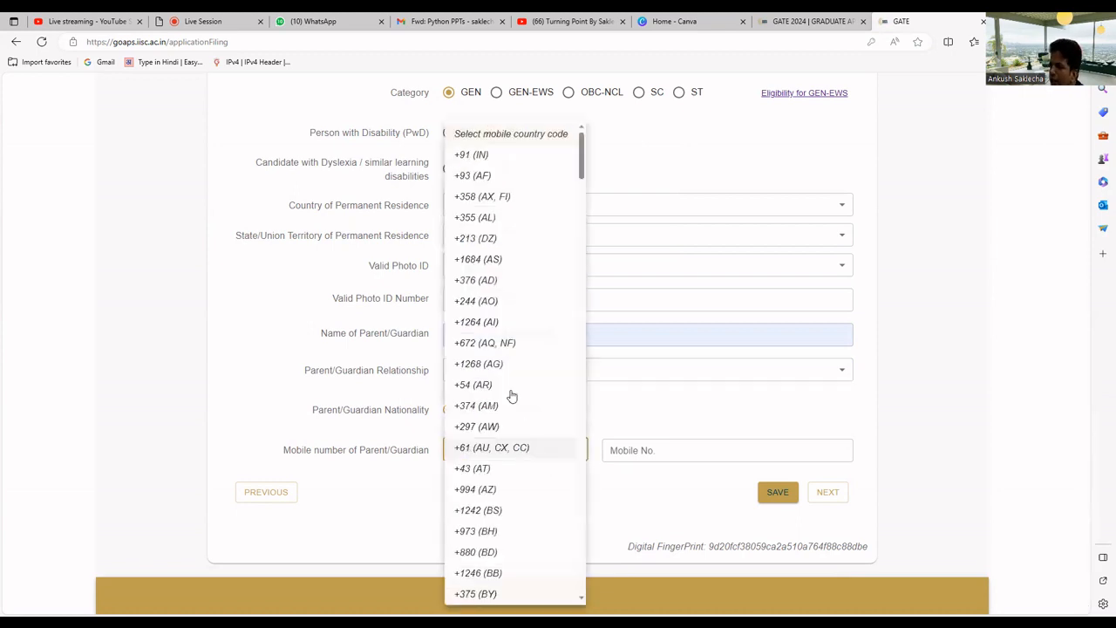
click(477, 154)
click(643, 446)
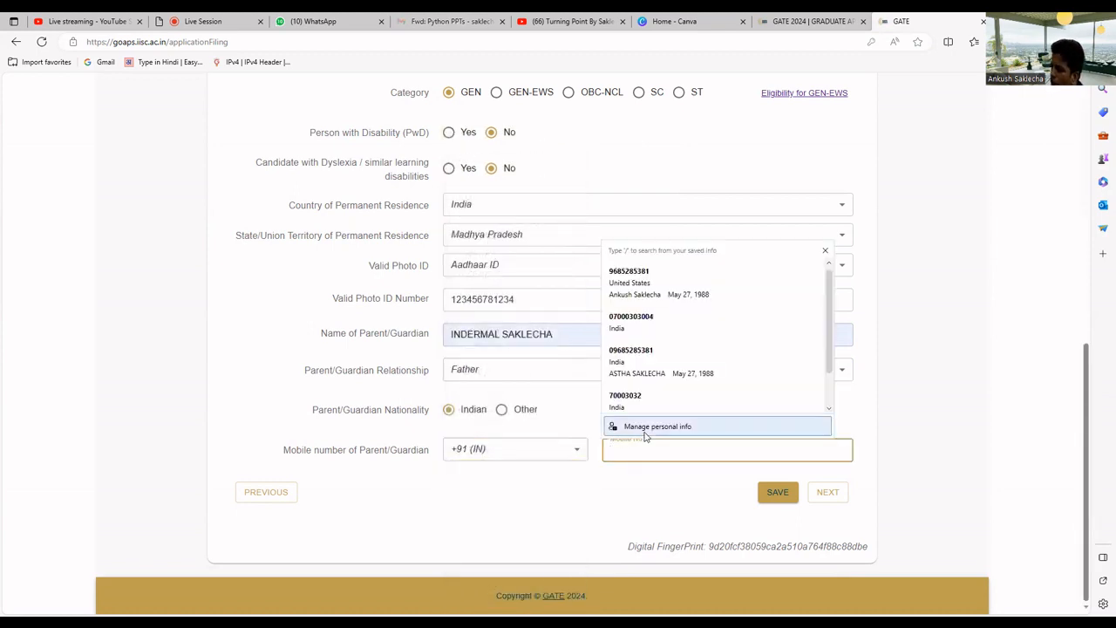
key(ctrl+v)
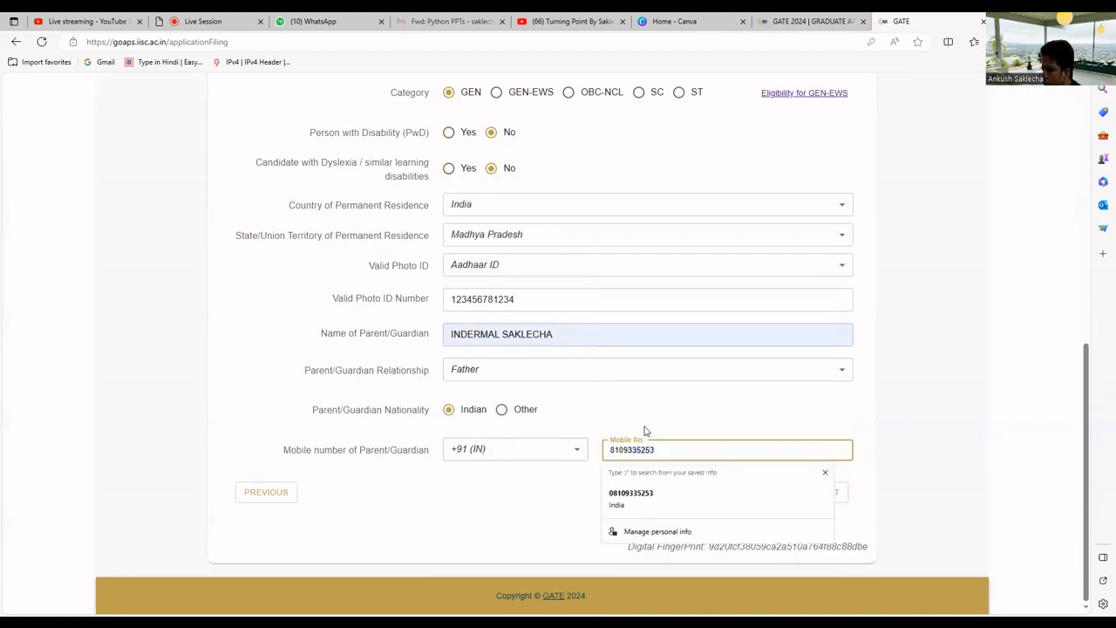
click(638, 494)
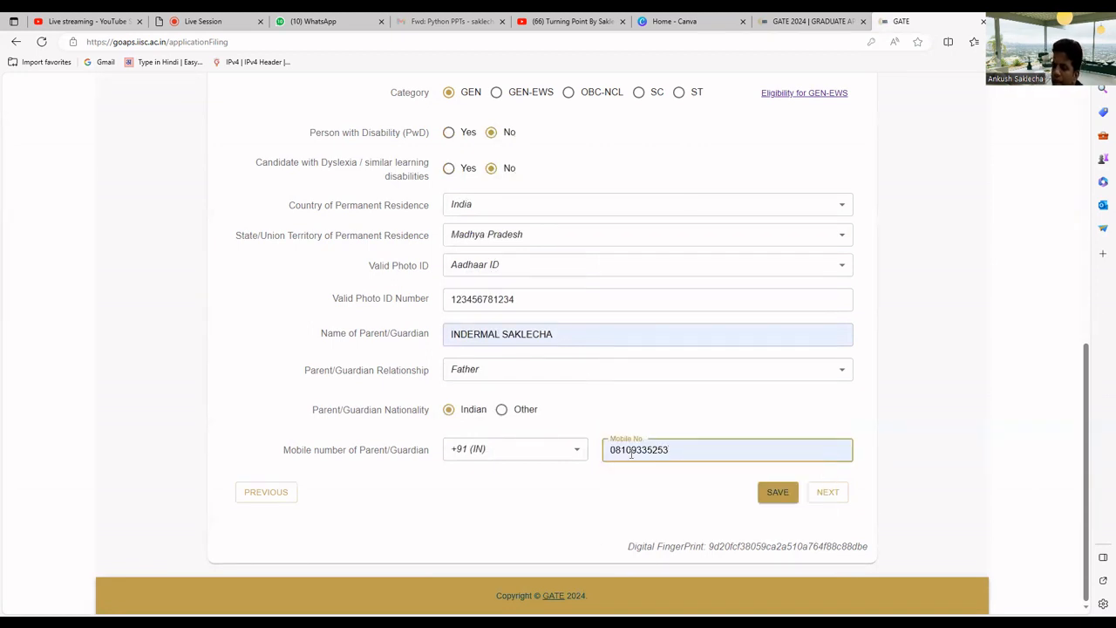
Remove the leading 0 from the guardian's mobile number, save personal details, and continue
click(770, 495)
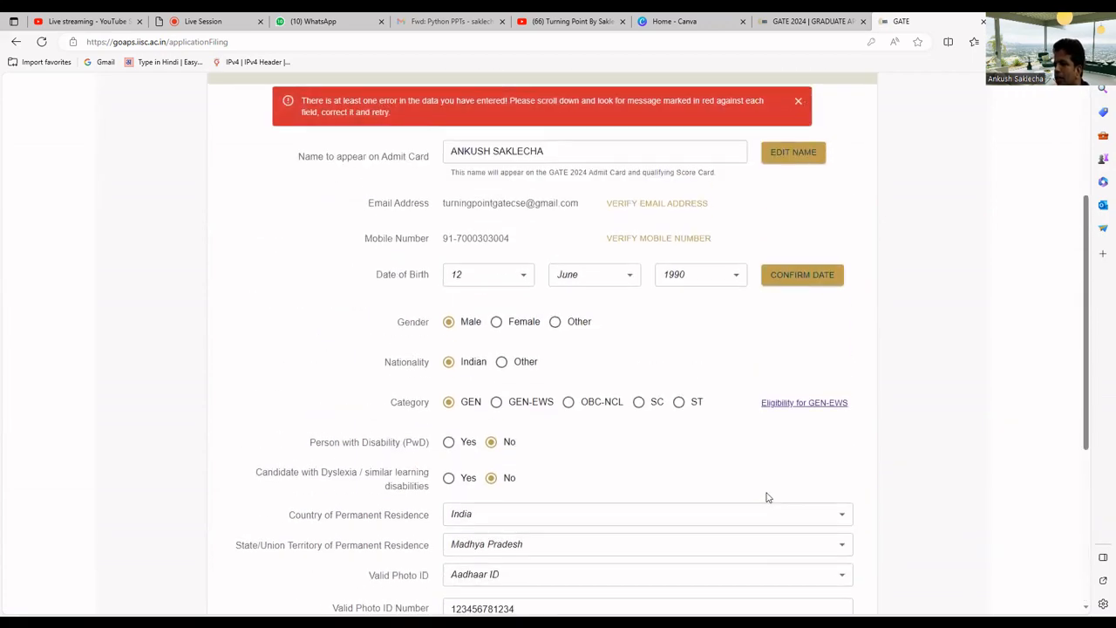
scroll(764, 491, down, 4)
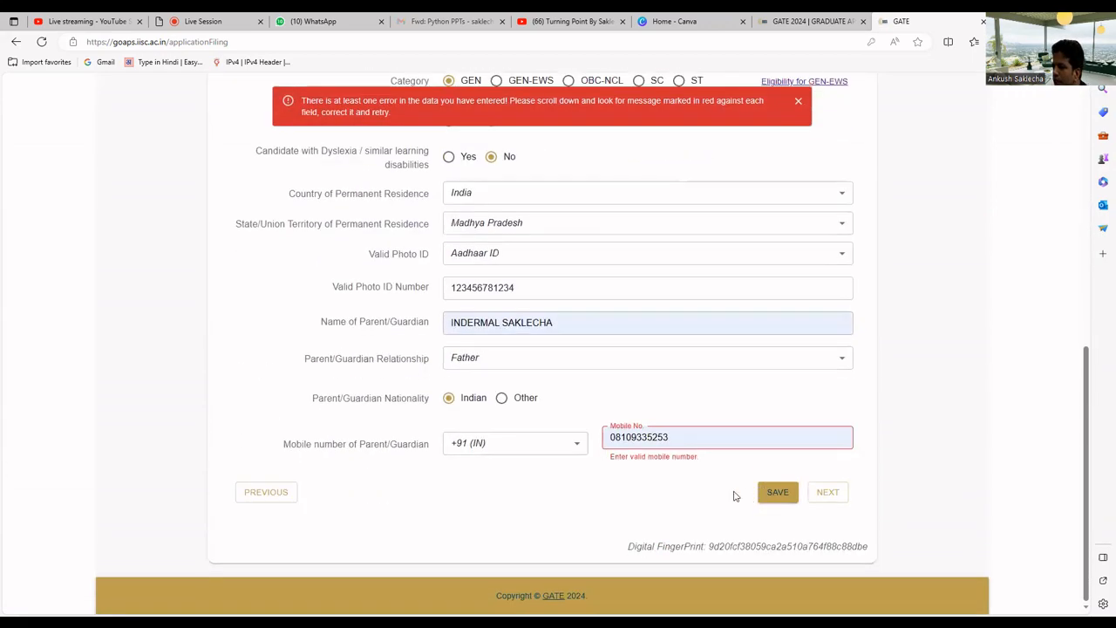
click(616, 440)
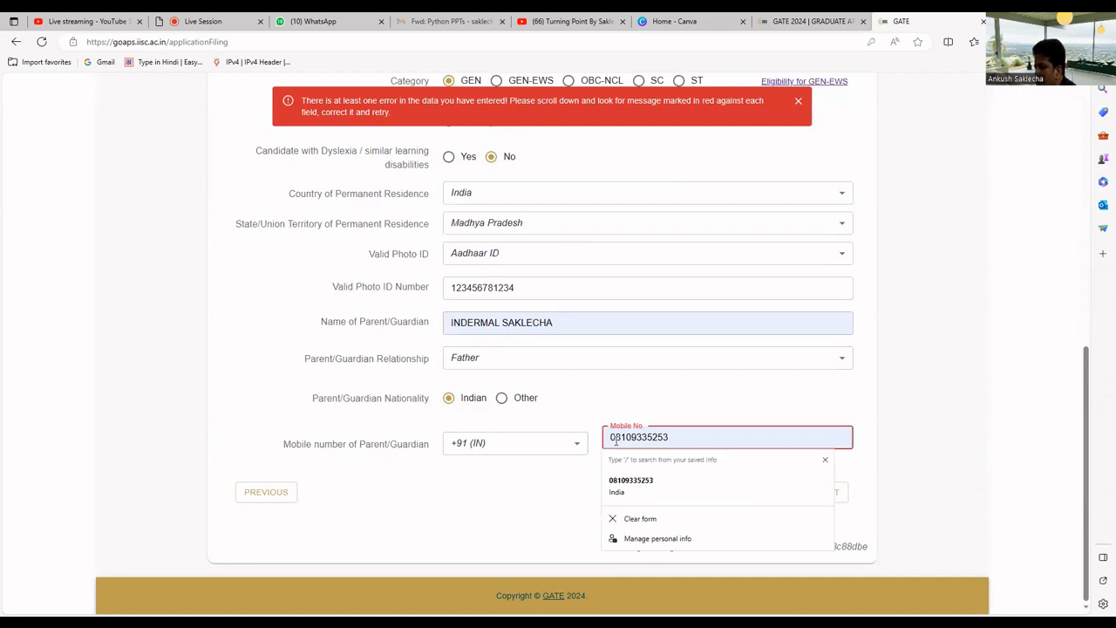
key(BackSpace)
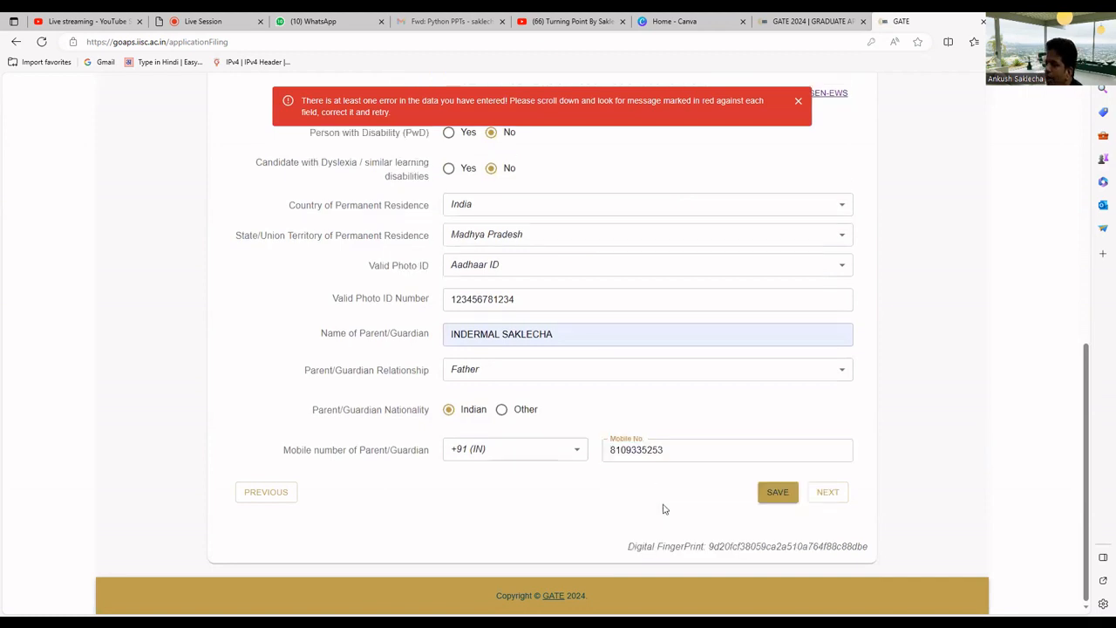
click(771, 495)
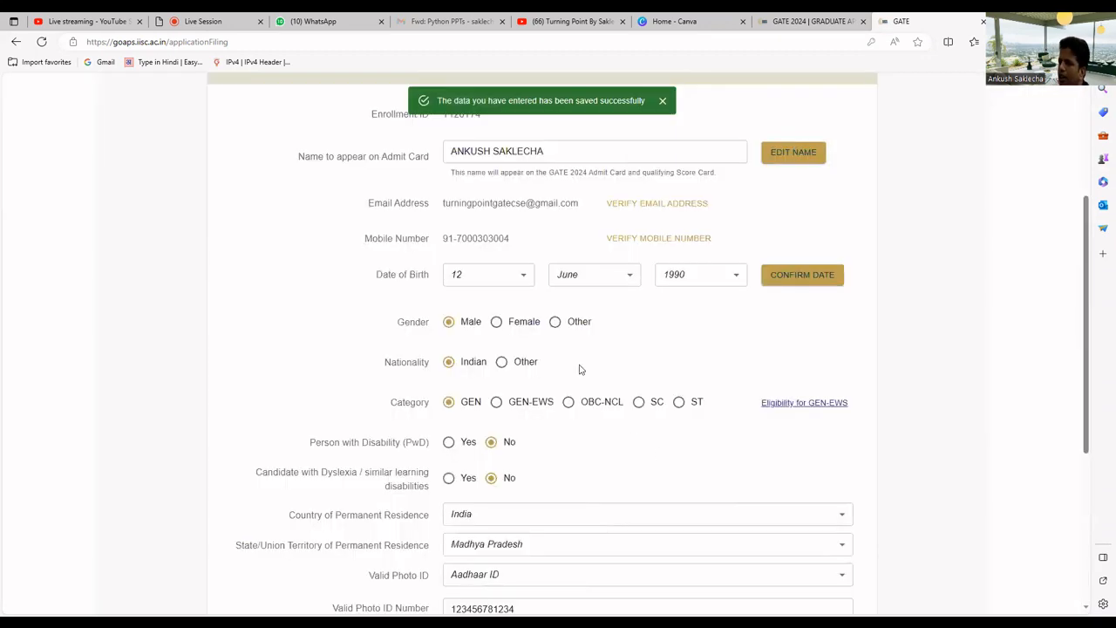
scroll(579, 369, down, 5)
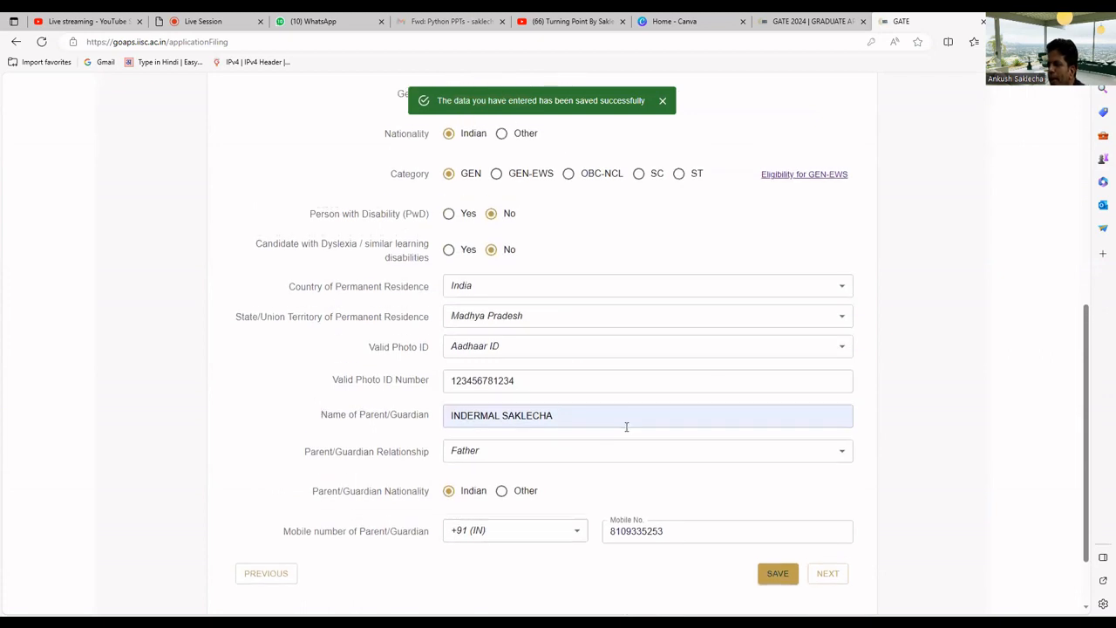
click(825, 494)
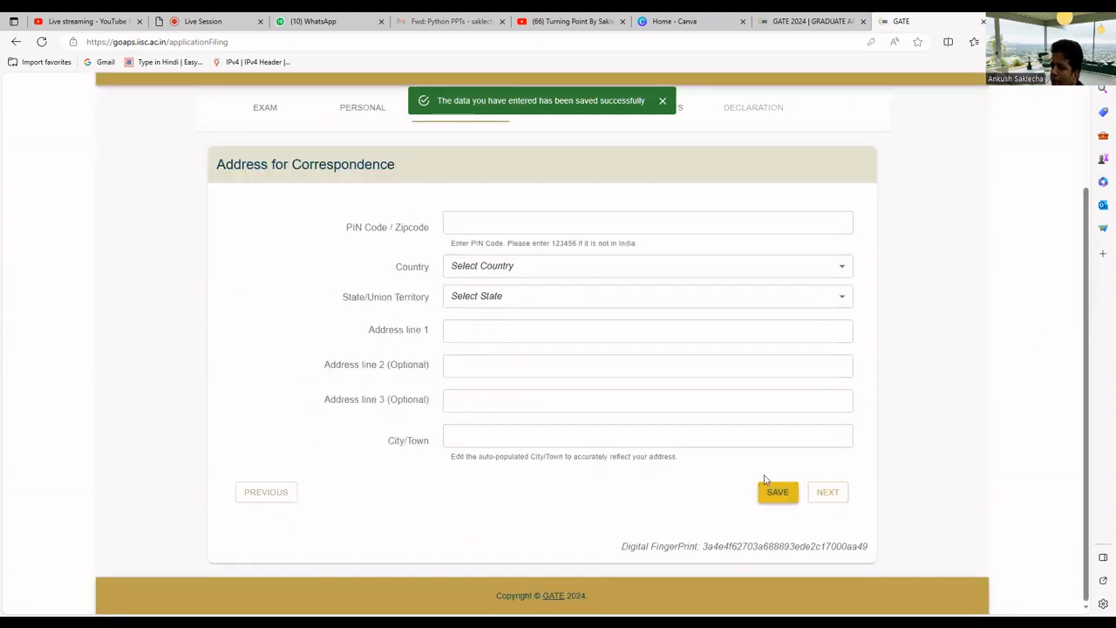
Enter the correspondence PIN code and both address lines, then save the address
click(515, 222)
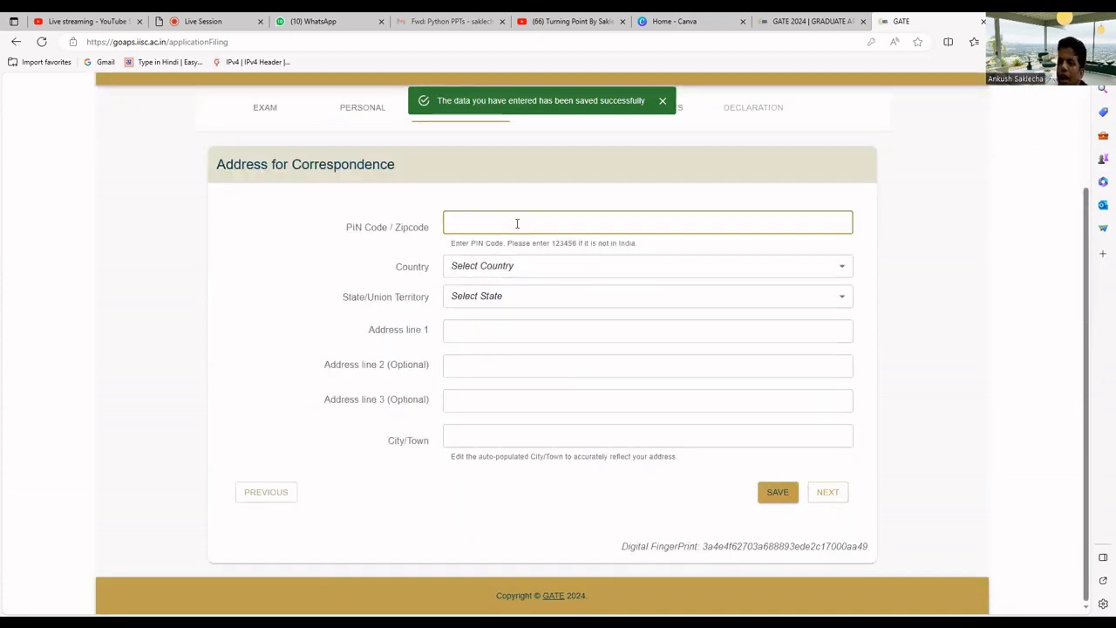
text(4520)
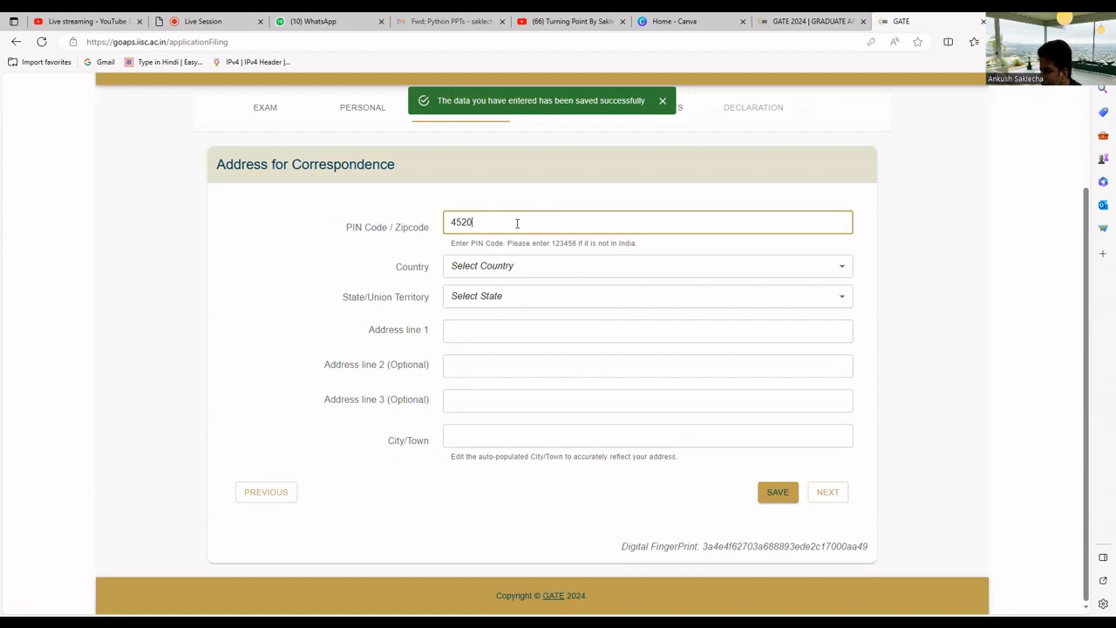
text(05)
click(491, 330)
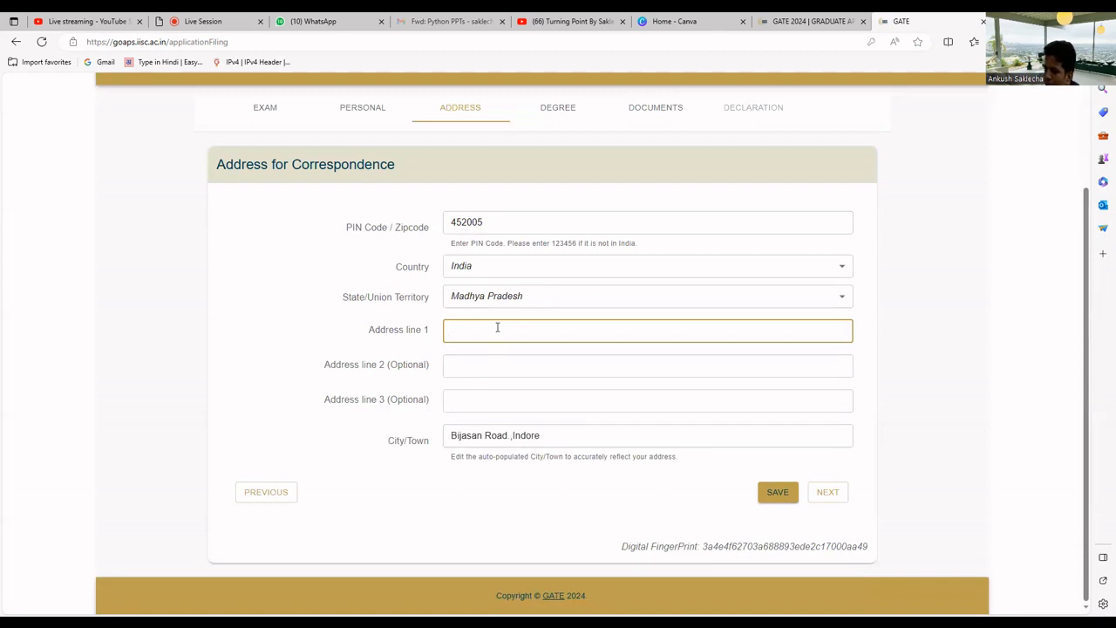
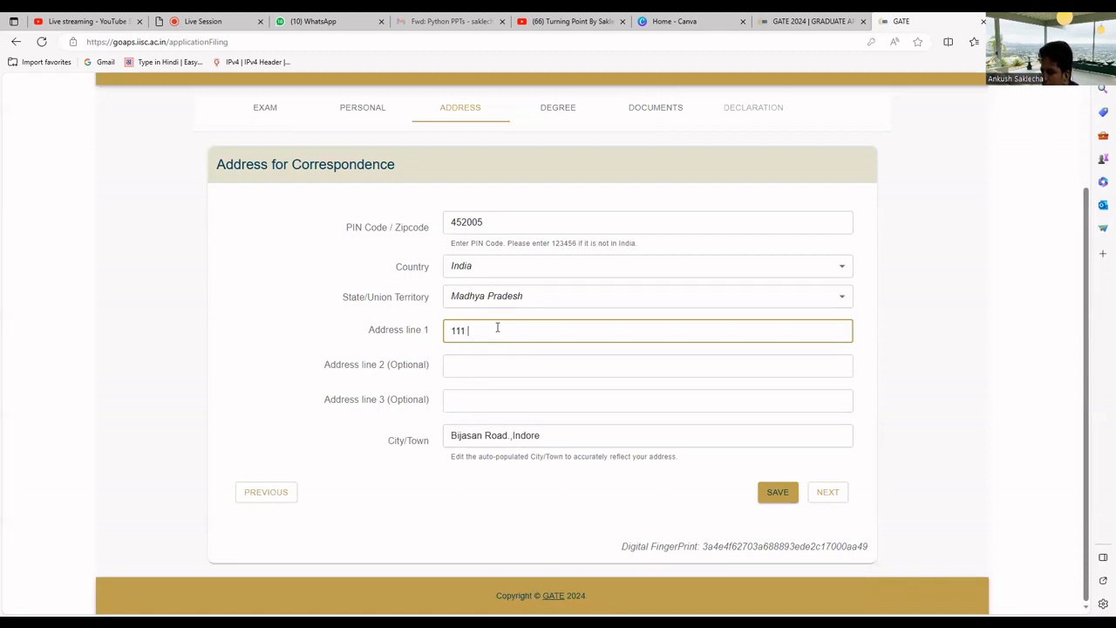
click(497, 365)
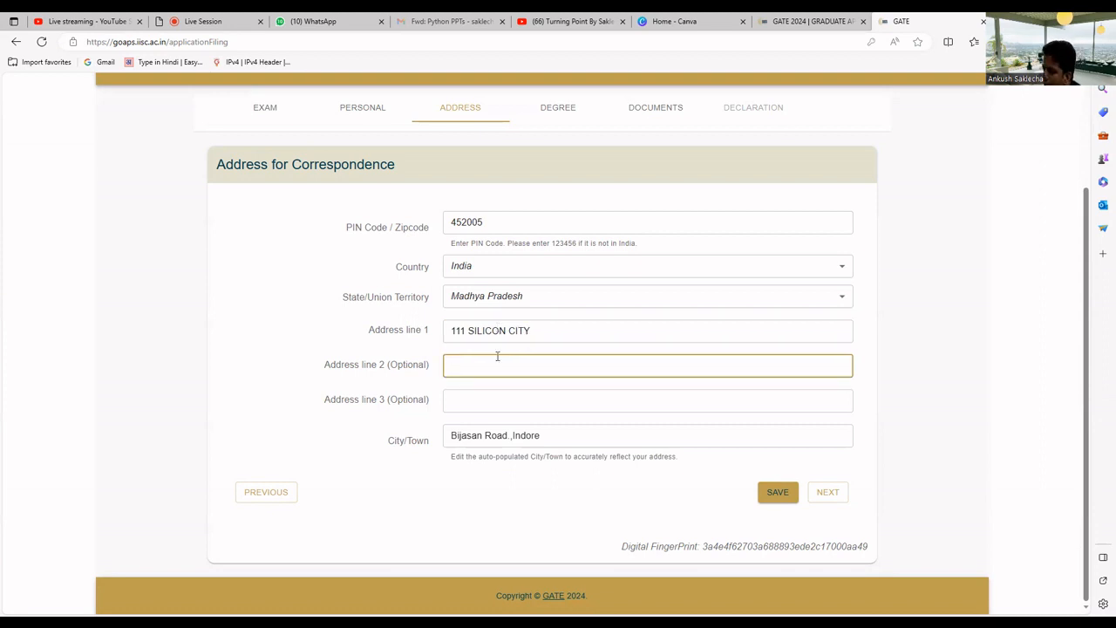
text(INDOR)
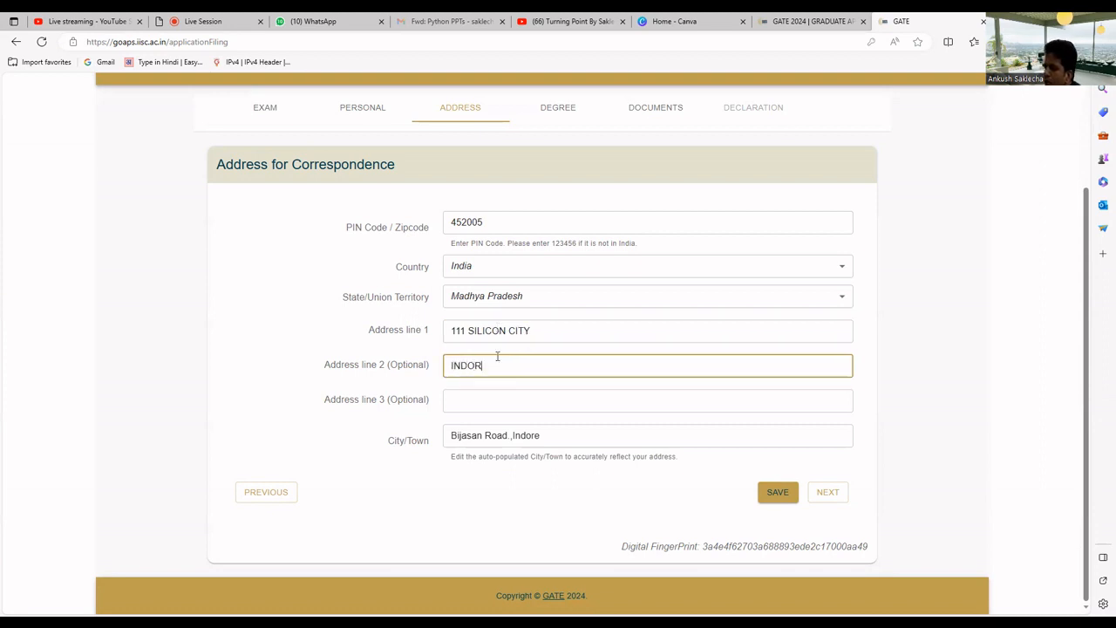
text(E)
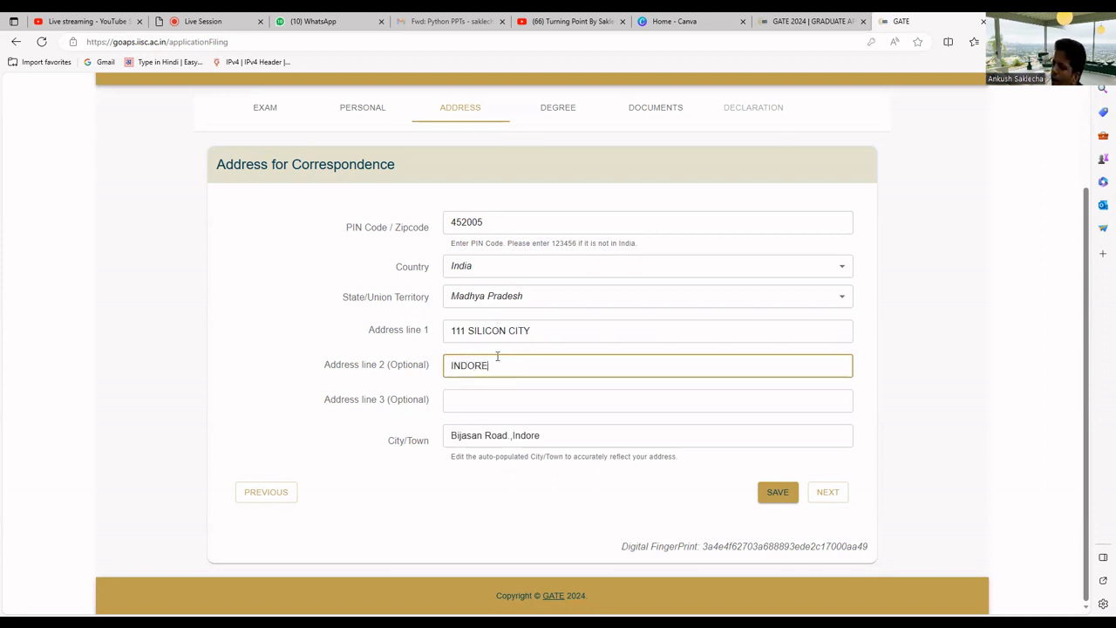
click(778, 494)
Move to Qualifying Degree Details and enter college PIN 453331 and the institute roll number
click(828, 491)
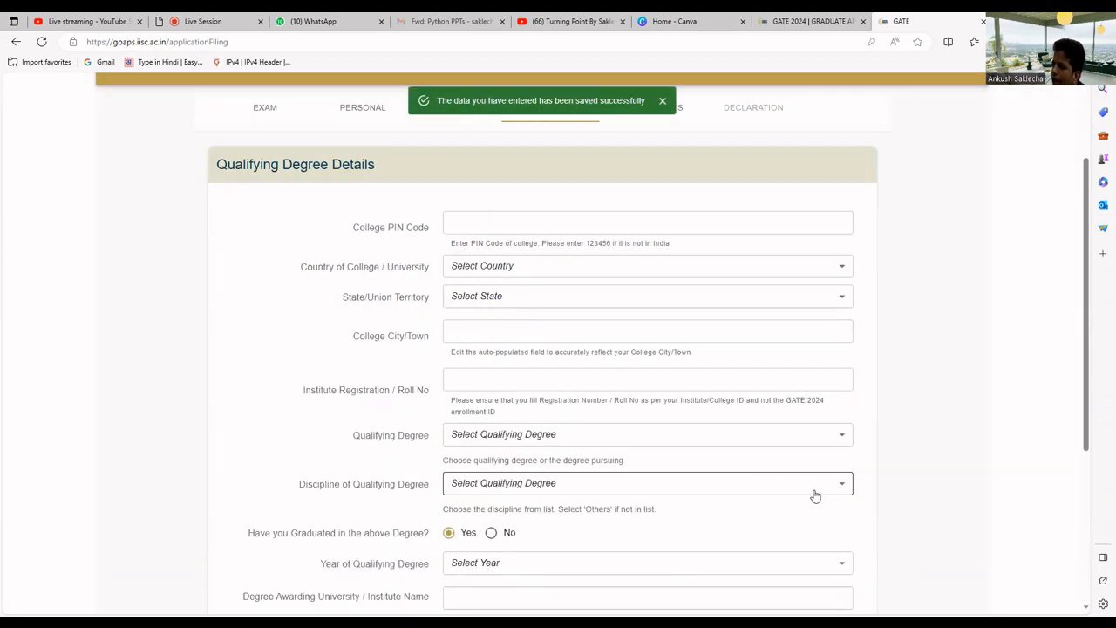
click(667, 229)
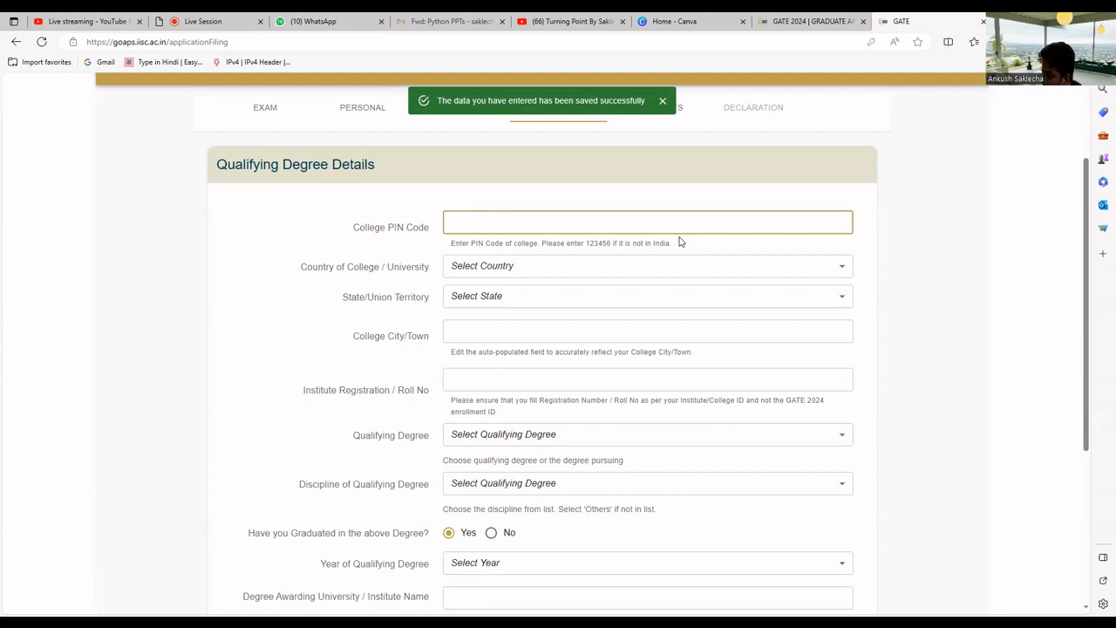
text(453331)
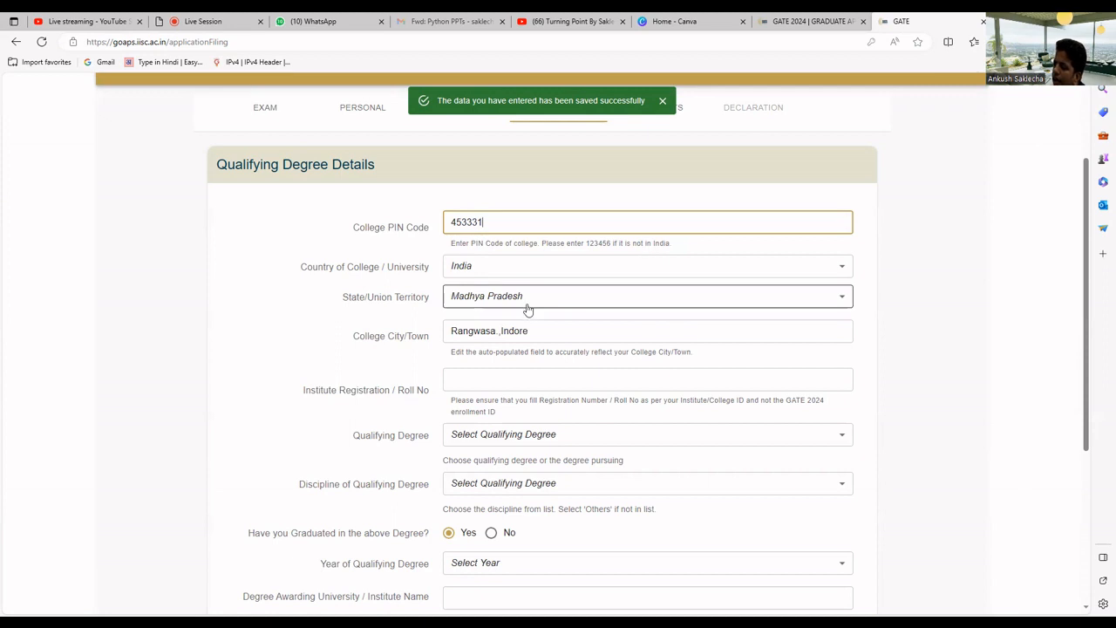
scroll(528, 308, down, 3)
click(491, 140)
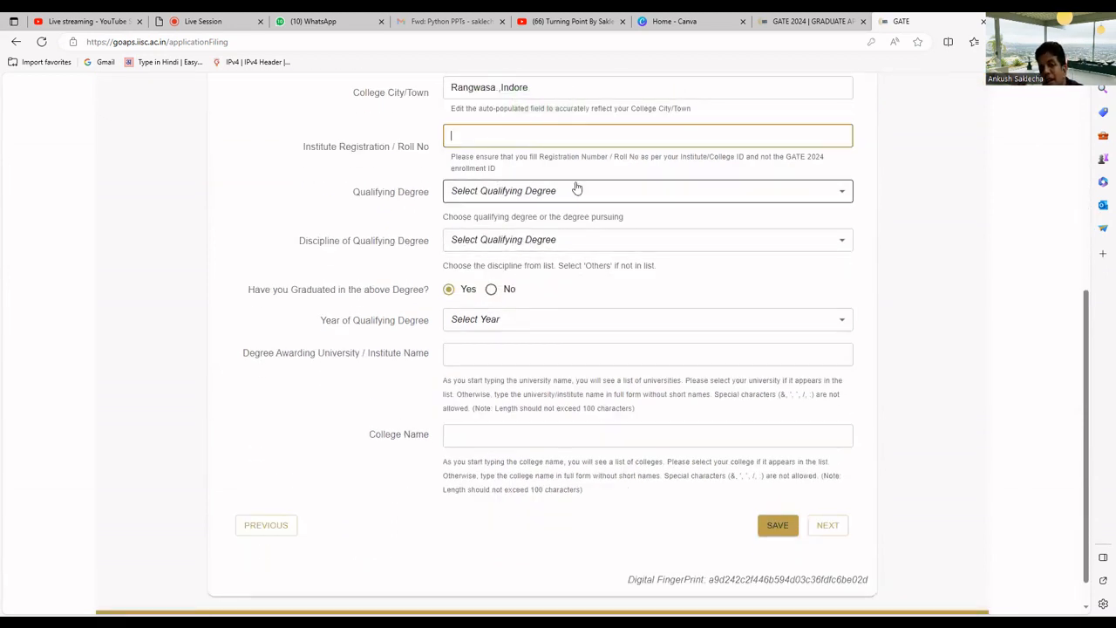
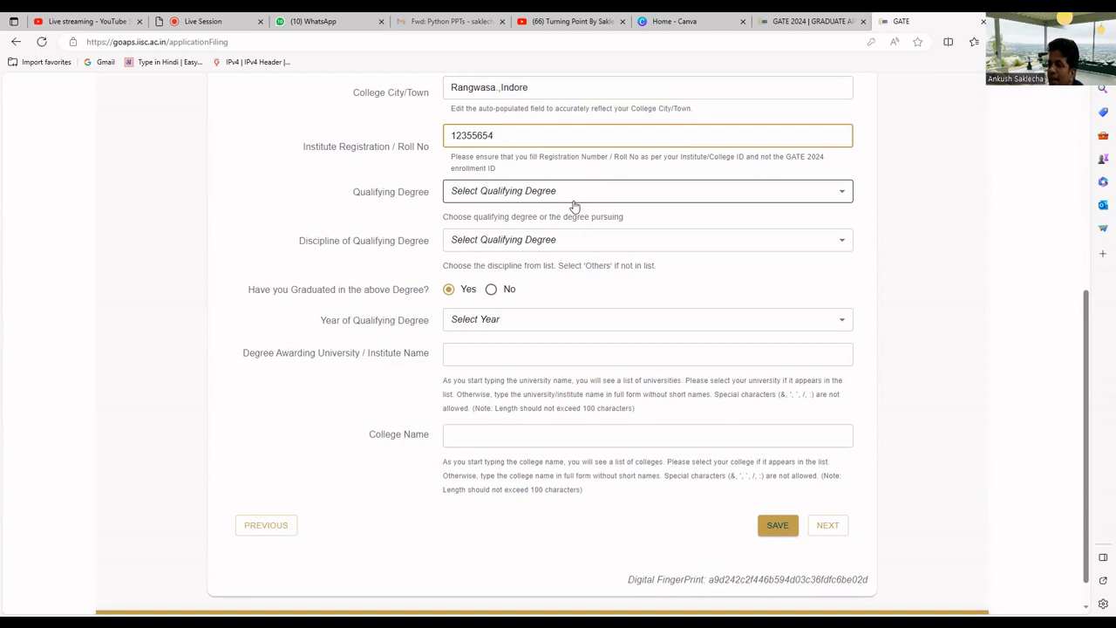
Set the qualifying degree to B. Tech in Computer Science & Engg., not yet graduated
click(580, 194)
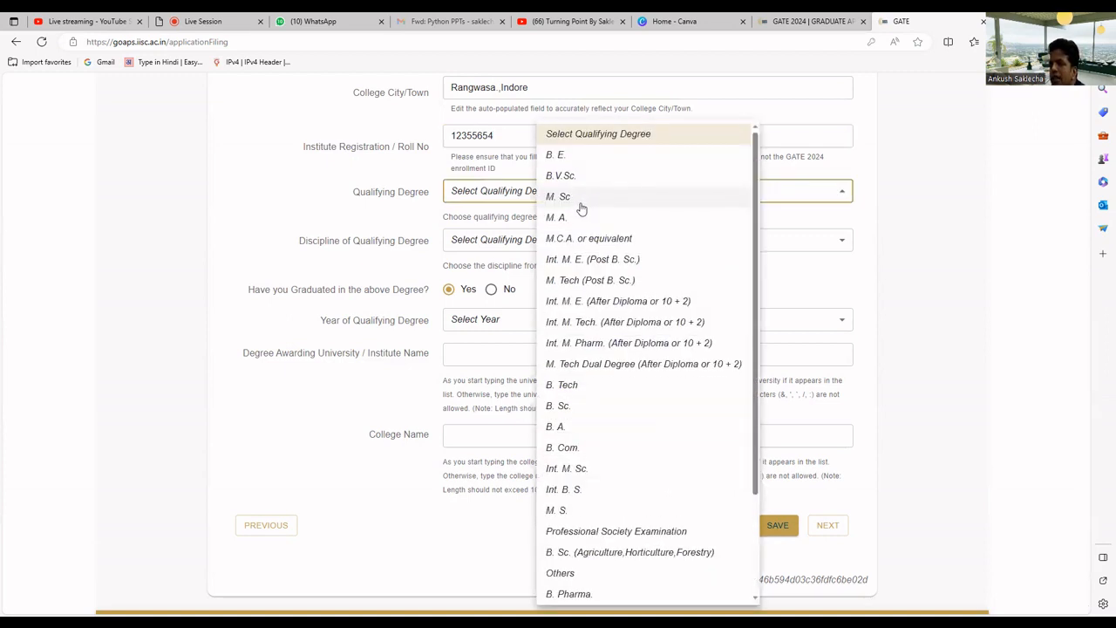
click(583, 386)
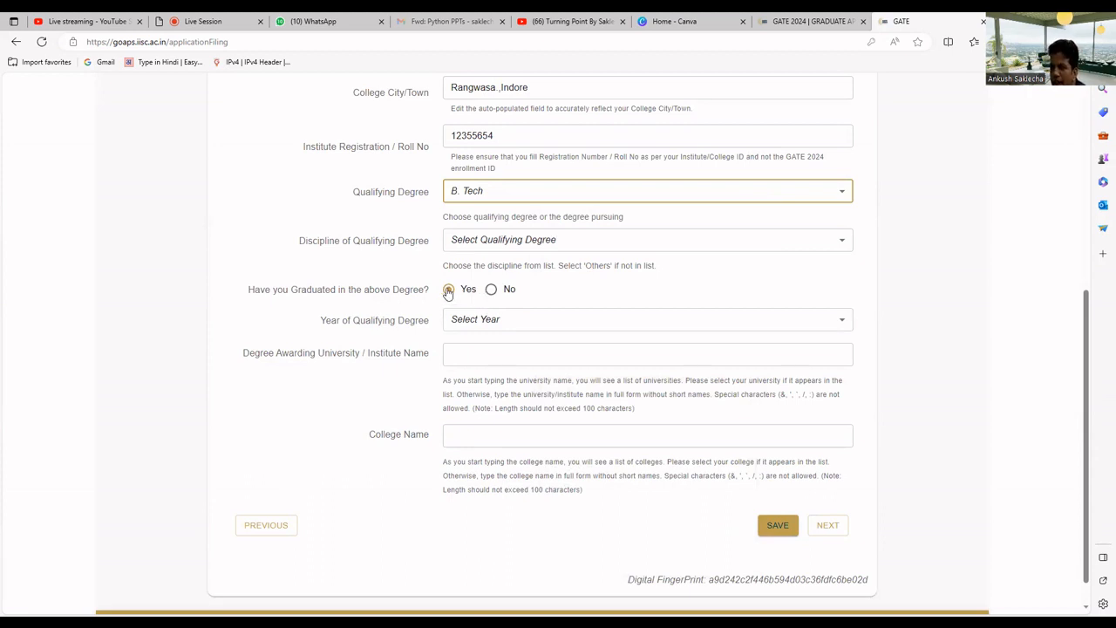
click(490, 292)
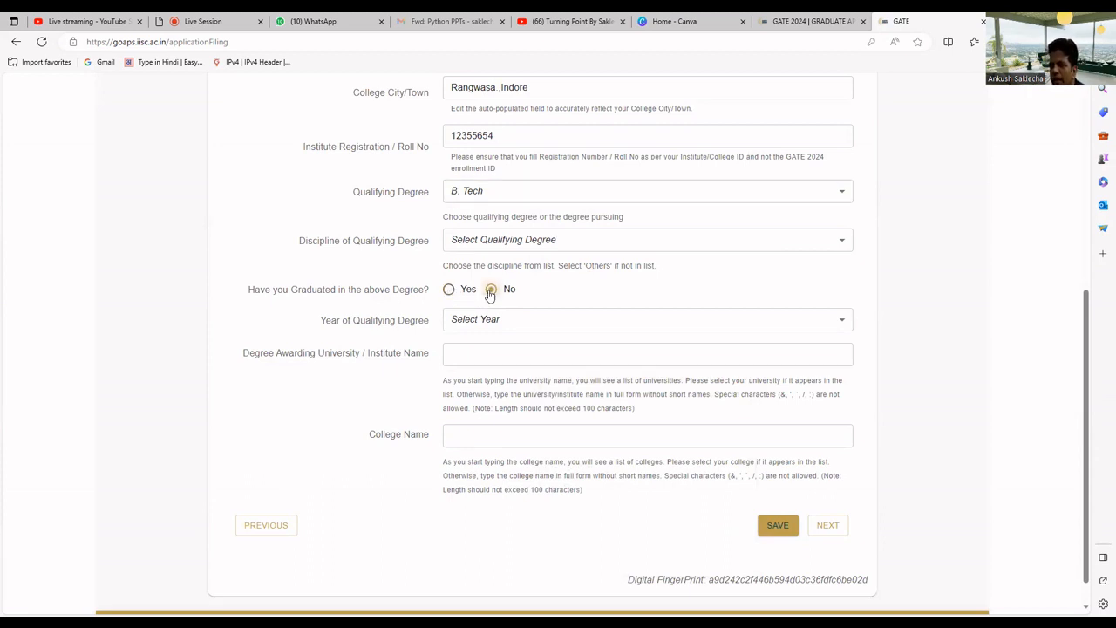
scroll(528, 314, down, 1)
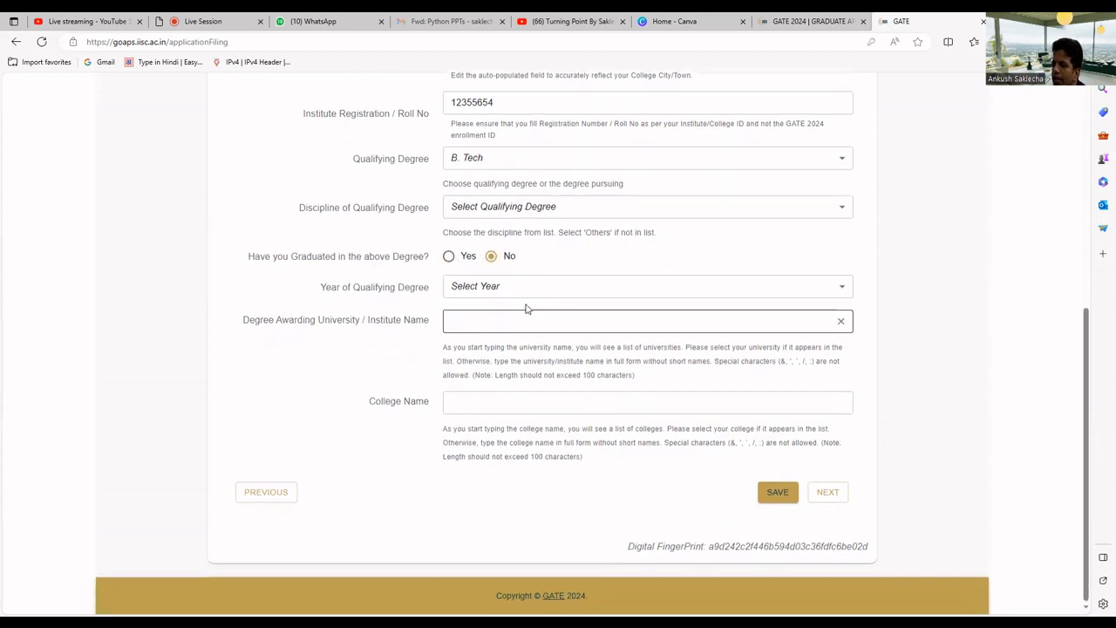
click(524, 217)
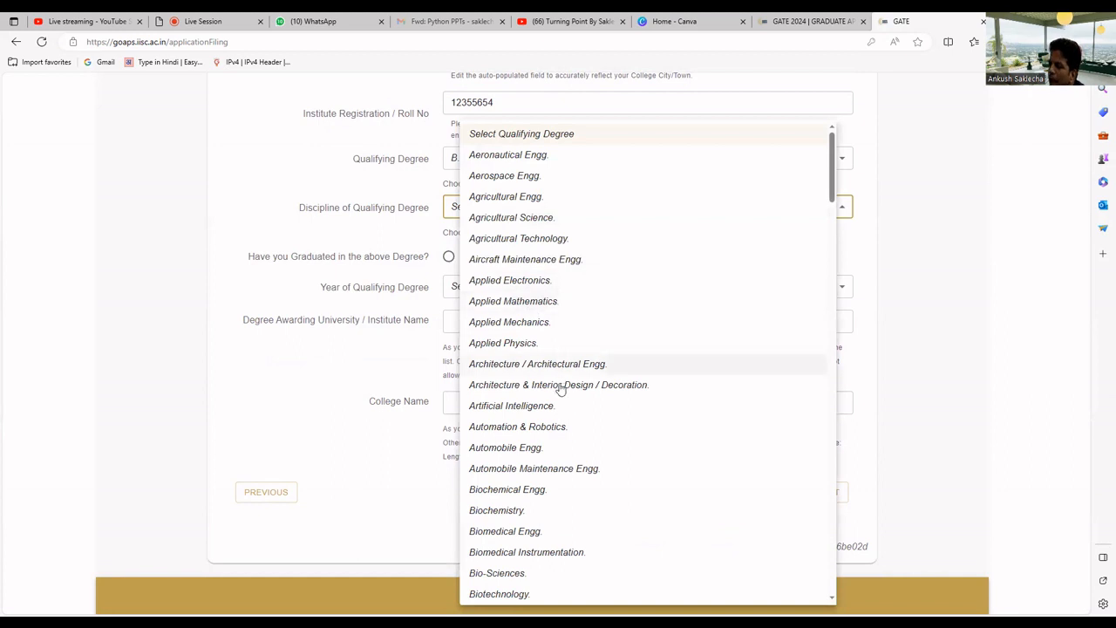
scroll(563, 393, down, 3)
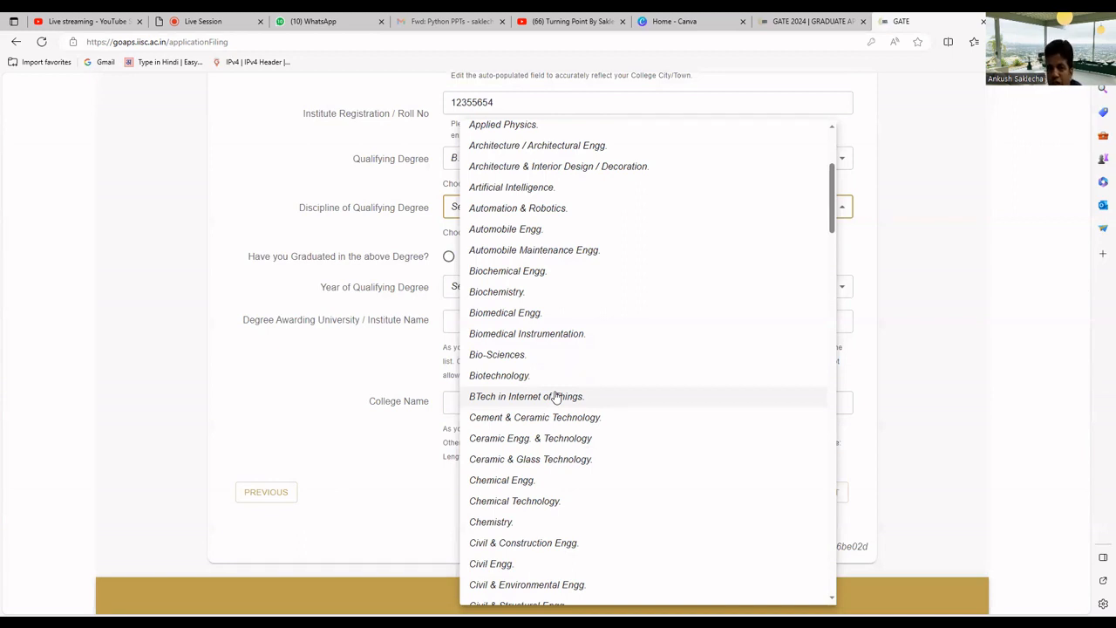
scroll(555, 396, down, 5)
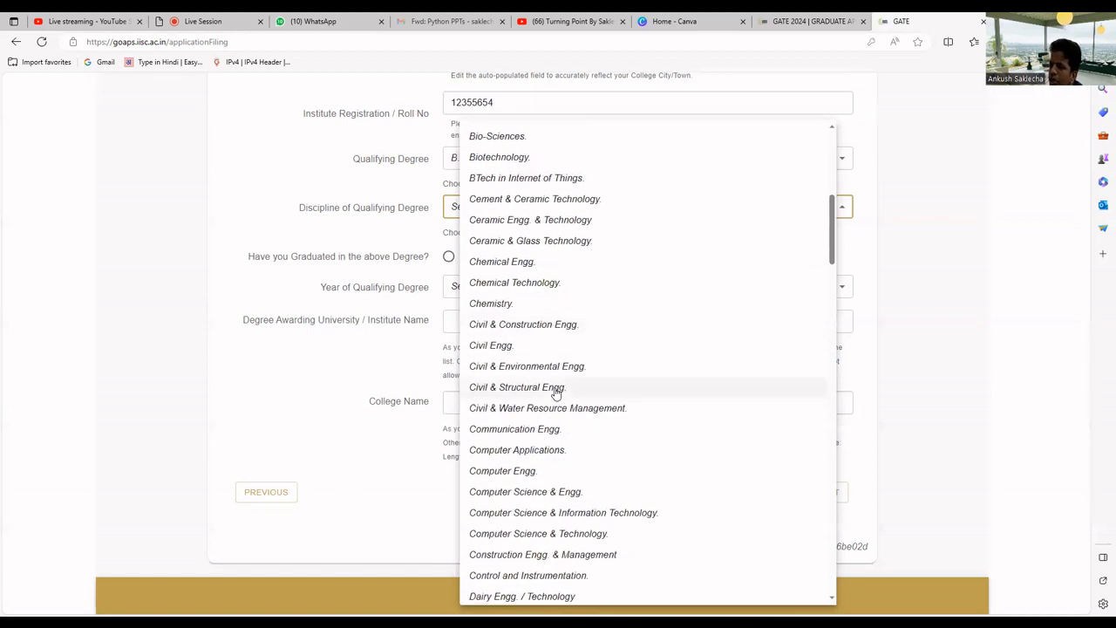
scroll(556, 396, down, 2)
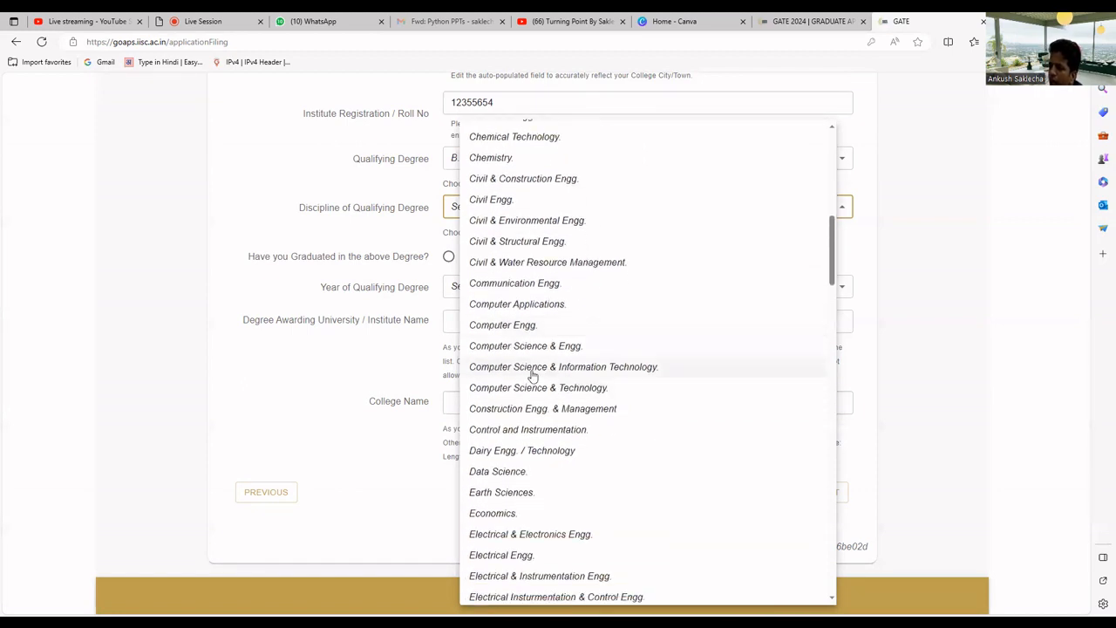
click(532, 375)
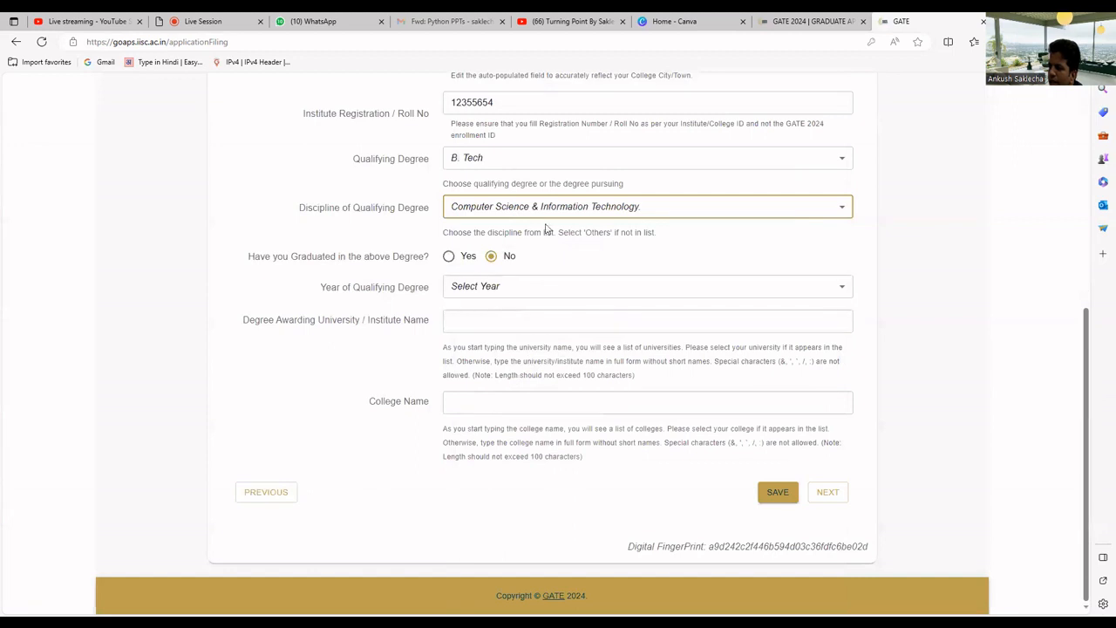
click(547, 214)
click(530, 341)
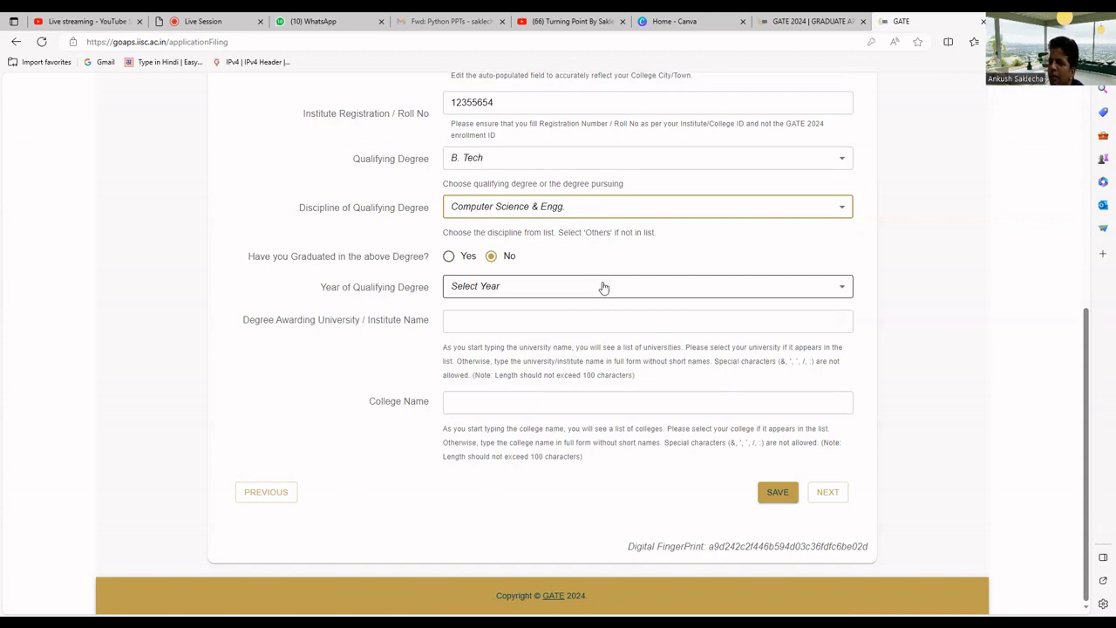
click(583, 296)
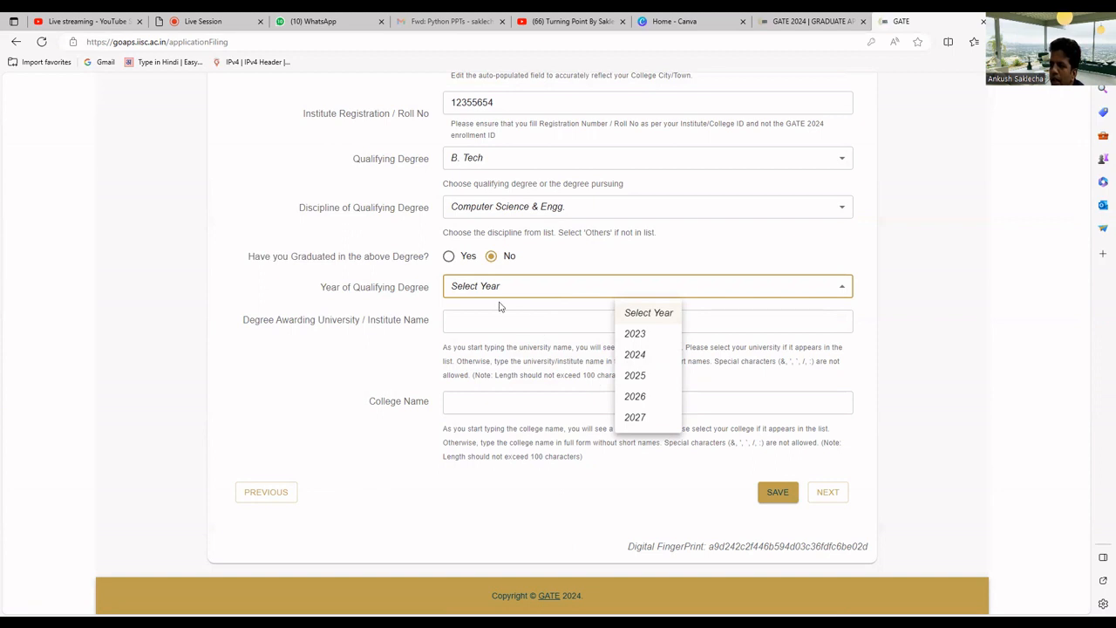
Mark the degree as already graduated, with 2010 as the qualifying year
click(447, 260)
click(448, 258)
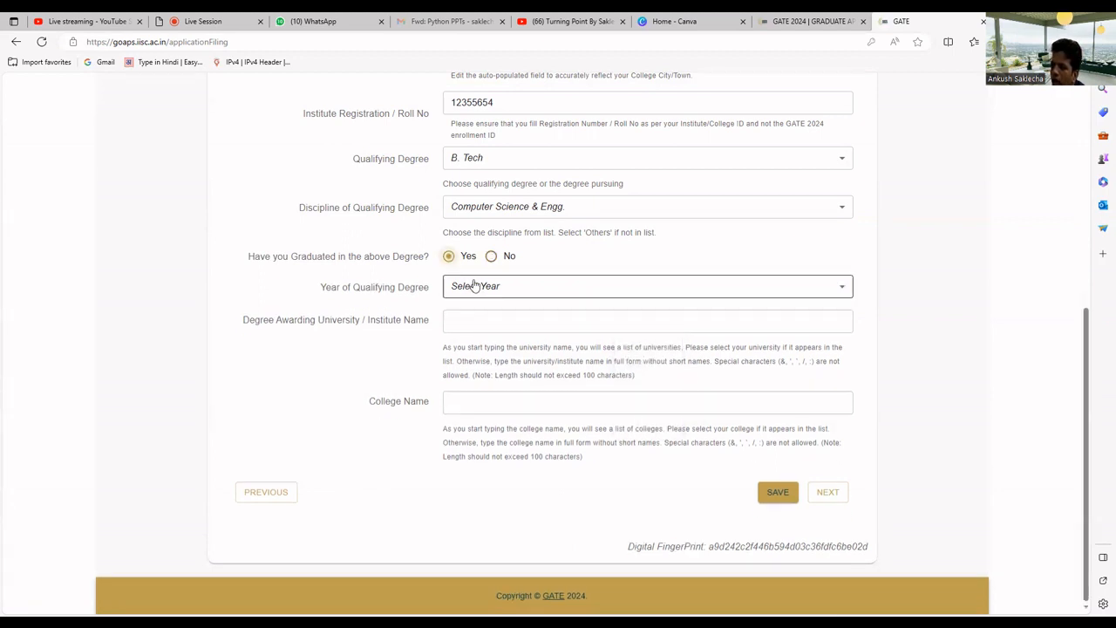
click(479, 288)
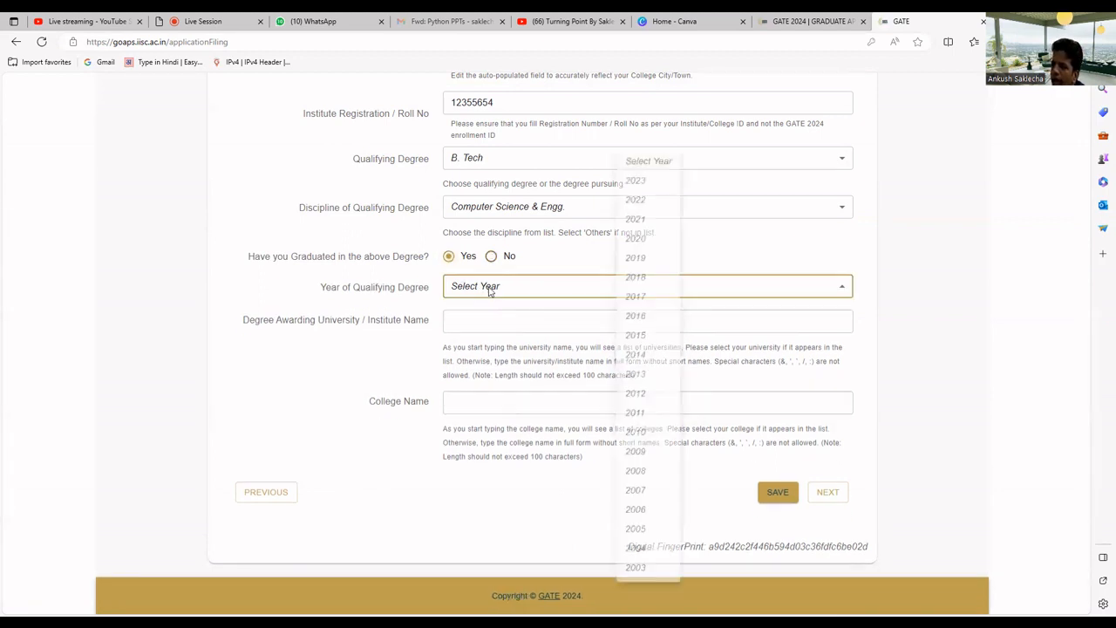
click(637, 443)
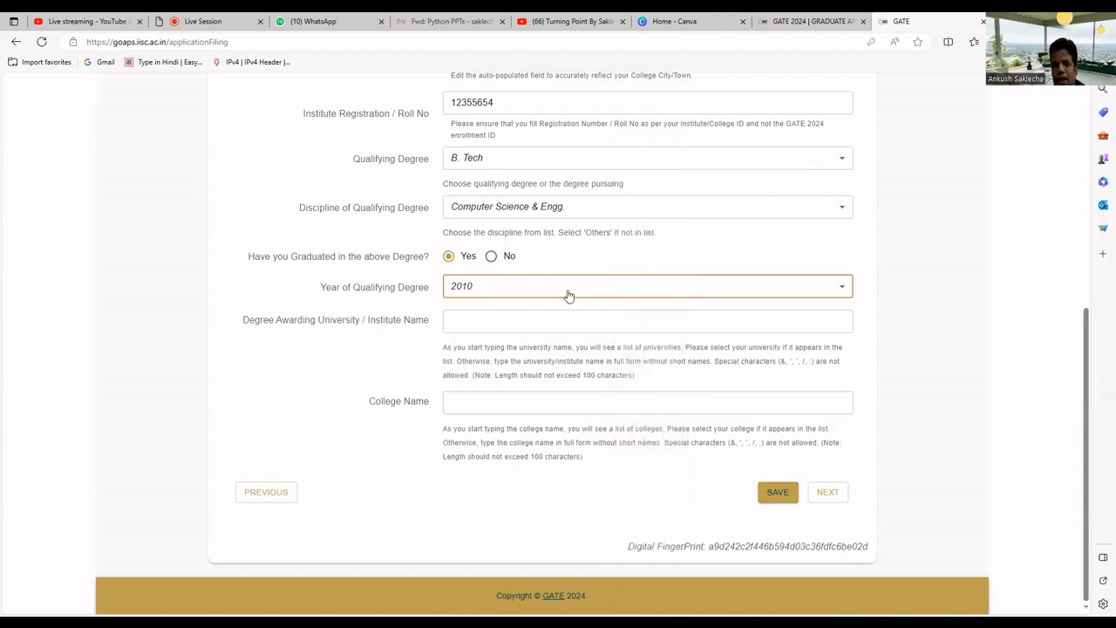
Choose INDIAN INSTITUTE OF TECHNOLOGY INDORE as both university and college, then save
click(527, 322)
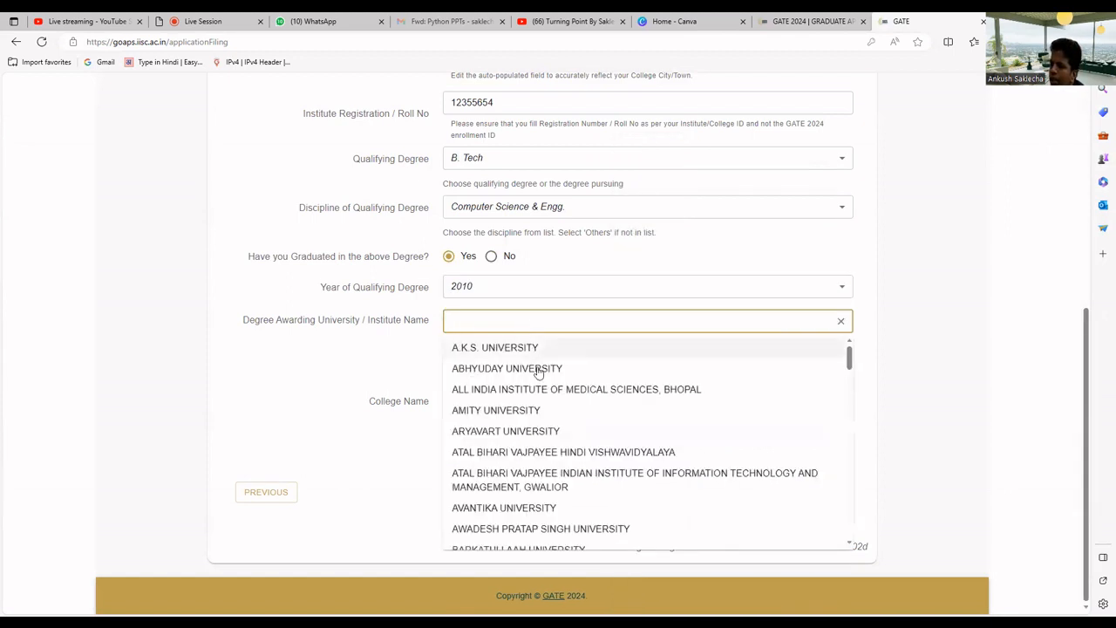
scroll(543, 398, down, 2)
scroll(548, 435, down, 7)
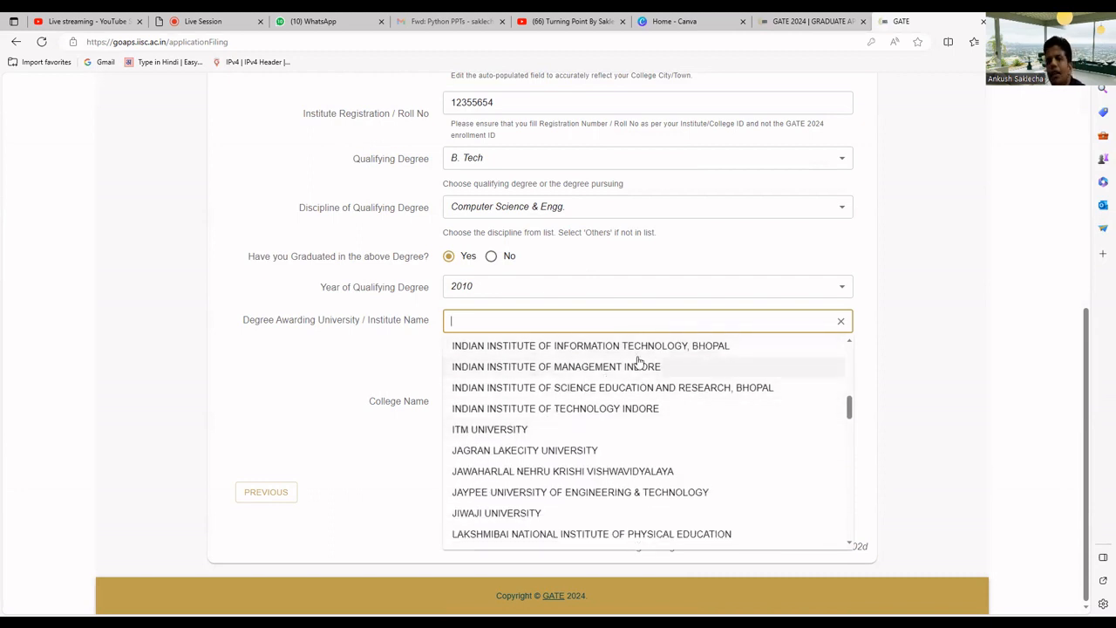
click(653, 409)
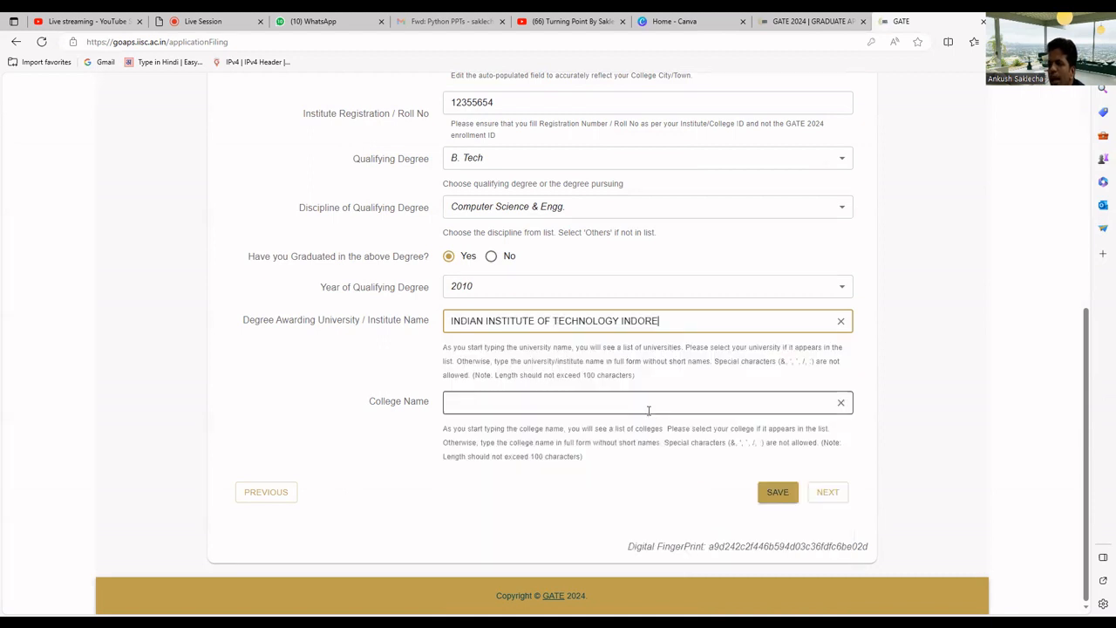
click(564, 404)
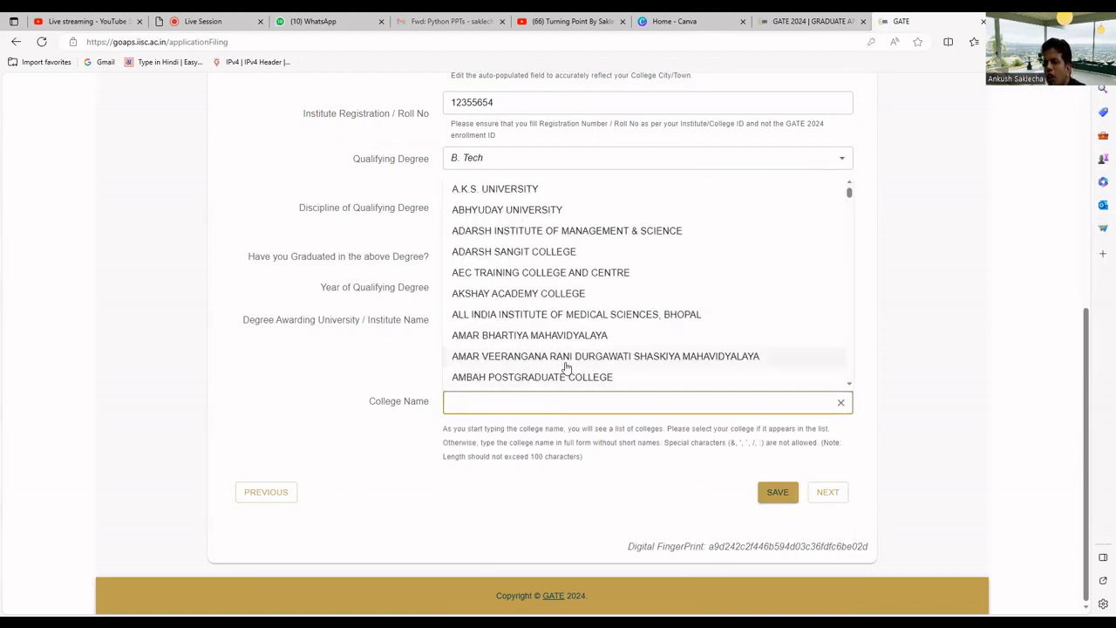
scroll(548, 291, down, 5)
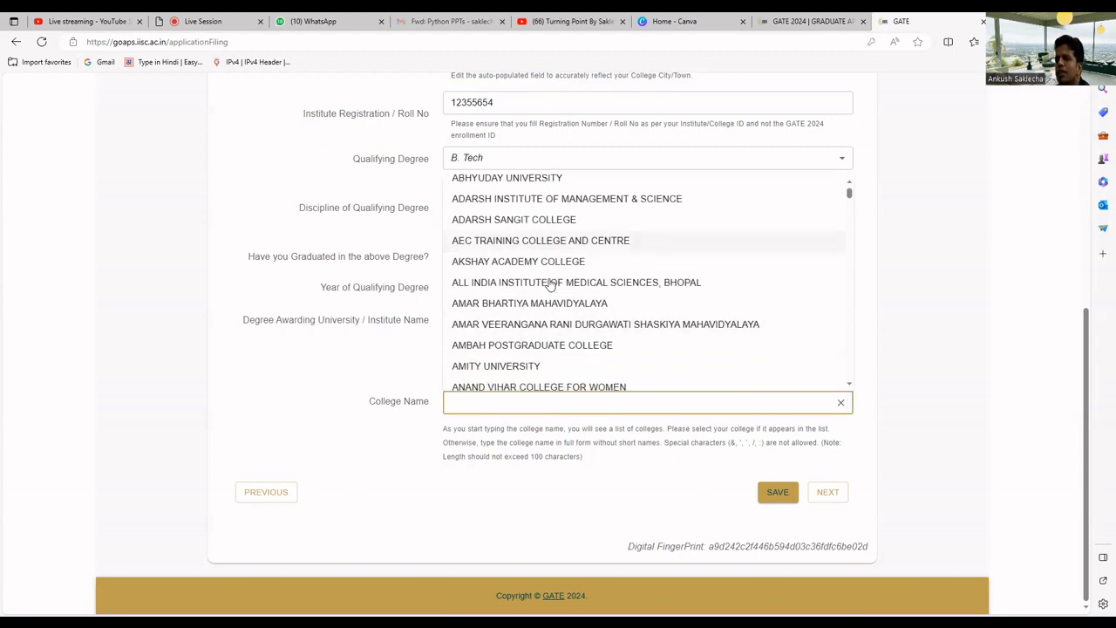
text(IN)
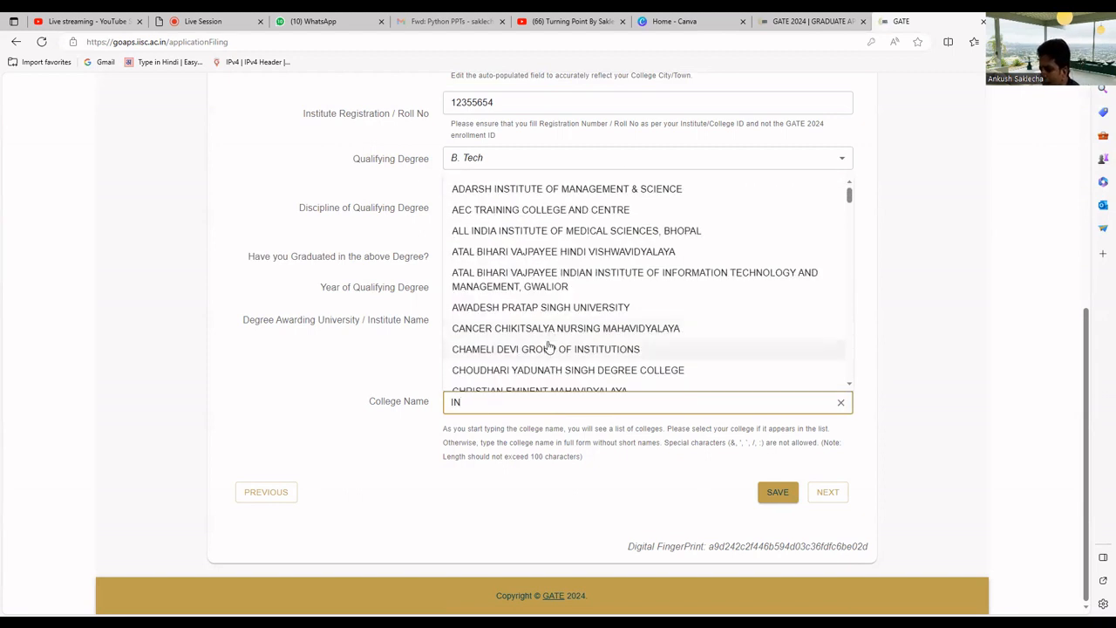
text(DO)
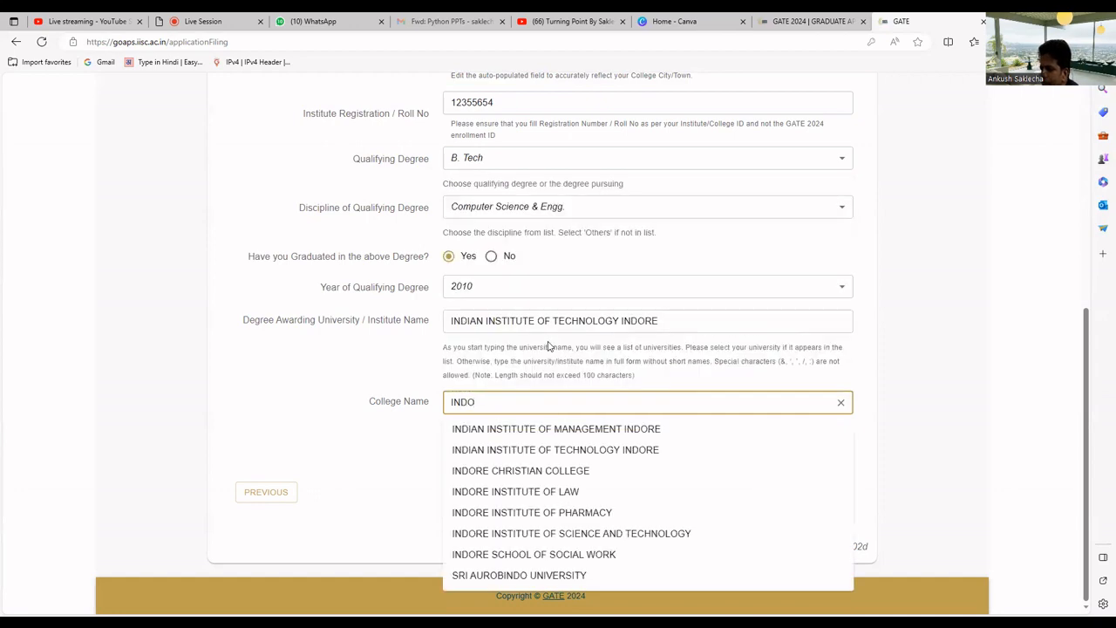
click(578, 450)
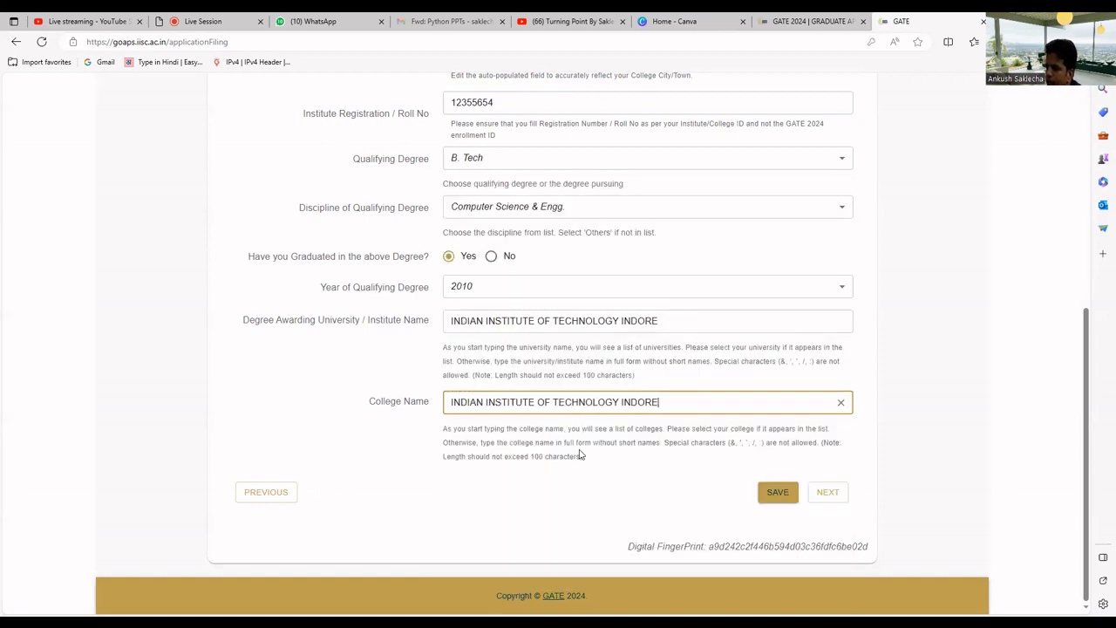
click(777, 492)
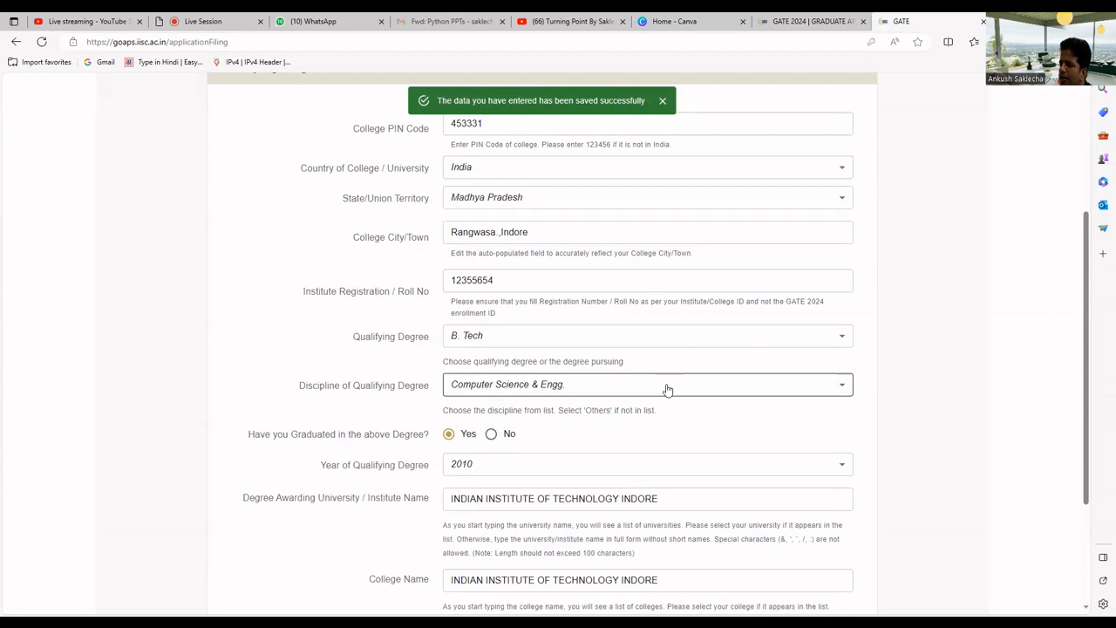
scroll(667, 389, down, 3)
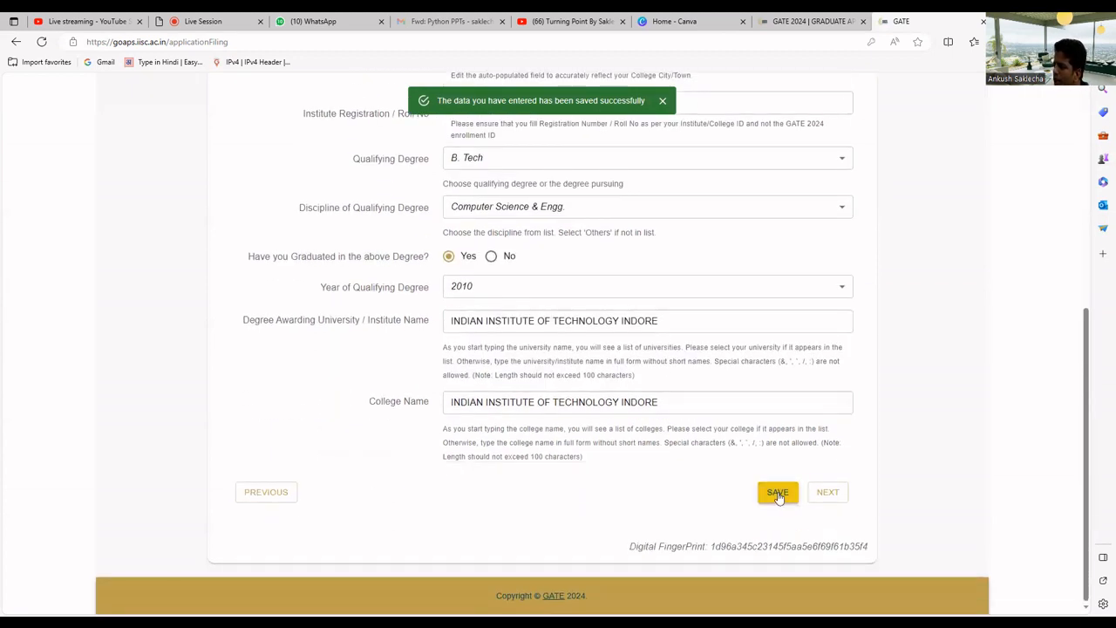
On the document uploads page, upload a cropped colour photograph from the Downloads folder
click(825, 492)
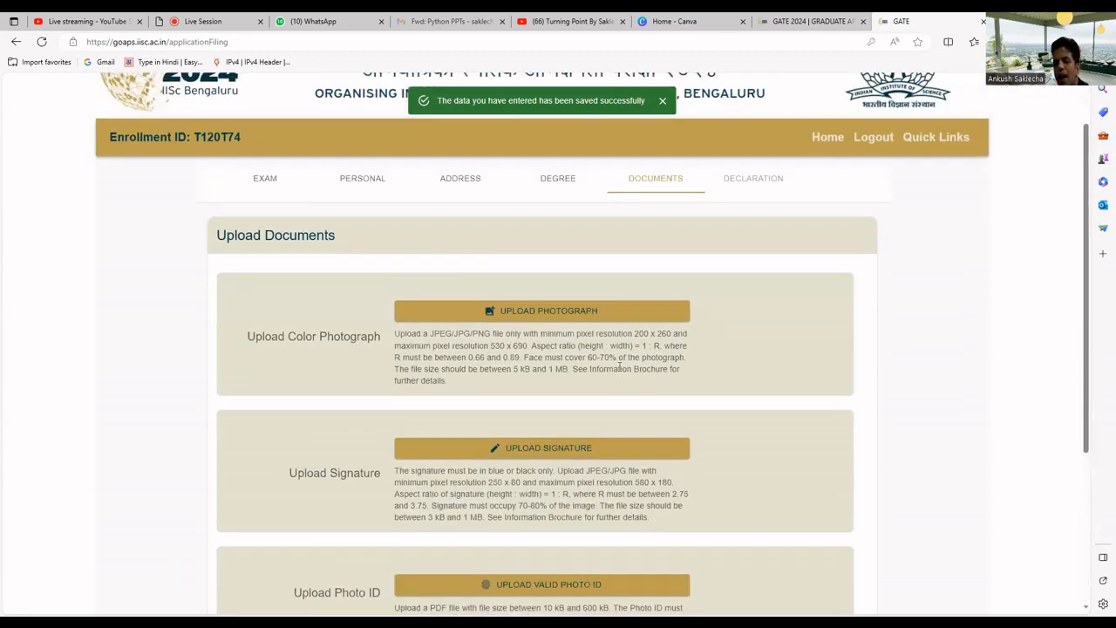
click(587, 309)
click(256, 394)
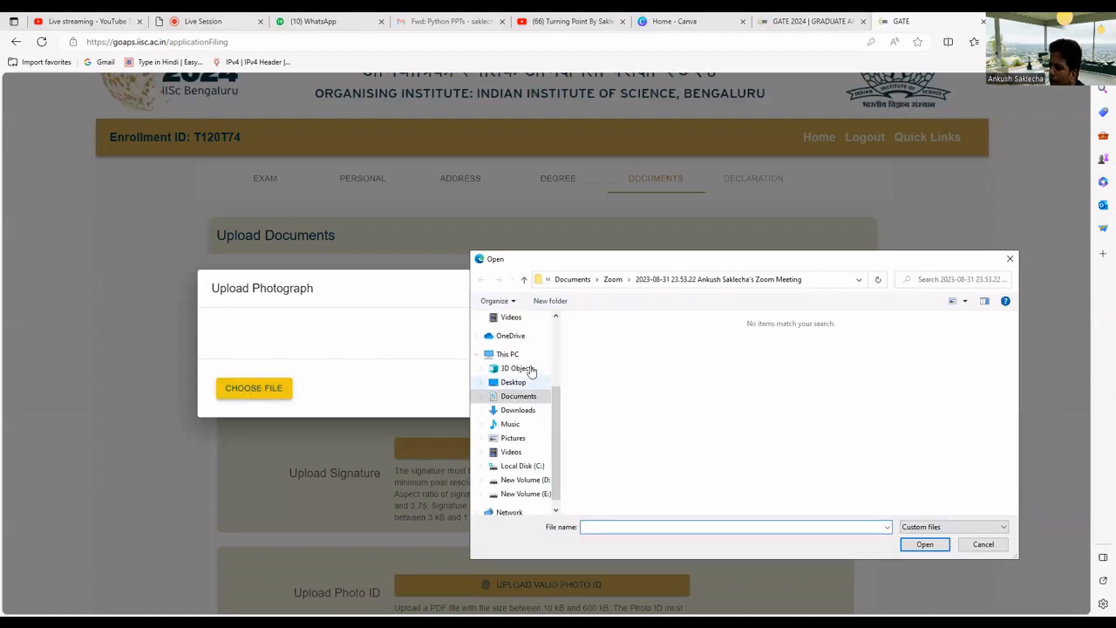
click(517, 410)
click(663, 449)
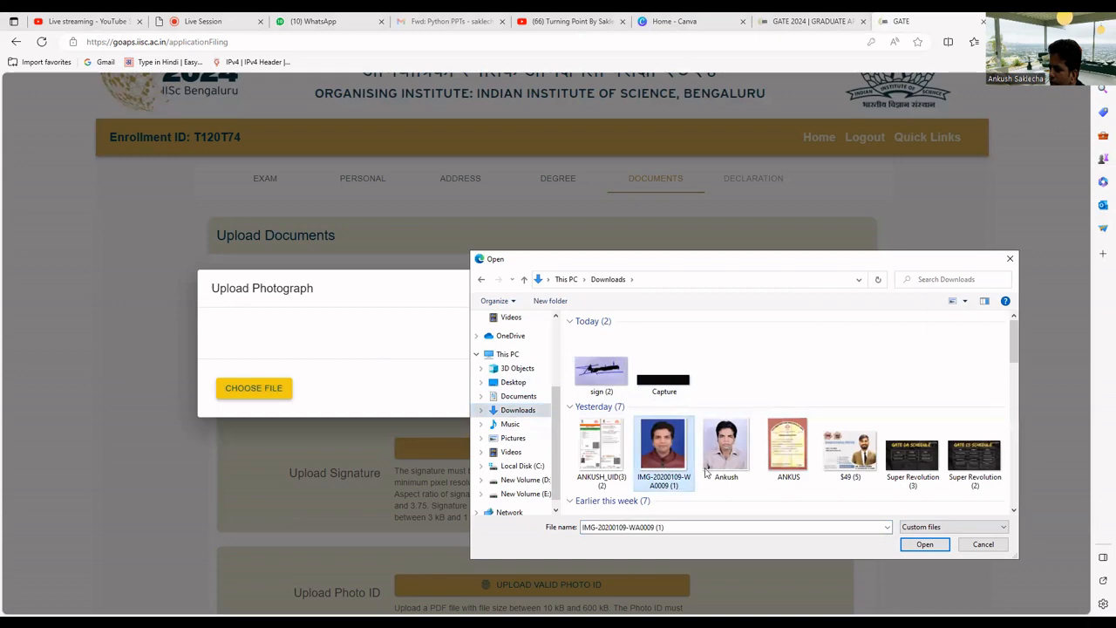
click(920, 544)
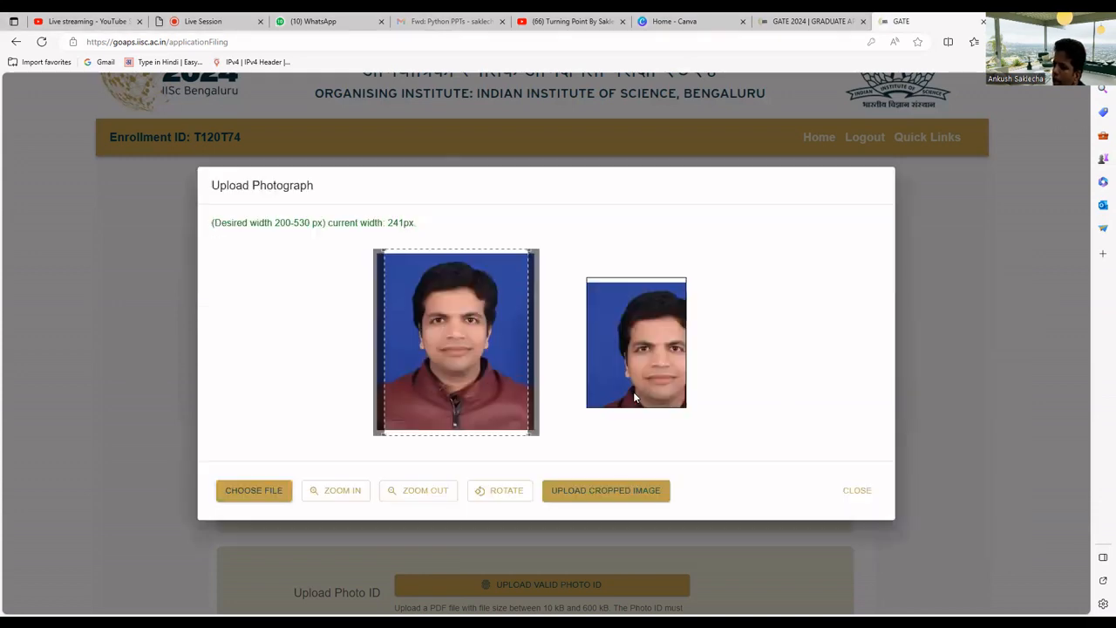
drag(213, 222, 326, 223)
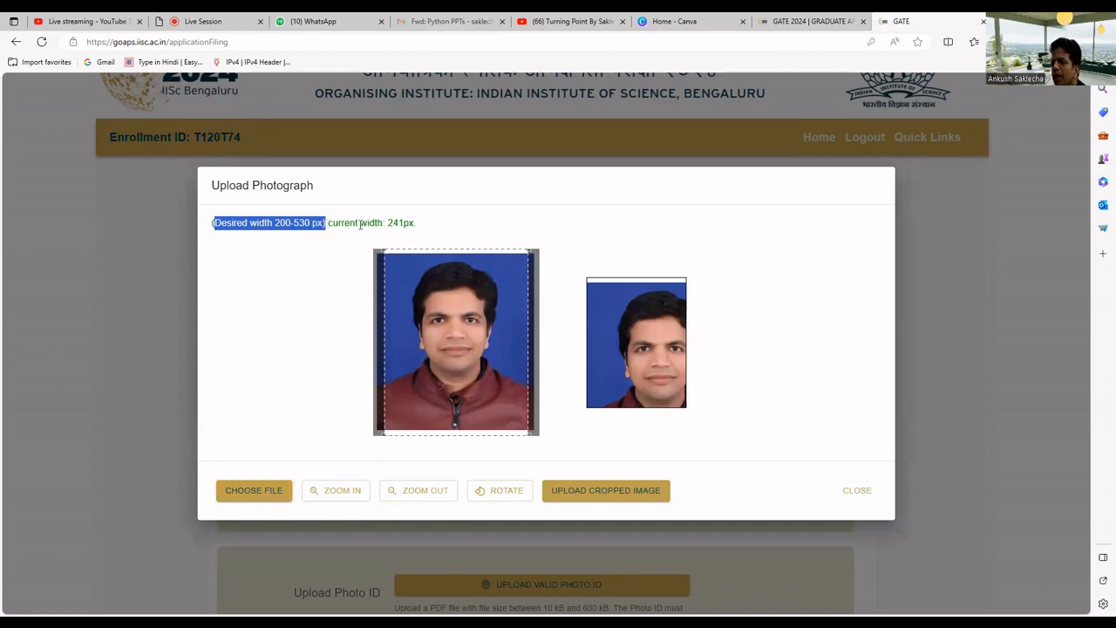
drag(327, 224, 416, 223)
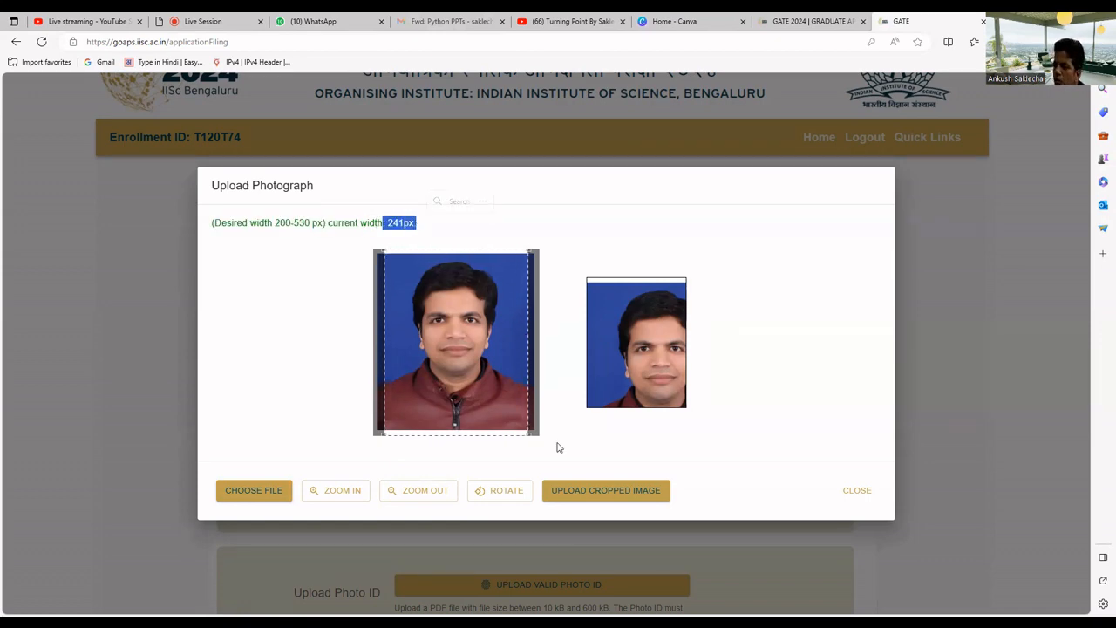
click(597, 490)
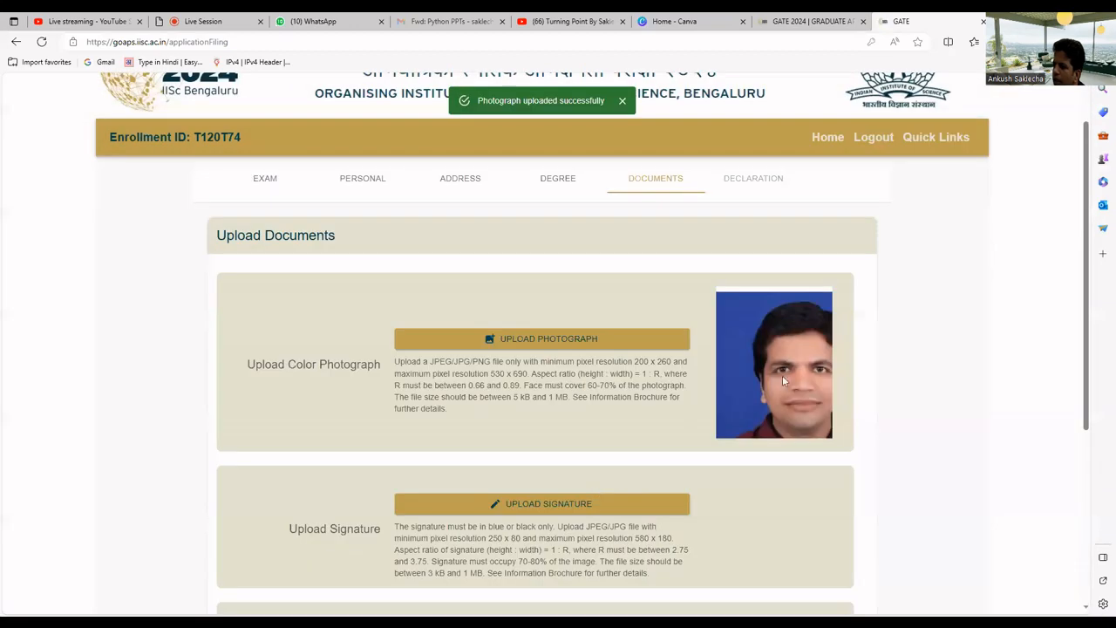
Re-crop the photograph more widely and upload it again
click(566, 338)
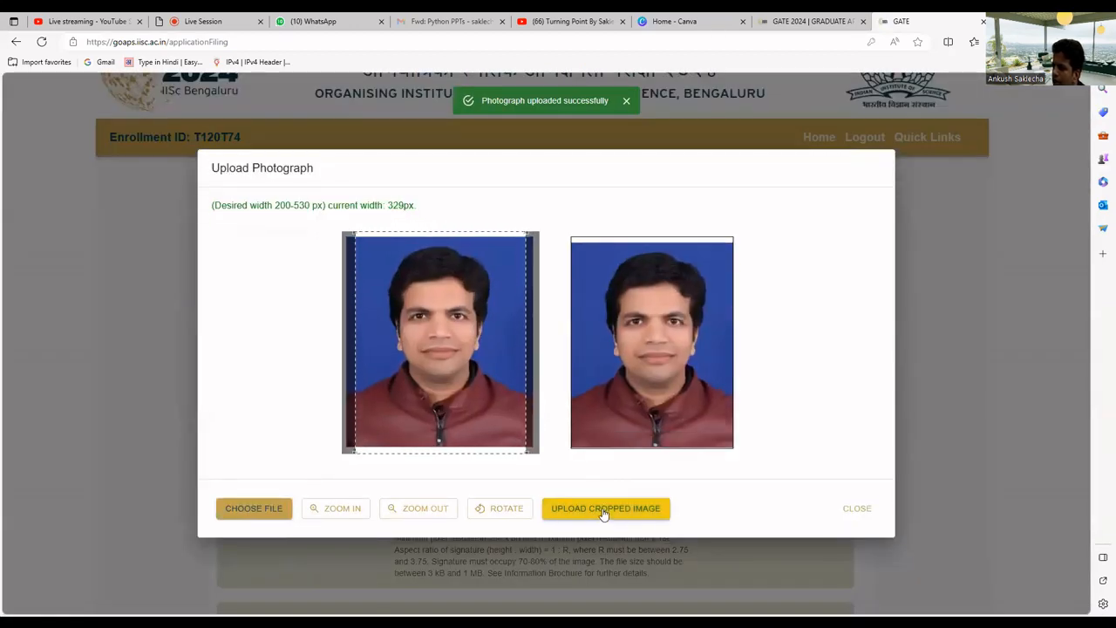
click(605, 512)
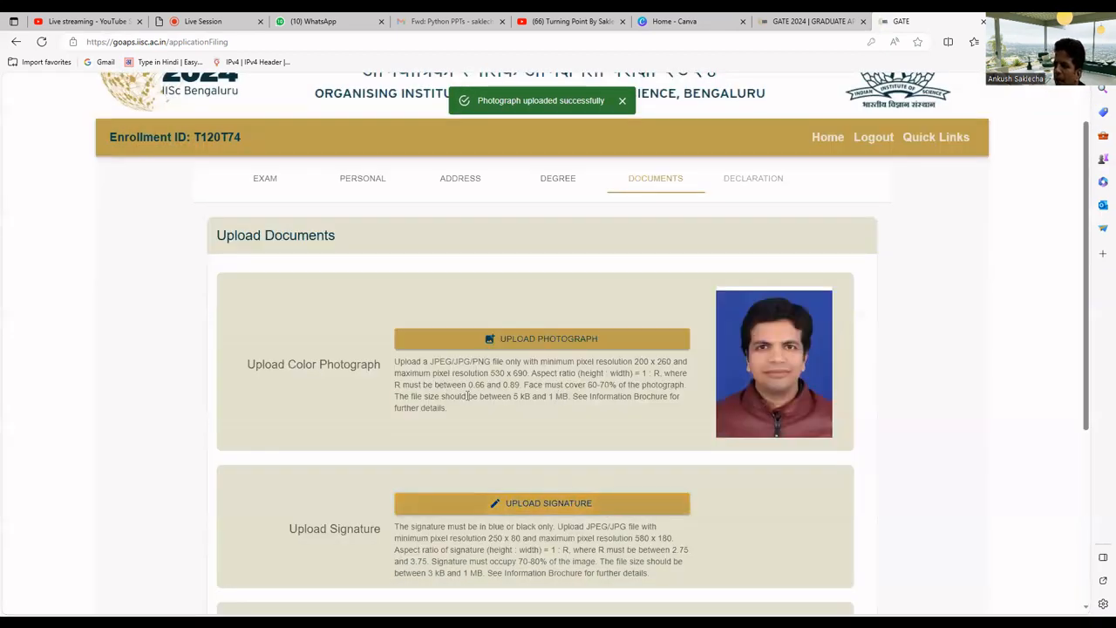
drag(395, 365, 460, 418)
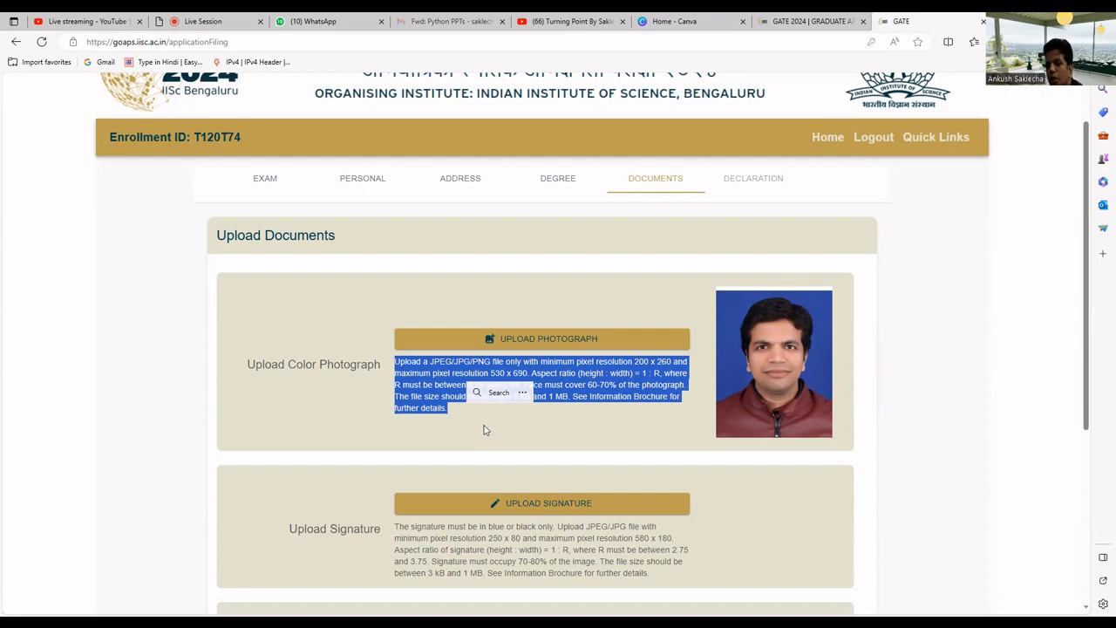
scroll(487, 428, down, 1)
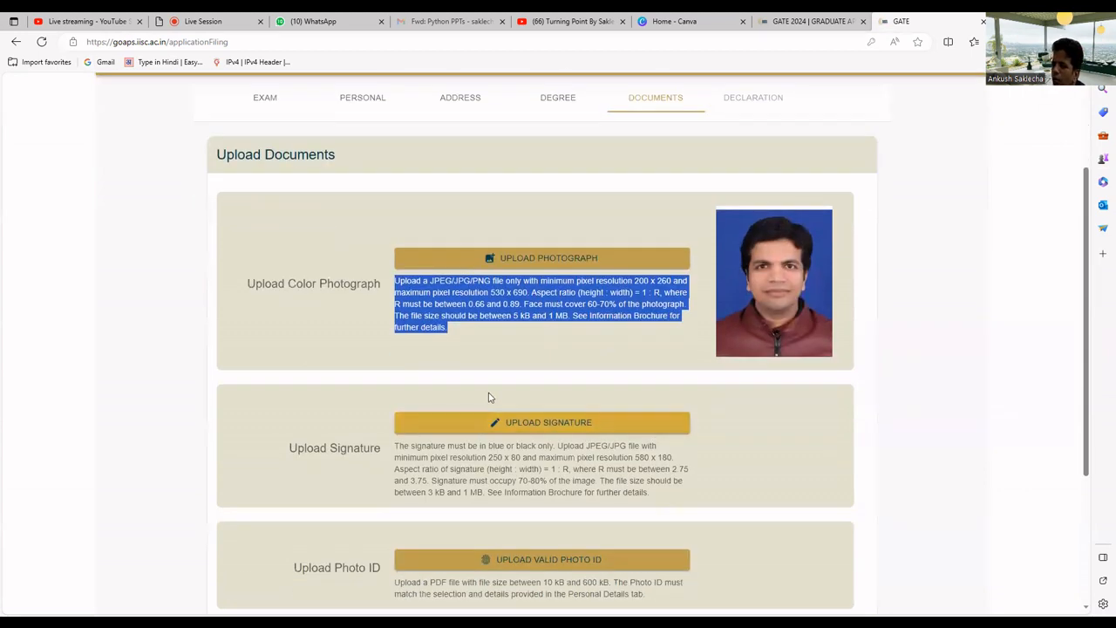
Upload the sign (2) image as the signature after positioning its crop box
click(548, 426)
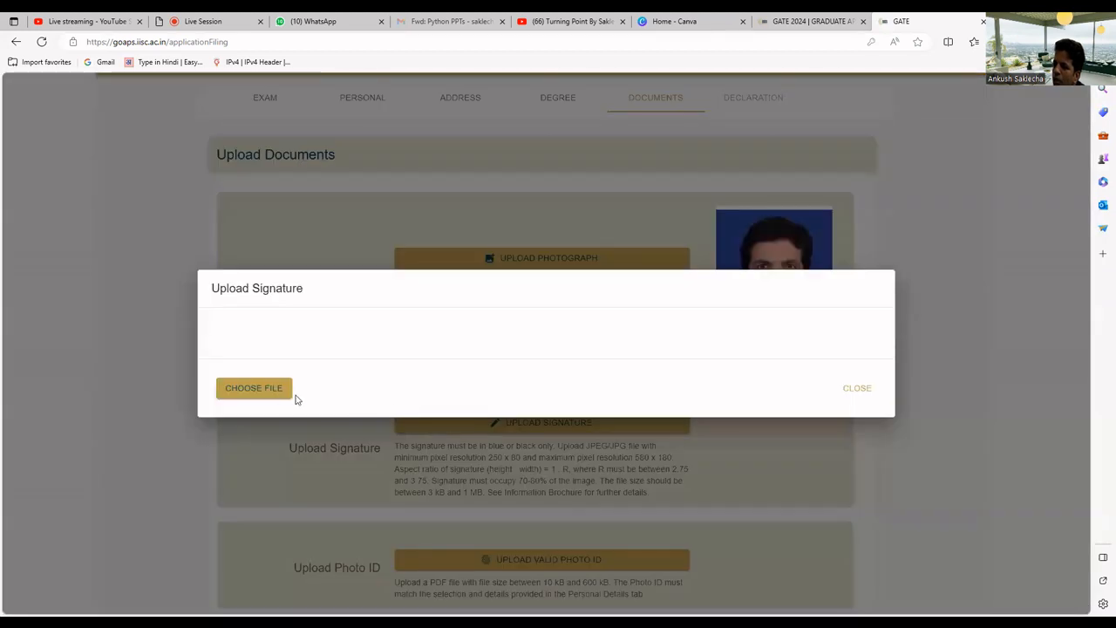
click(602, 364)
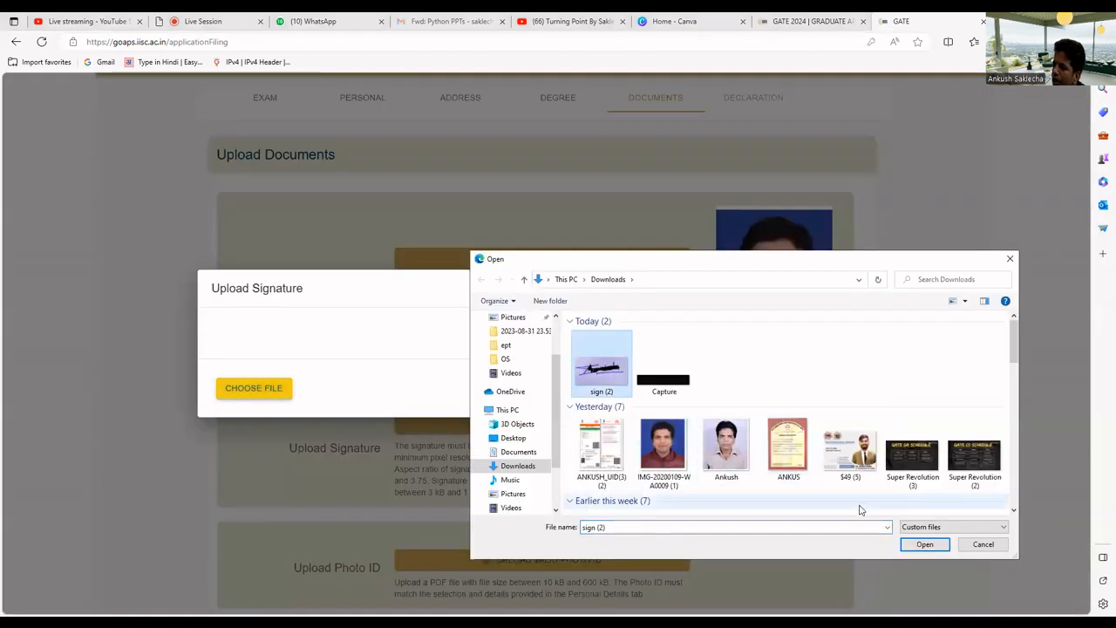
click(912, 547)
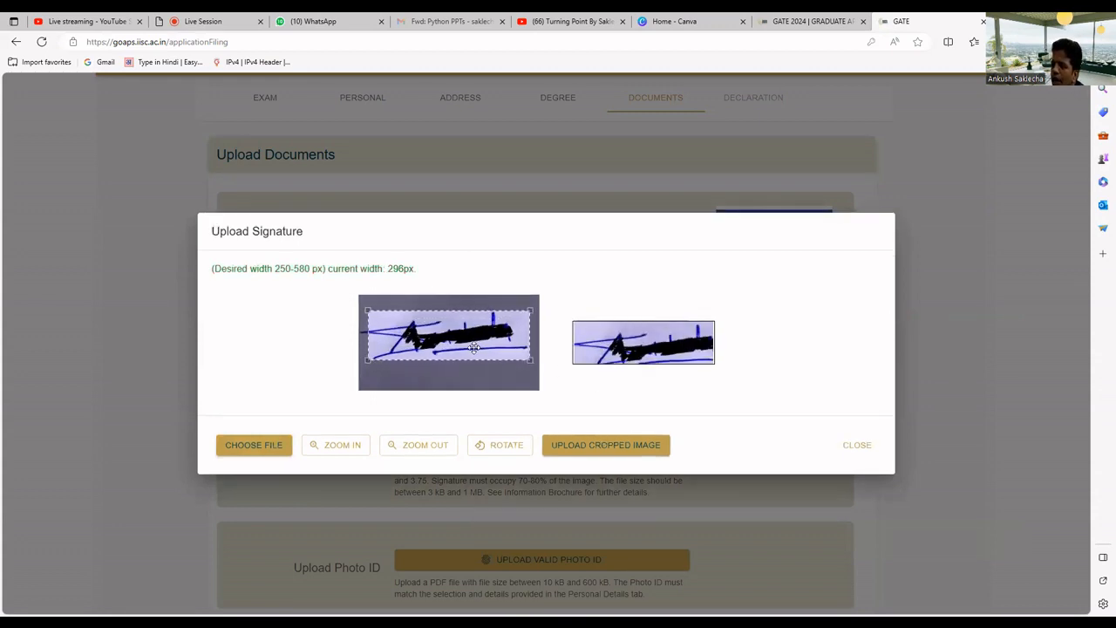
mouse_move(473, 347)
mouse_down()
mouse_move(474, 358)
mouse_move(473, 347)
mouse_up()
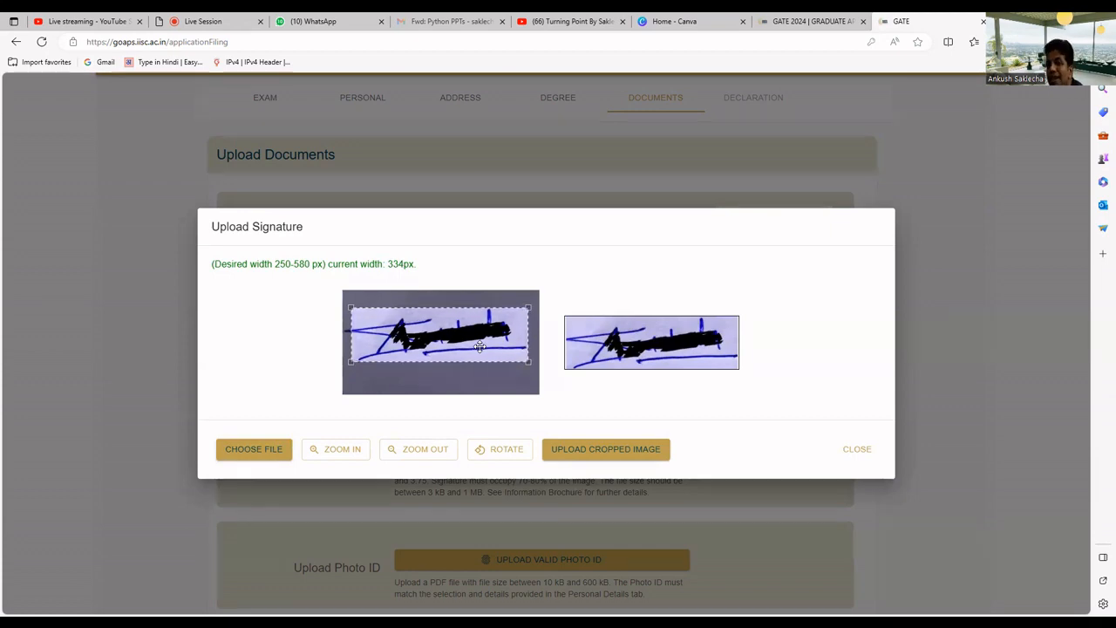
click(617, 450)
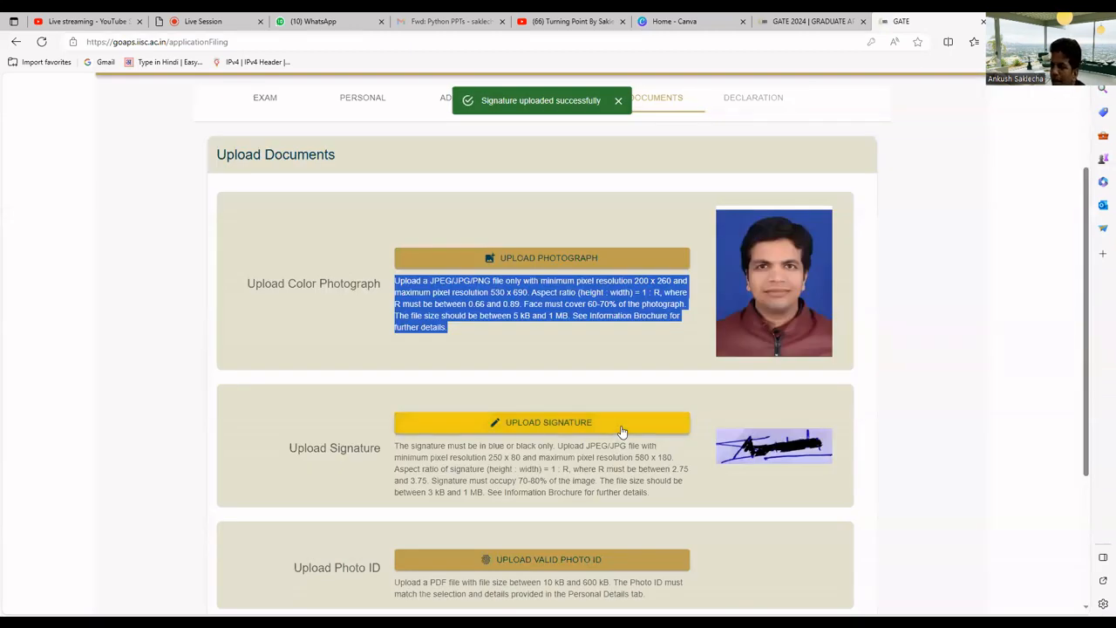
scroll(619, 429, down, 2)
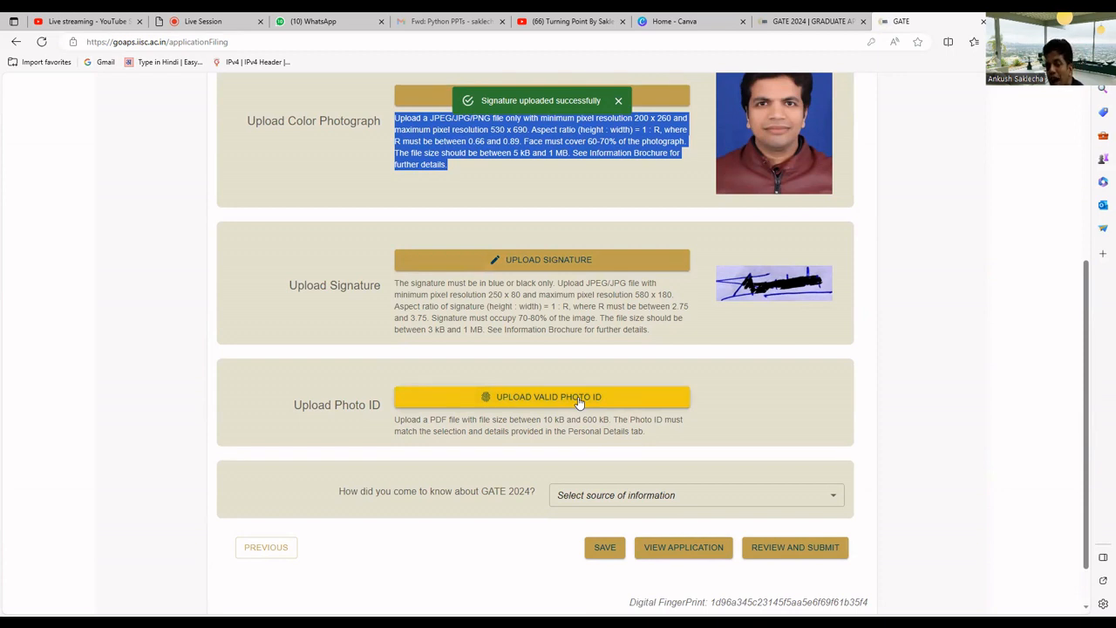
Upload the ID card PDF as the valid photo ID, replacing a wrongly chosen file
click(579, 401)
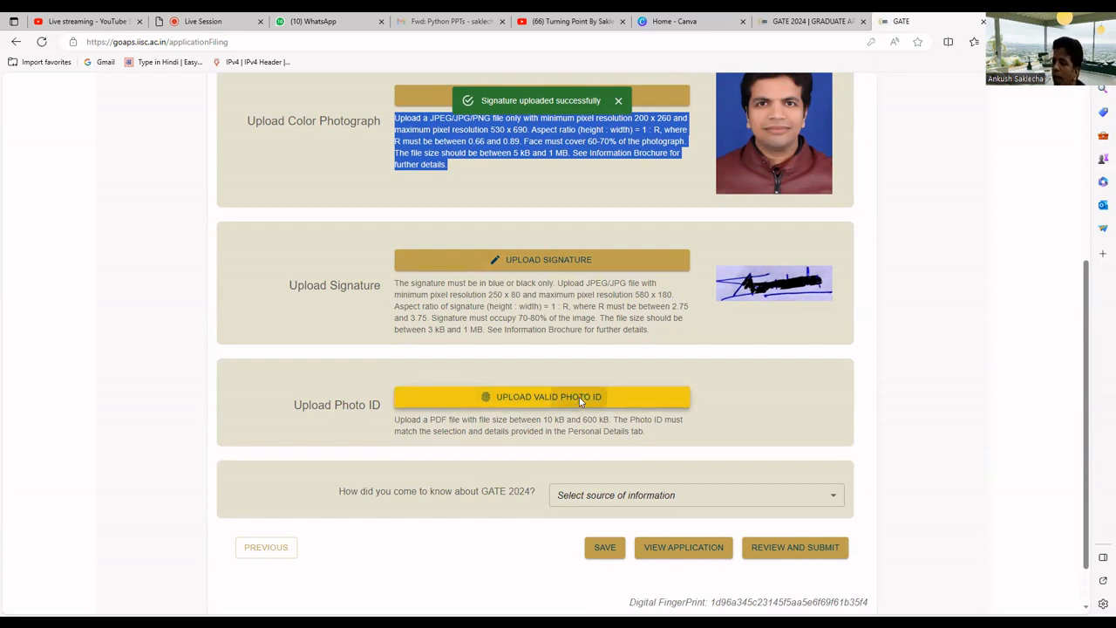
click(666, 371)
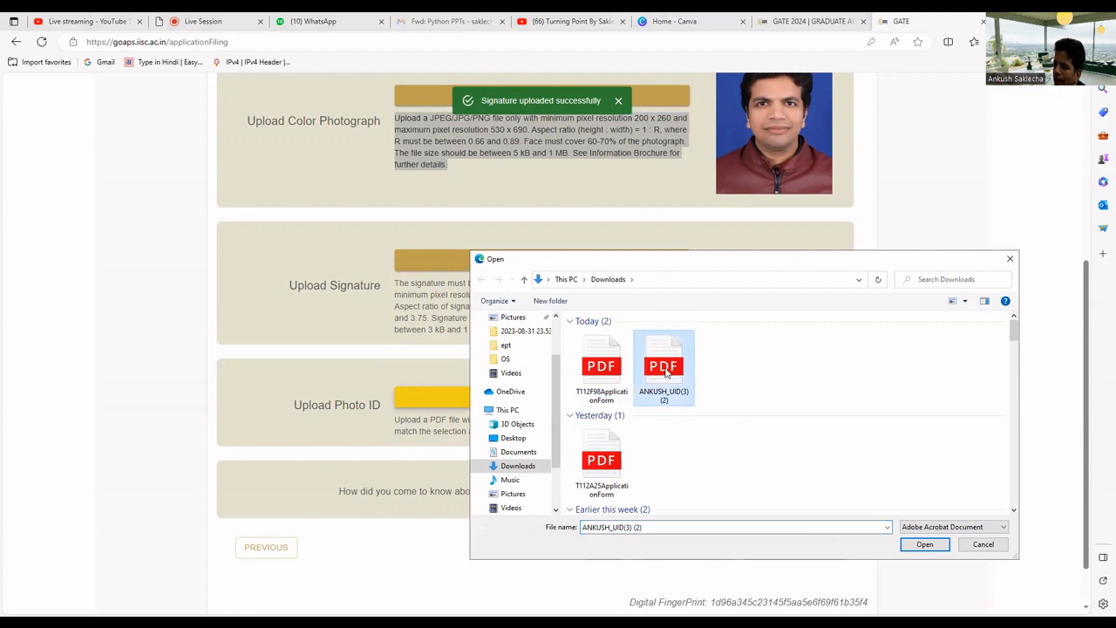
click(612, 379)
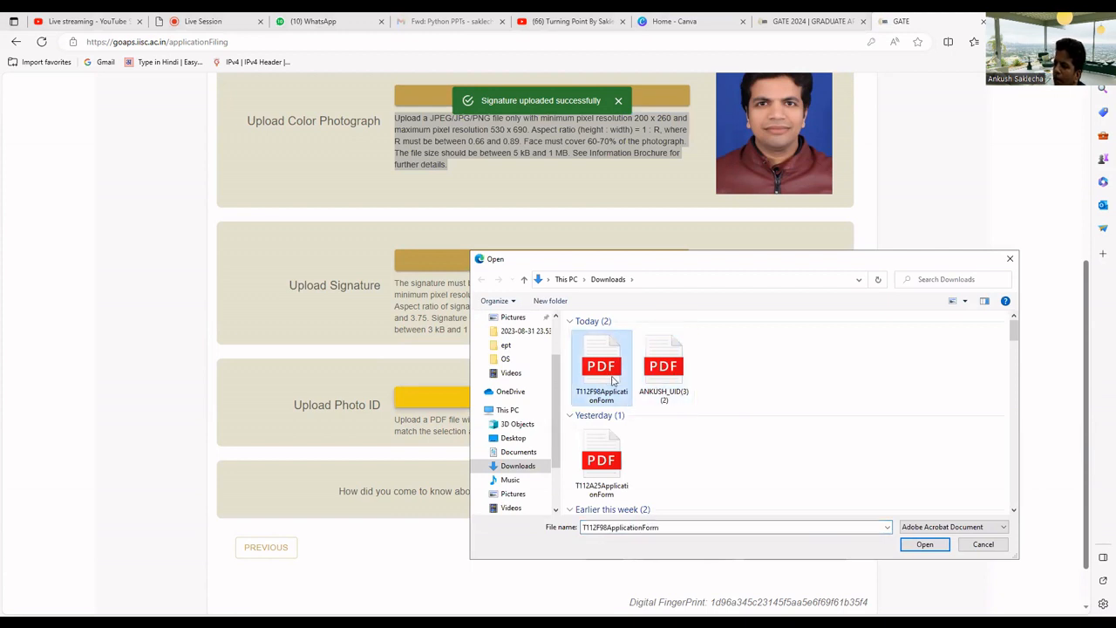
click(608, 462)
scroll(610, 445, down, 3)
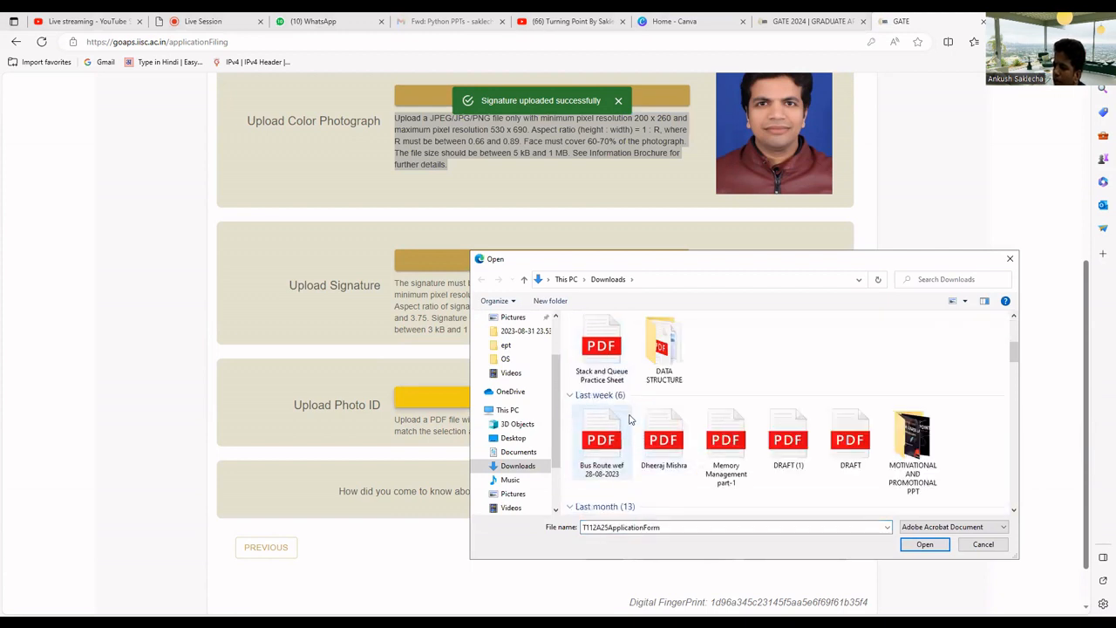
click(611, 439)
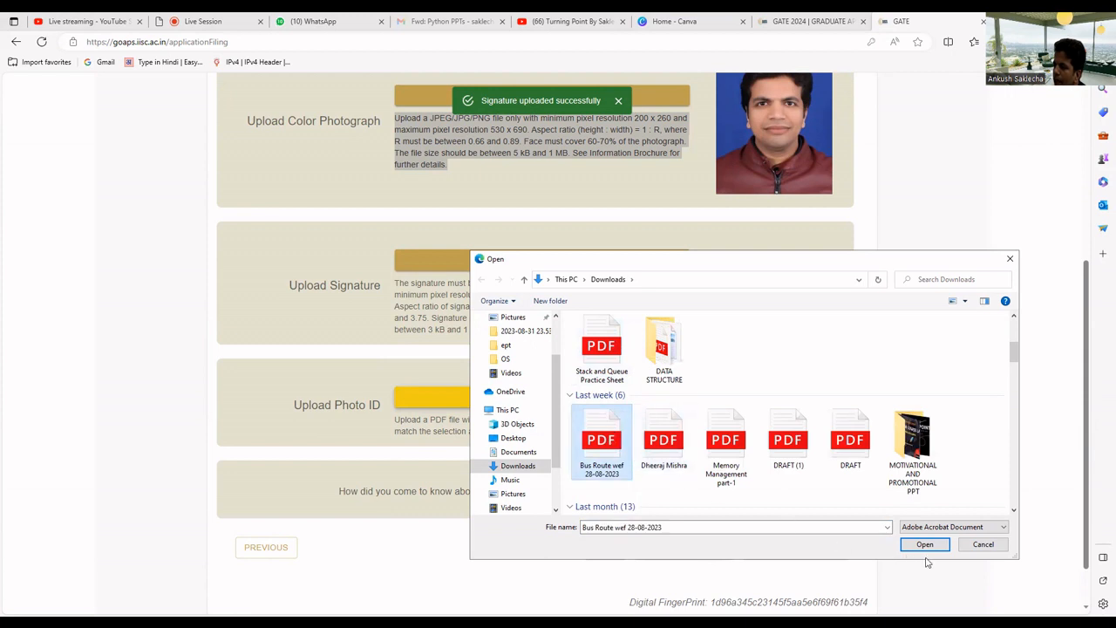
double_click(627, 425)
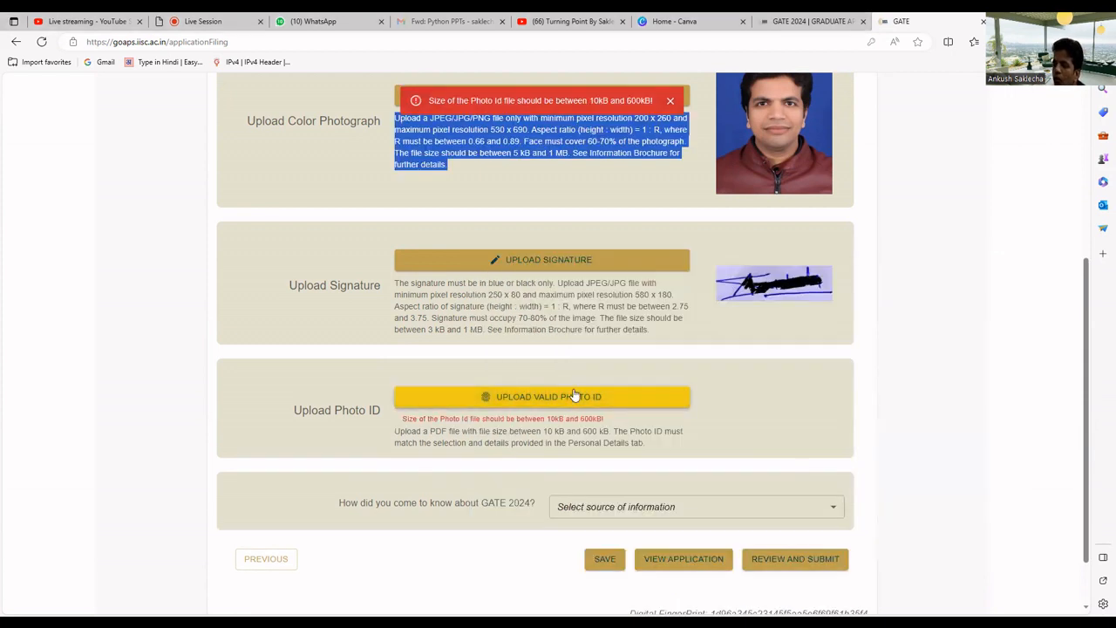
drag(543, 430, 598, 432)
click(587, 401)
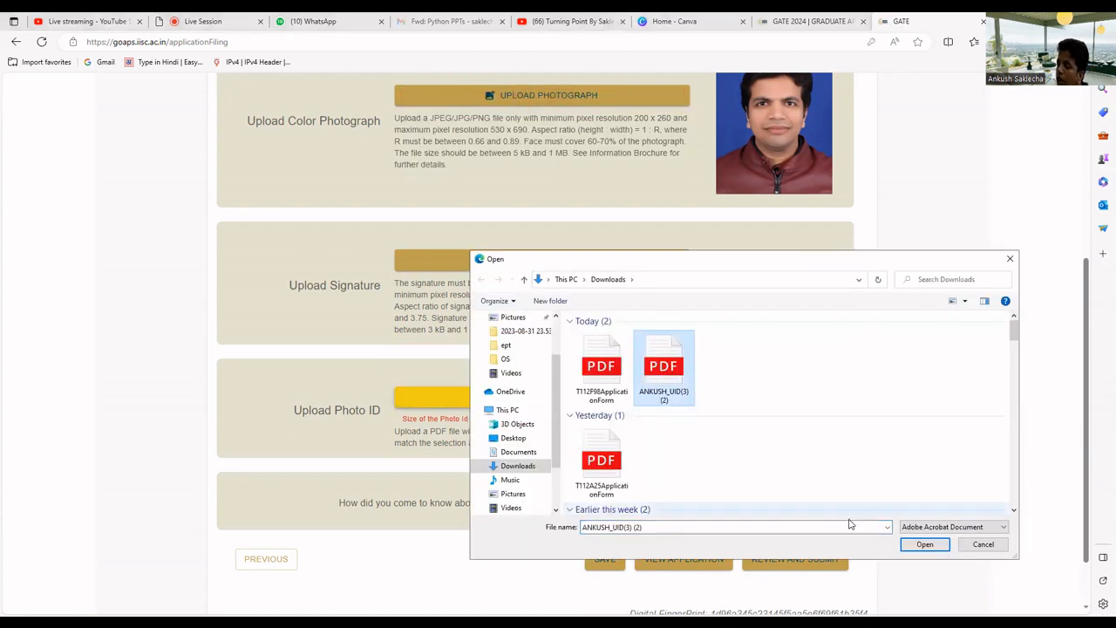
click(925, 544)
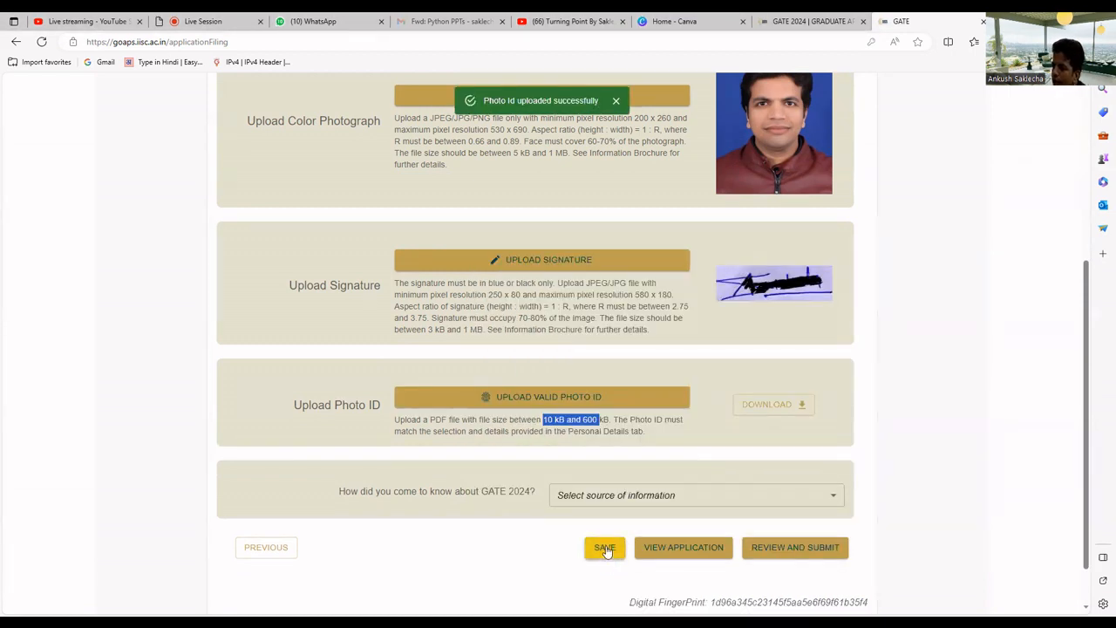
Set the GATE 2024 information source to GATE 2024 Poster and save the documents page
click(622, 499)
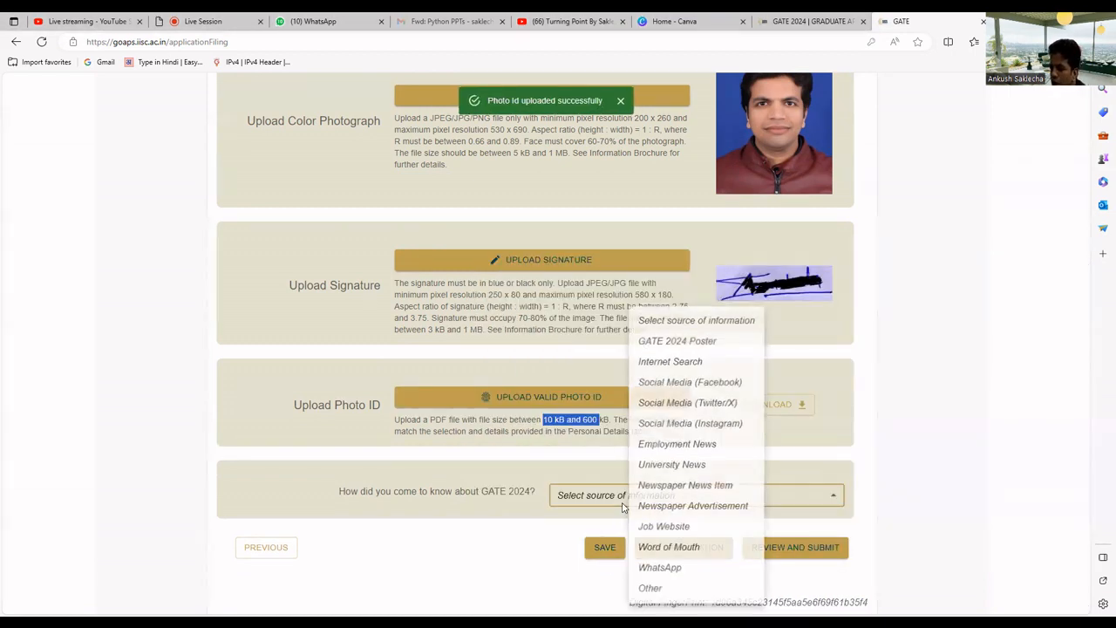
click(656, 344)
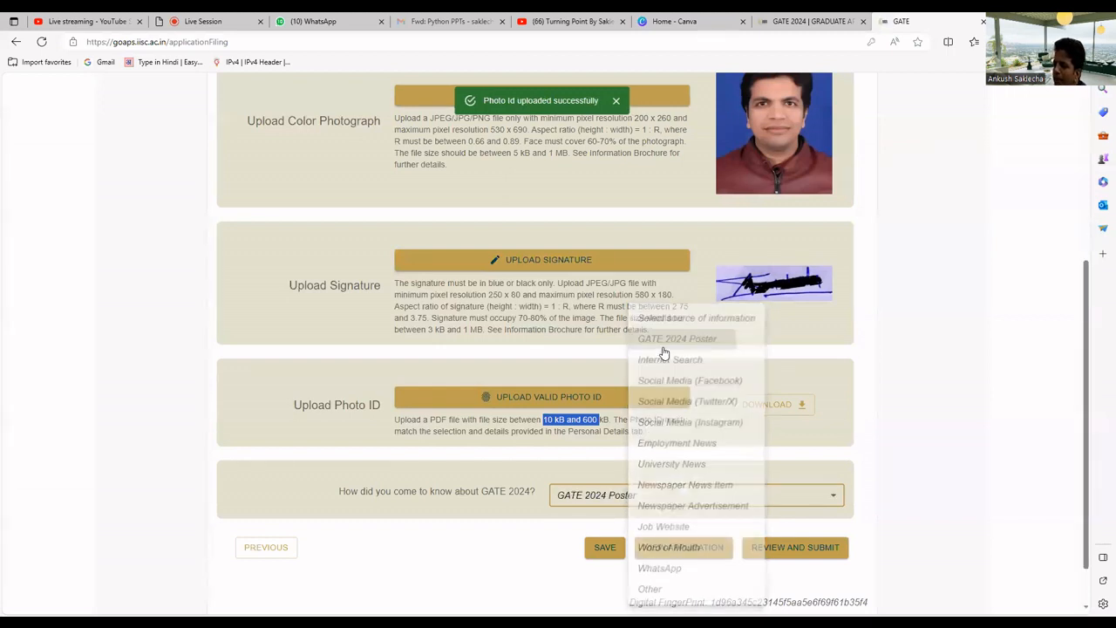
click(607, 547)
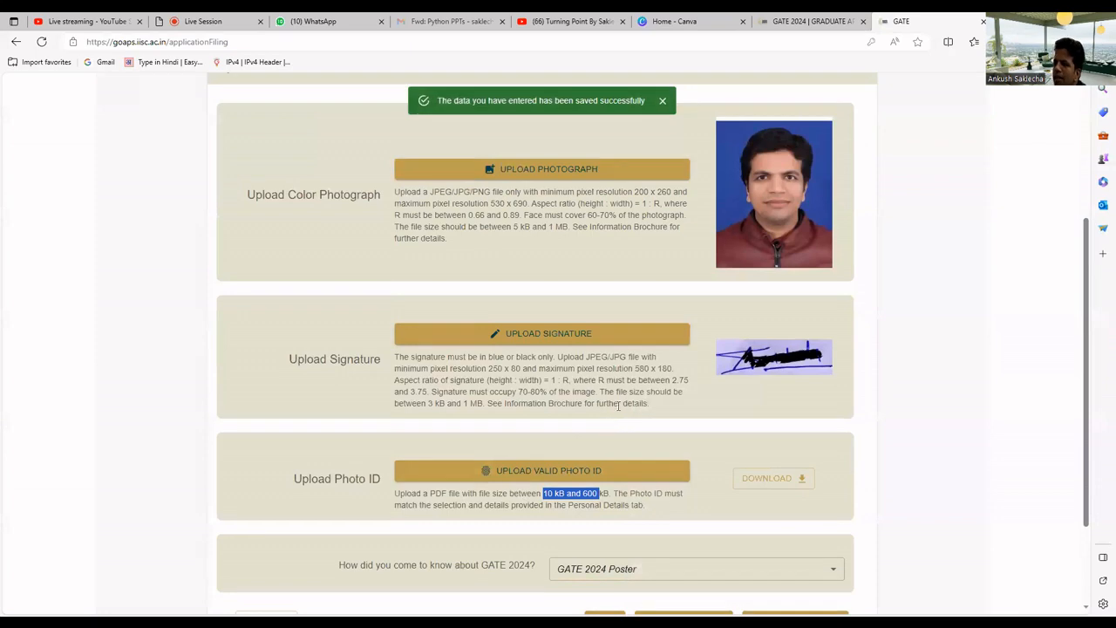
scroll(637, 413, down, 2)
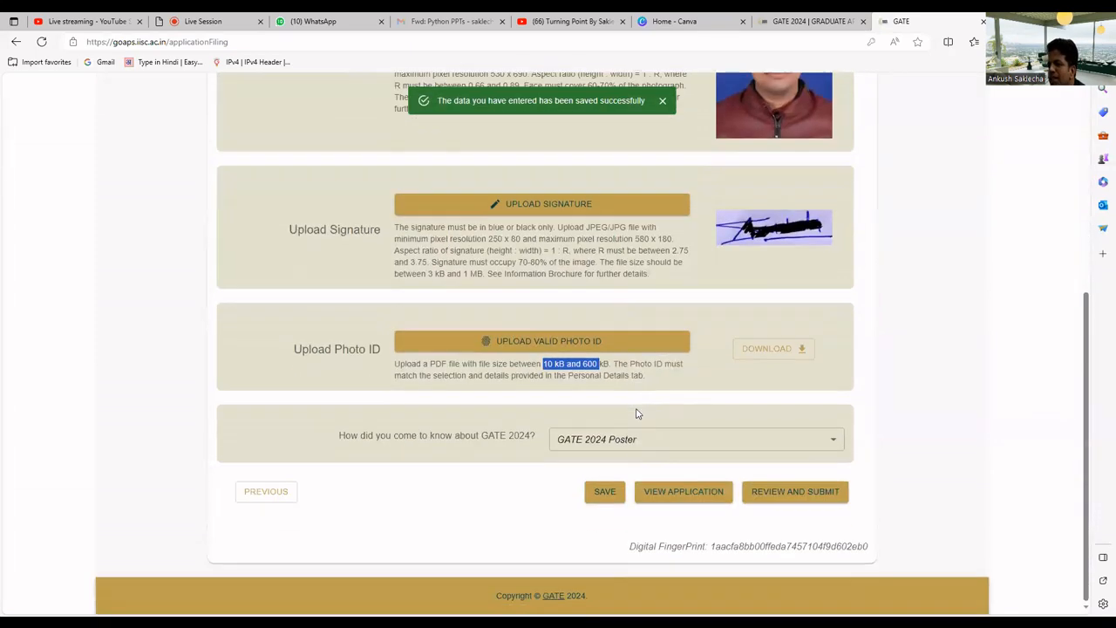
Review the full application to the bottom, then reopen it for editing at Exam Details
click(665, 493)
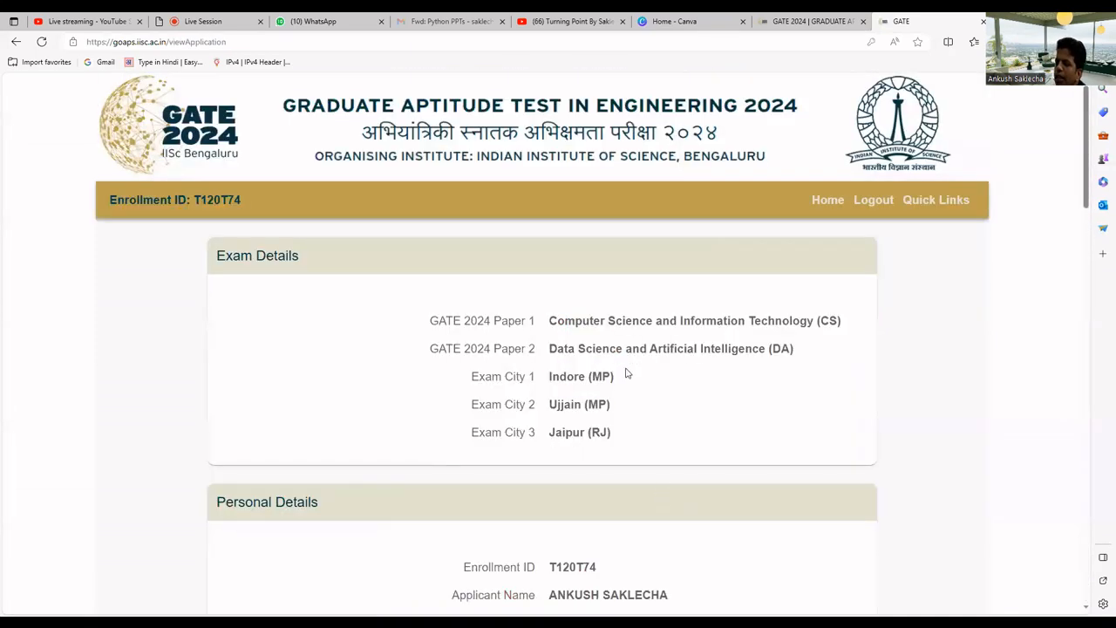
scroll(624, 366, down, 3)
scroll(624, 364, down, 3)
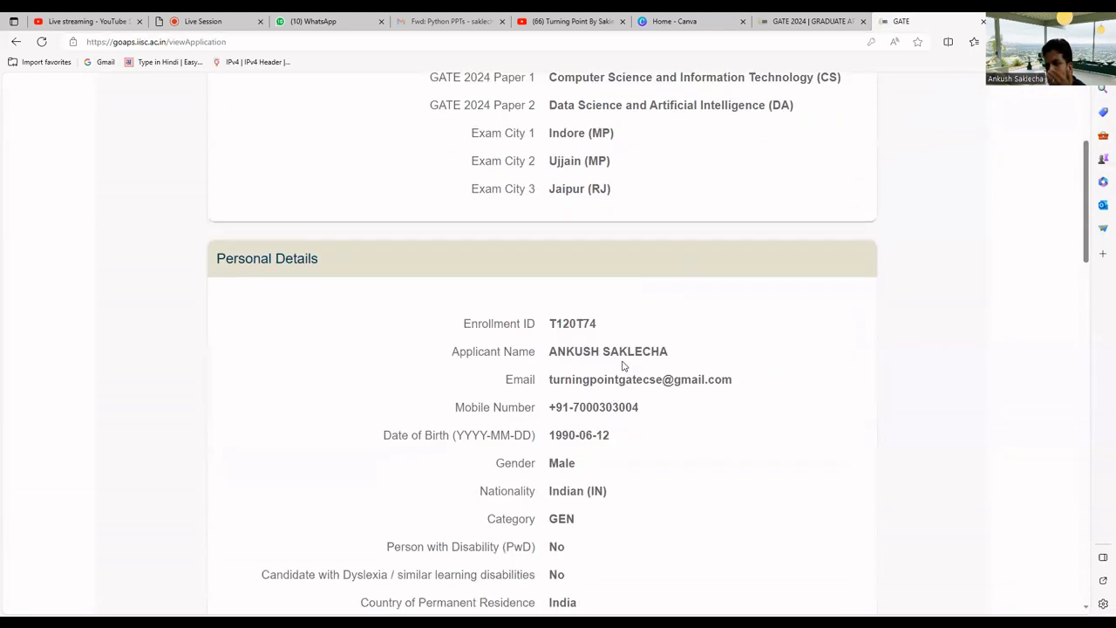
scroll(624, 366, down, 3)
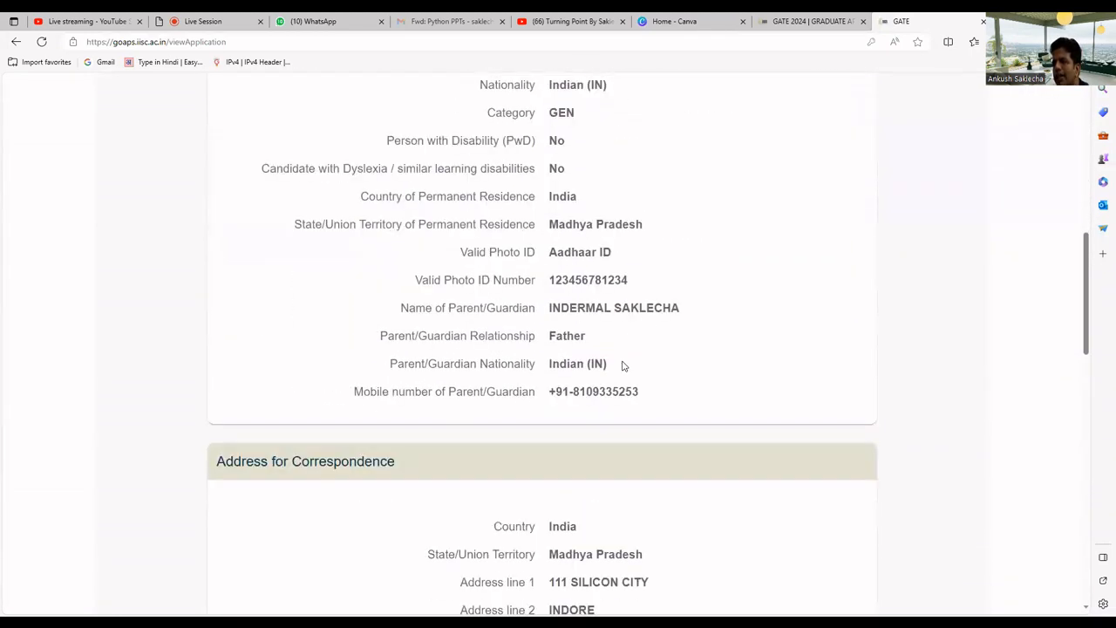
scroll(623, 366, down, 4)
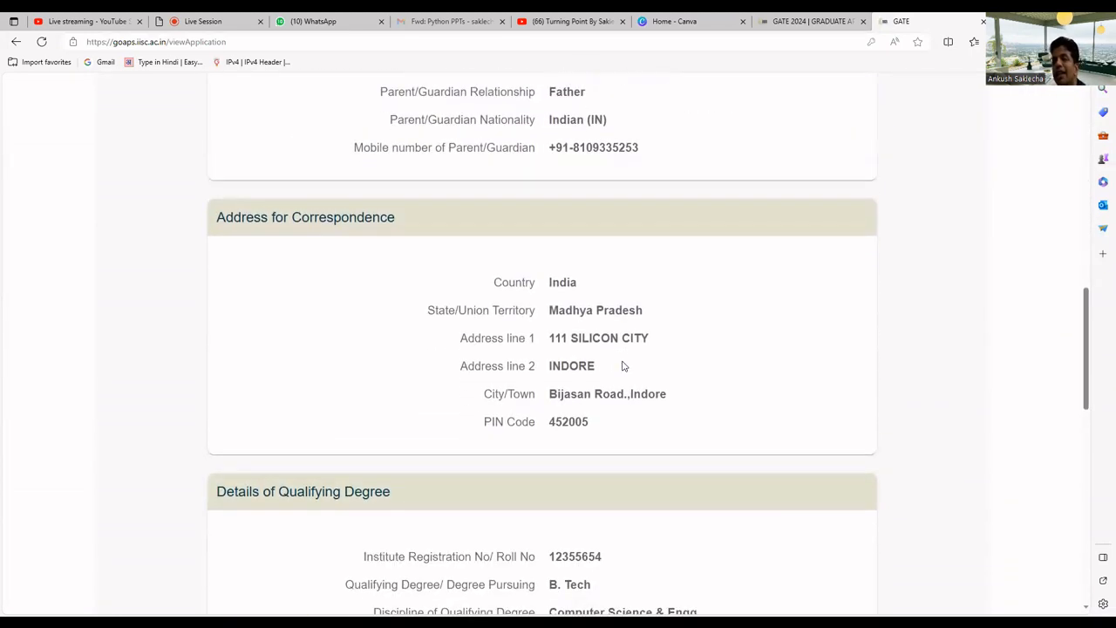
scroll(622, 366, down, 2)
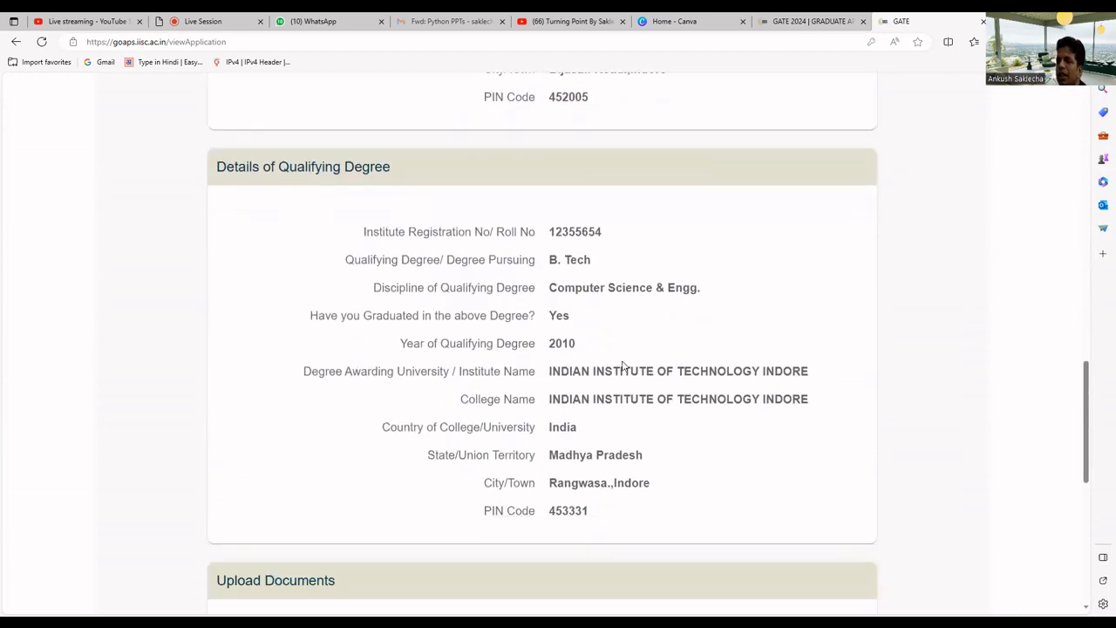
scroll(623, 367, down, 5)
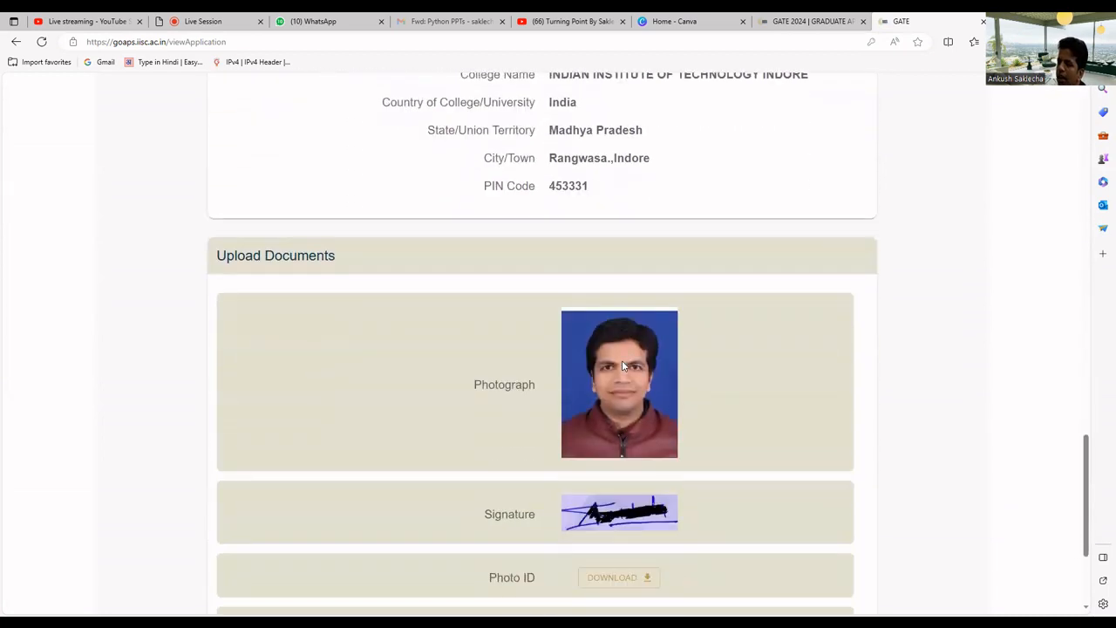
scroll(621, 367, down, 2)
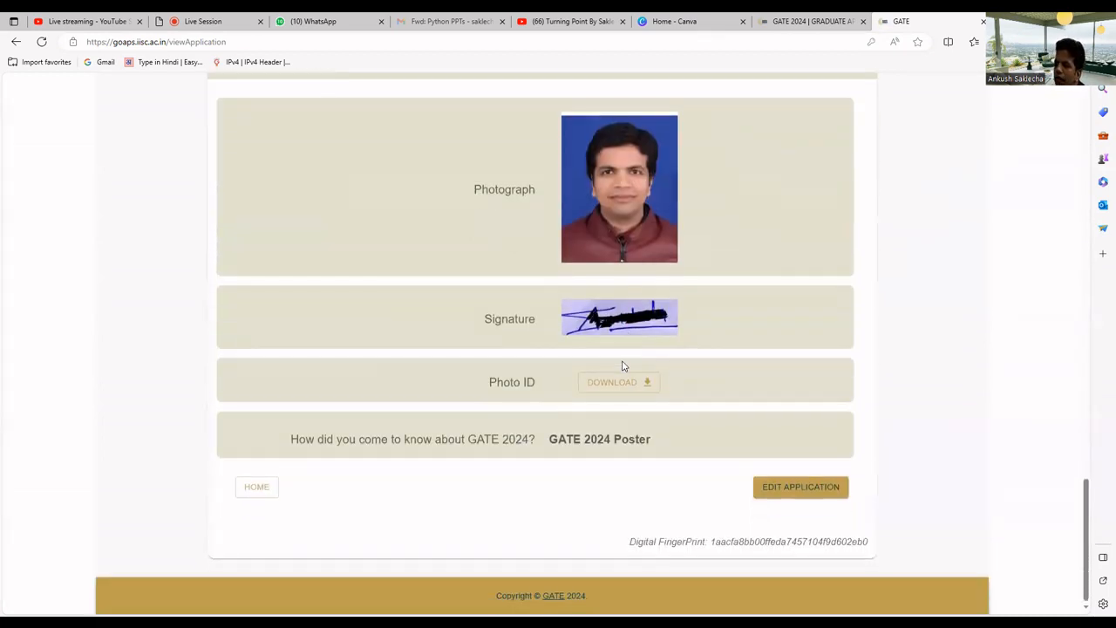
click(782, 490)
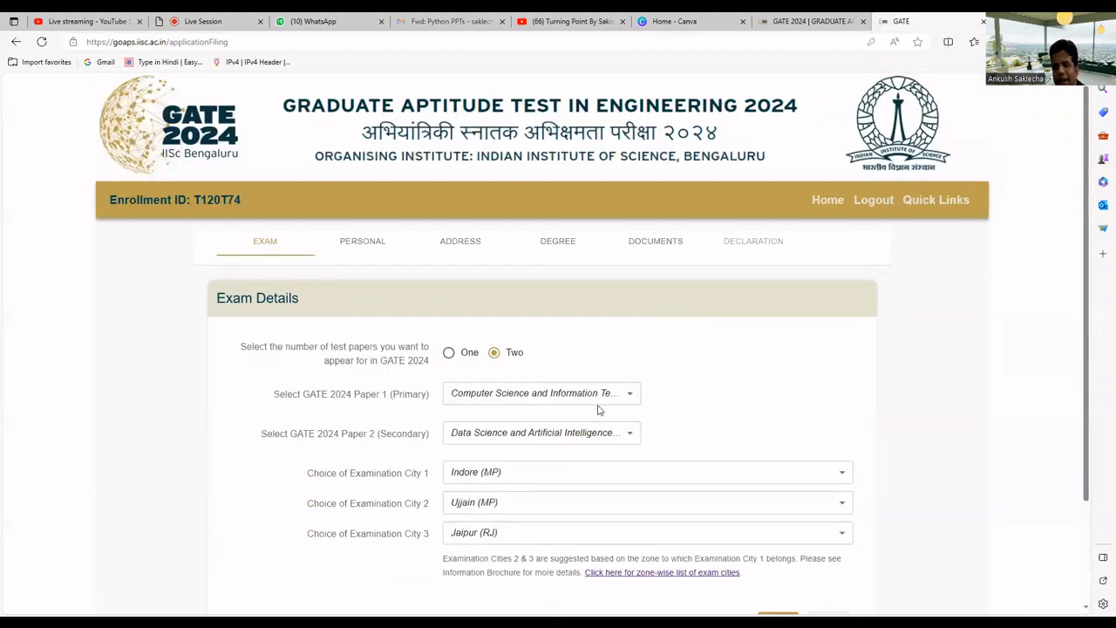
Check the Personal, Address, Degree and Documents sections, then save via Review and Submit
click(355, 245)
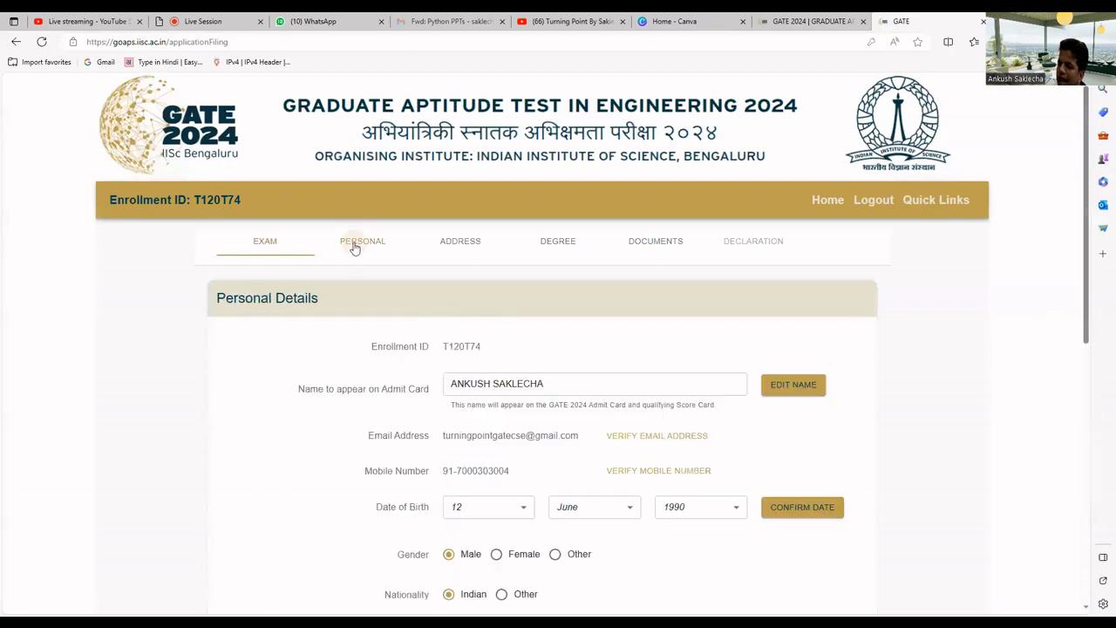
click(457, 246)
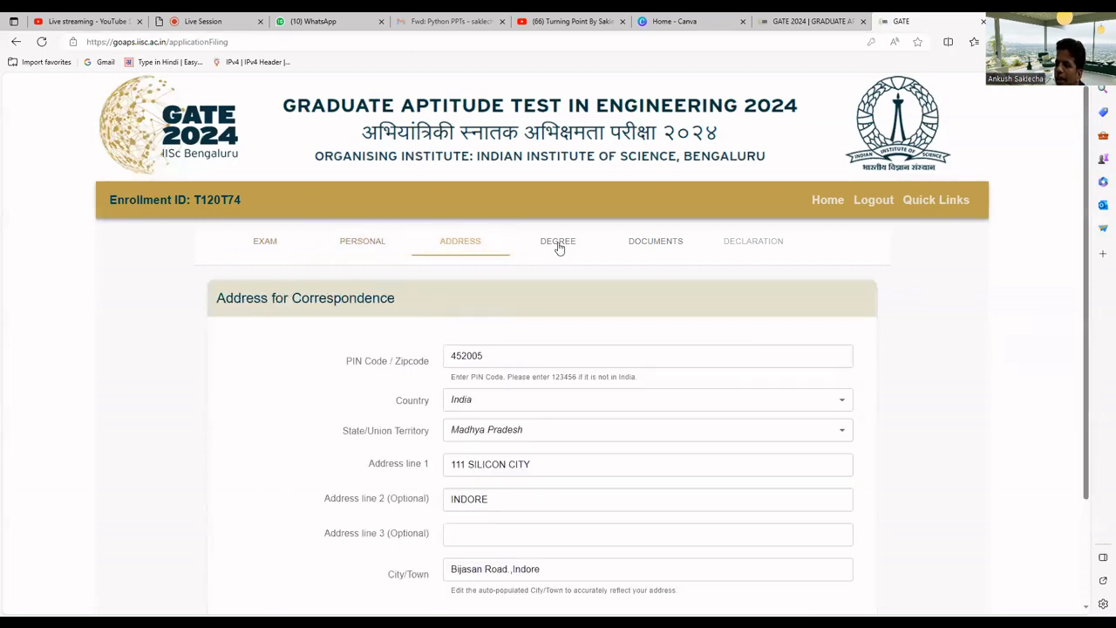
click(556, 247)
click(659, 244)
scroll(697, 257, down, 3)
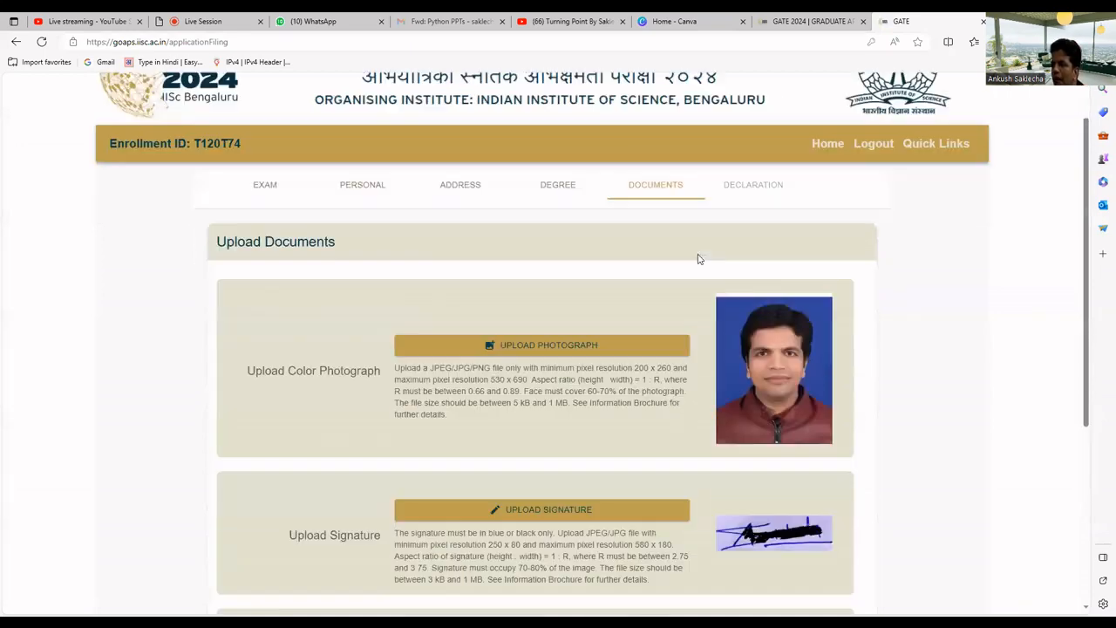
scroll(705, 291, down, 1)
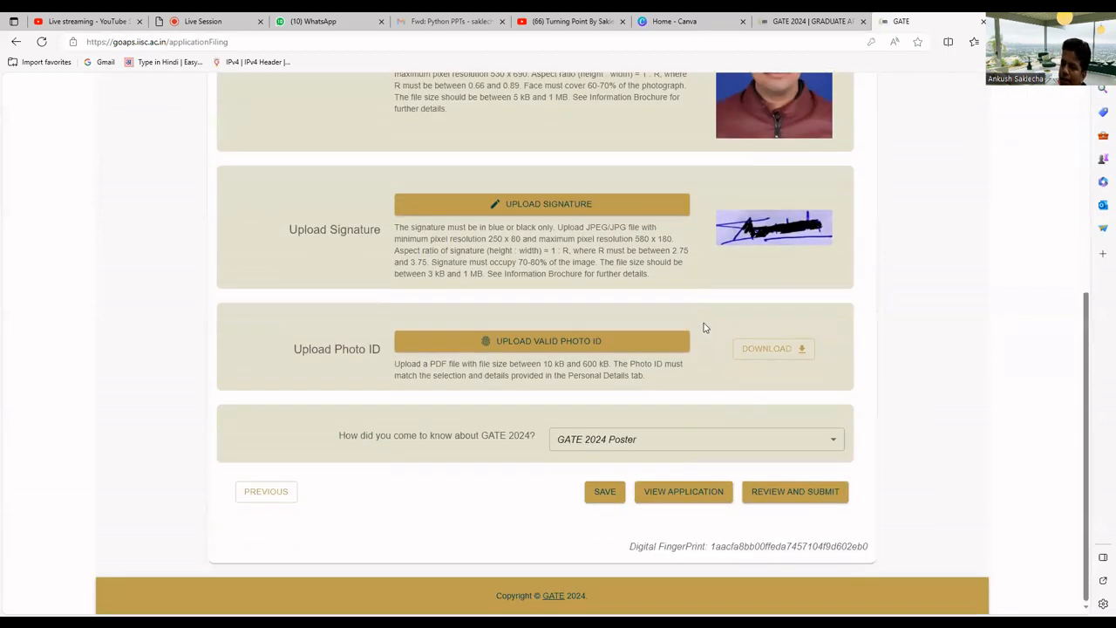
click(789, 494)
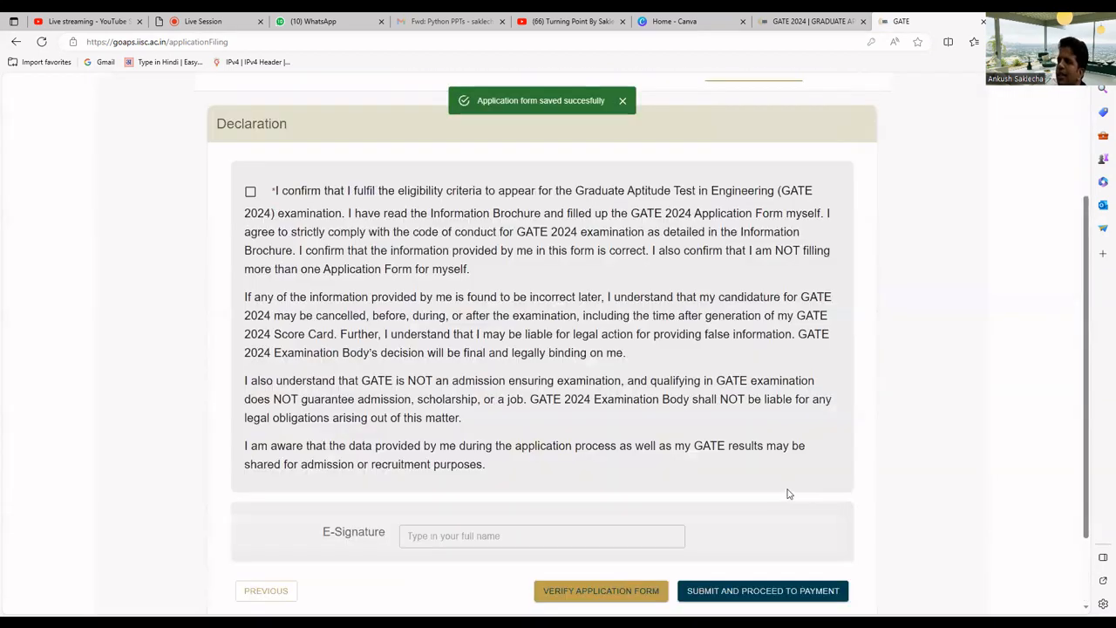
Accept the eligibility declaration and fill the e-signature with the candidate's saved full name
click(251, 193)
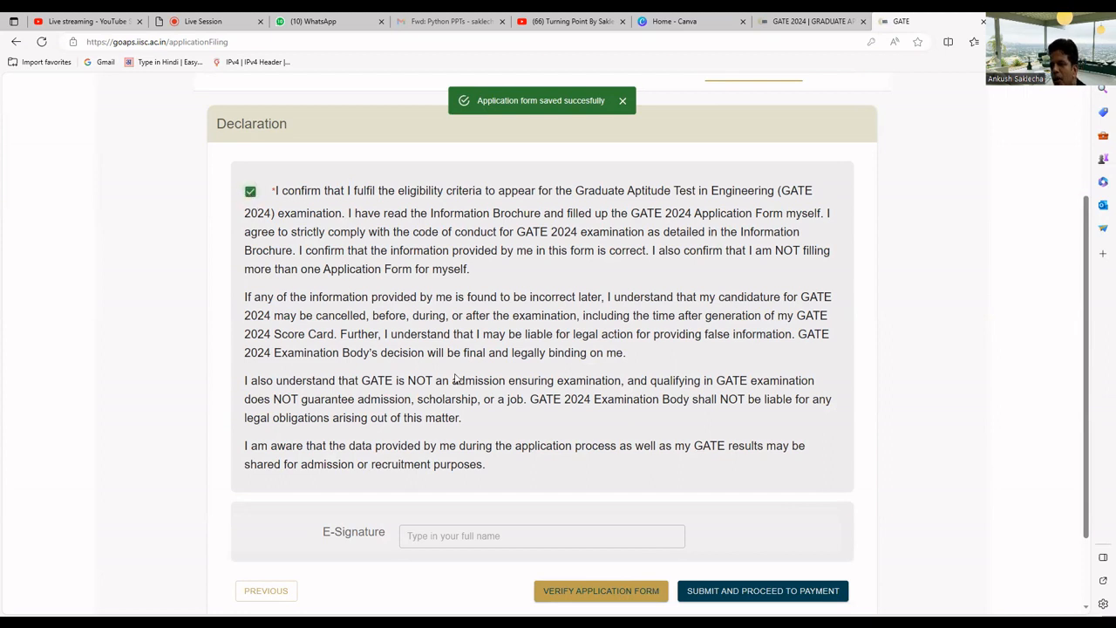
scroll(475, 445, down, 1)
click(475, 445)
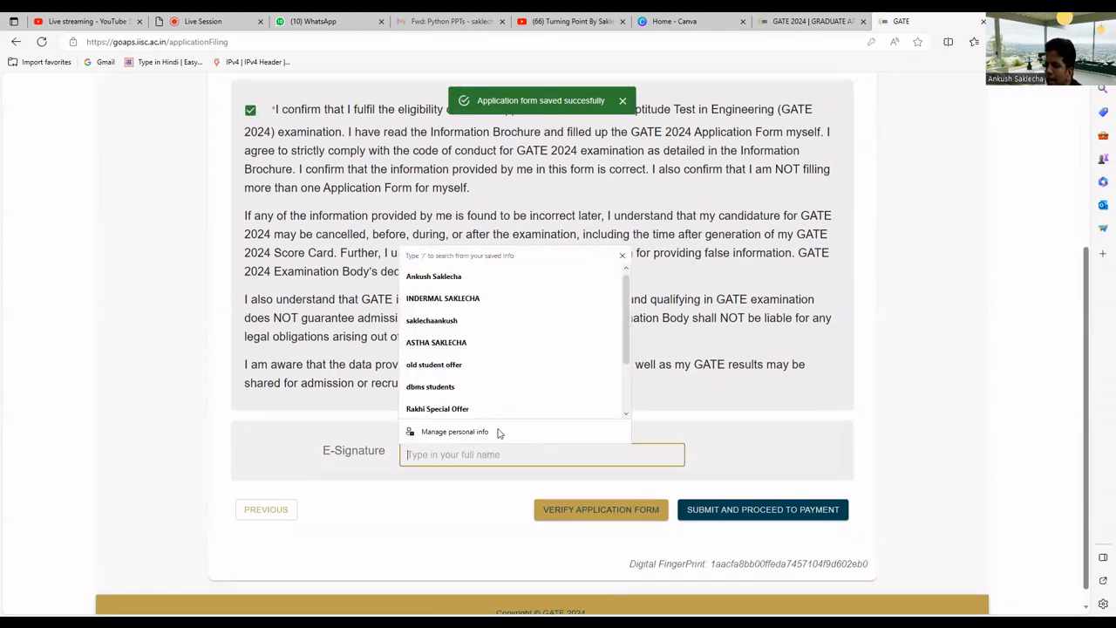
click(455, 277)
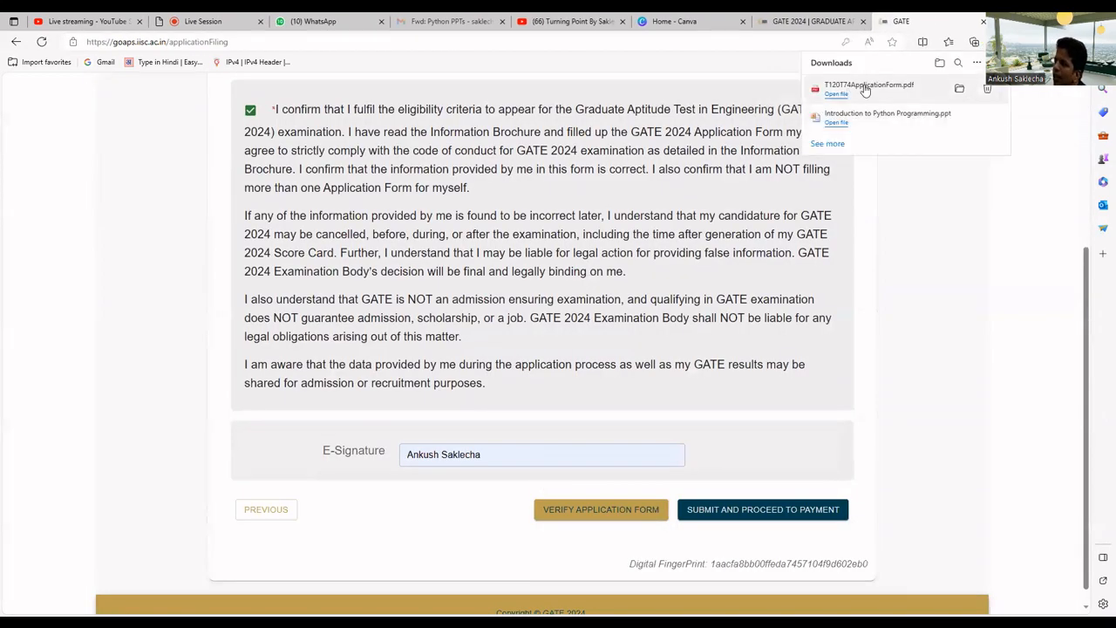
Look through the downloaded application form PDF in Edge, then return to the GATE tab
click(865, 87)
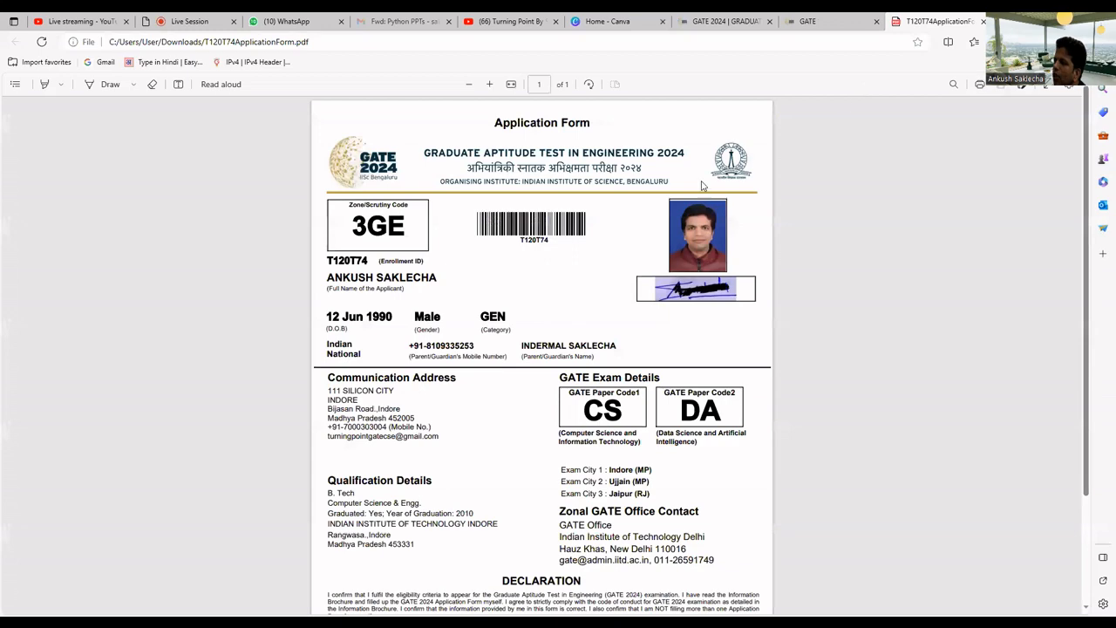
scroll(640, 189, down, 3)
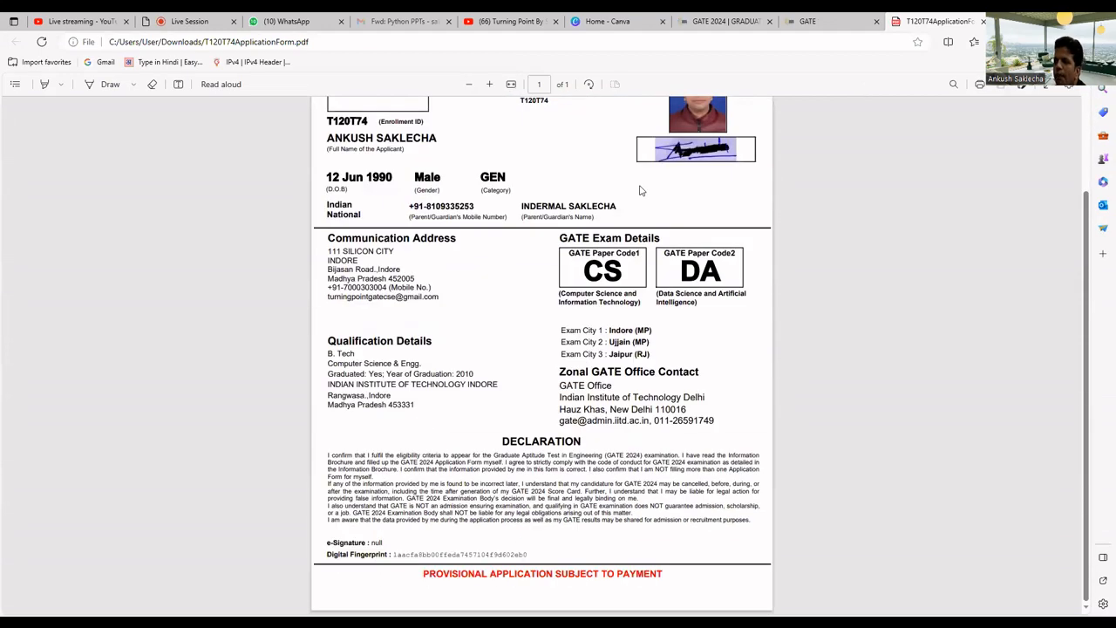
scroll(680, 342, up, 3)
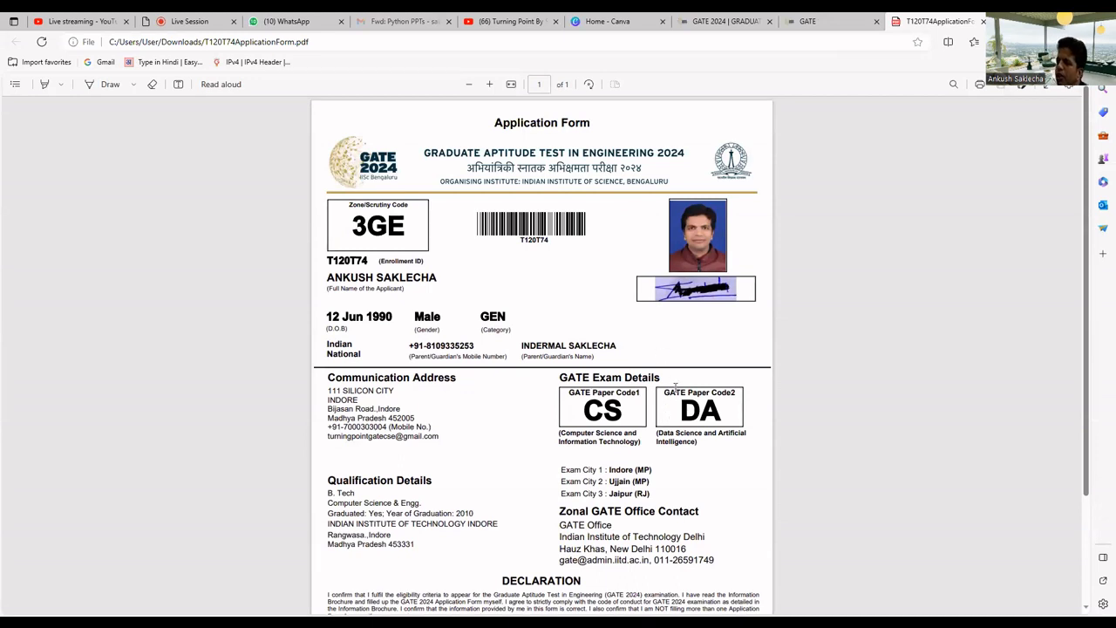
scroll(673, 394, down, 2)
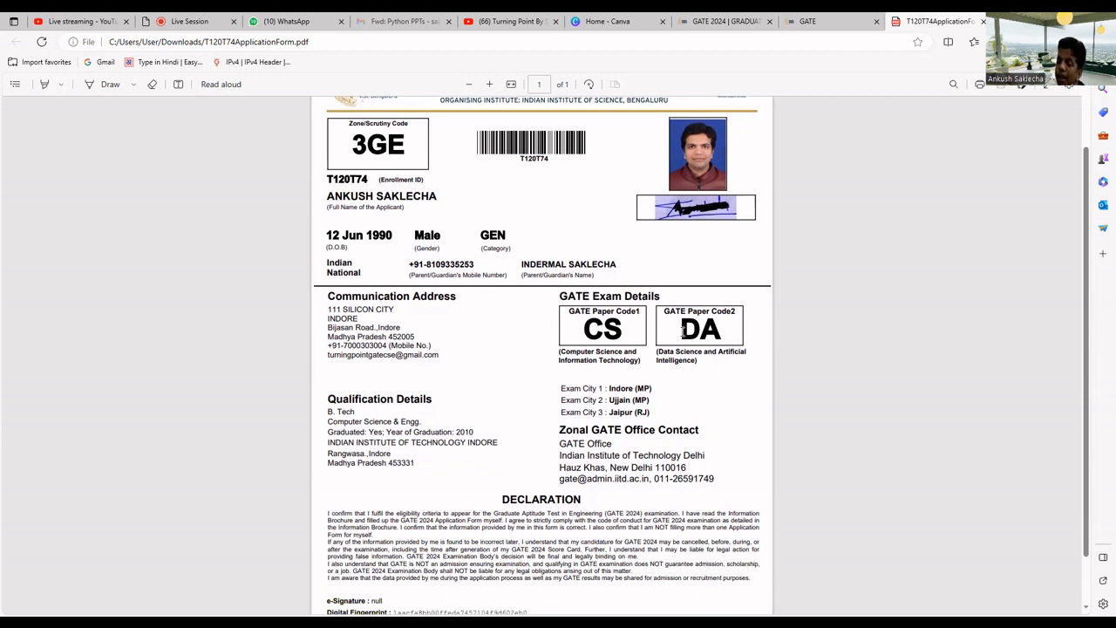
click(837, 21)
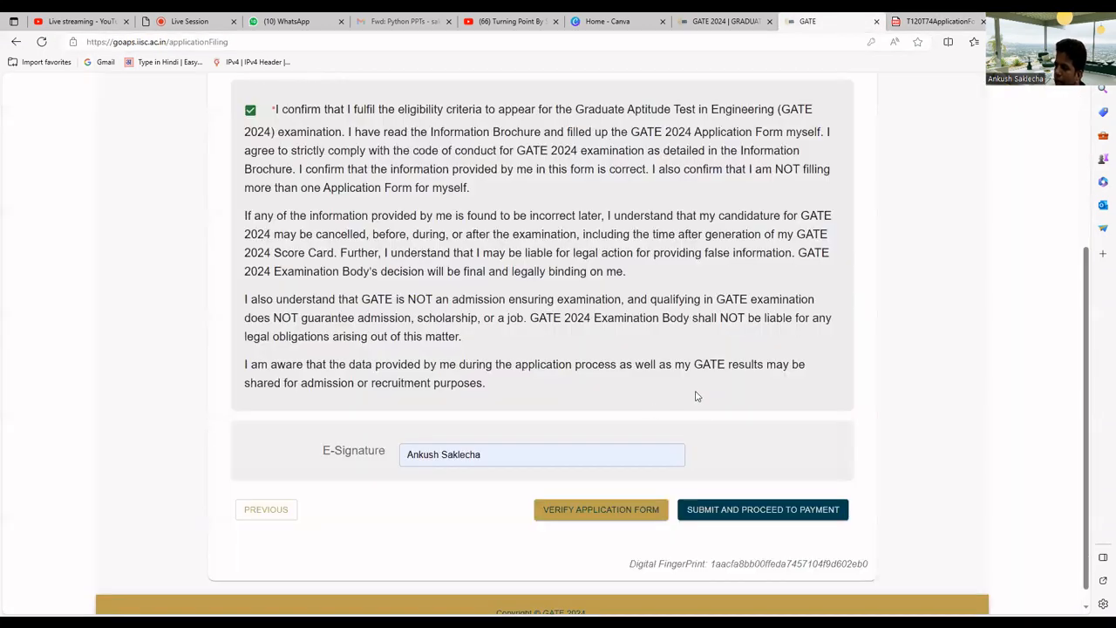
Submit the application and proceed to payment, confirming both the Continue and Yes prompts
scroll(697, 392, up, 2)
scroll(693, 394, down, 2)
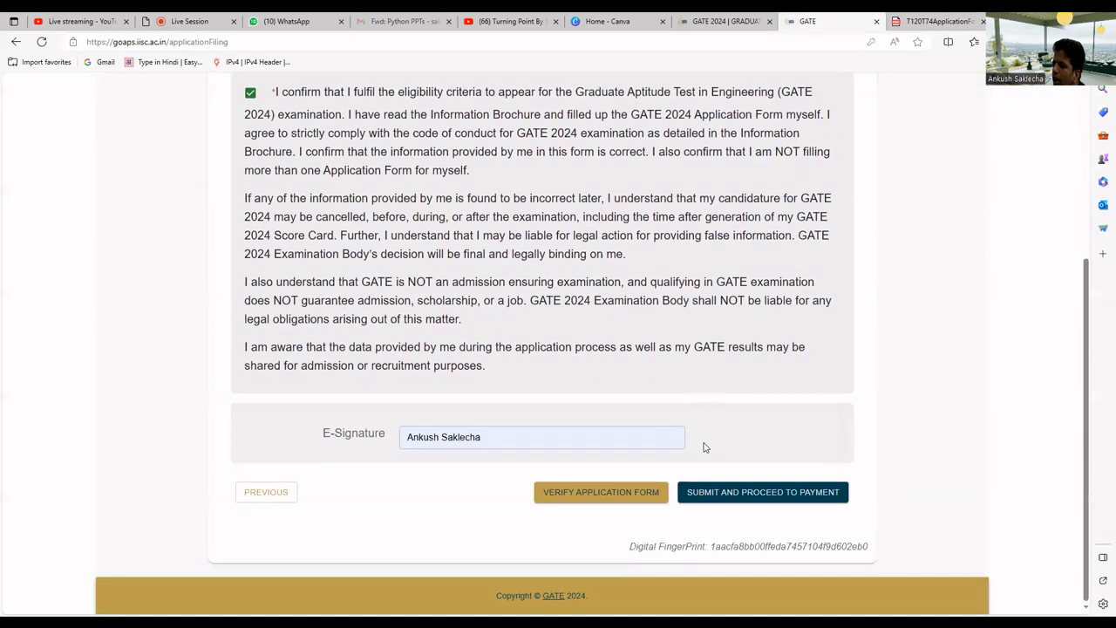
click(727, 490)
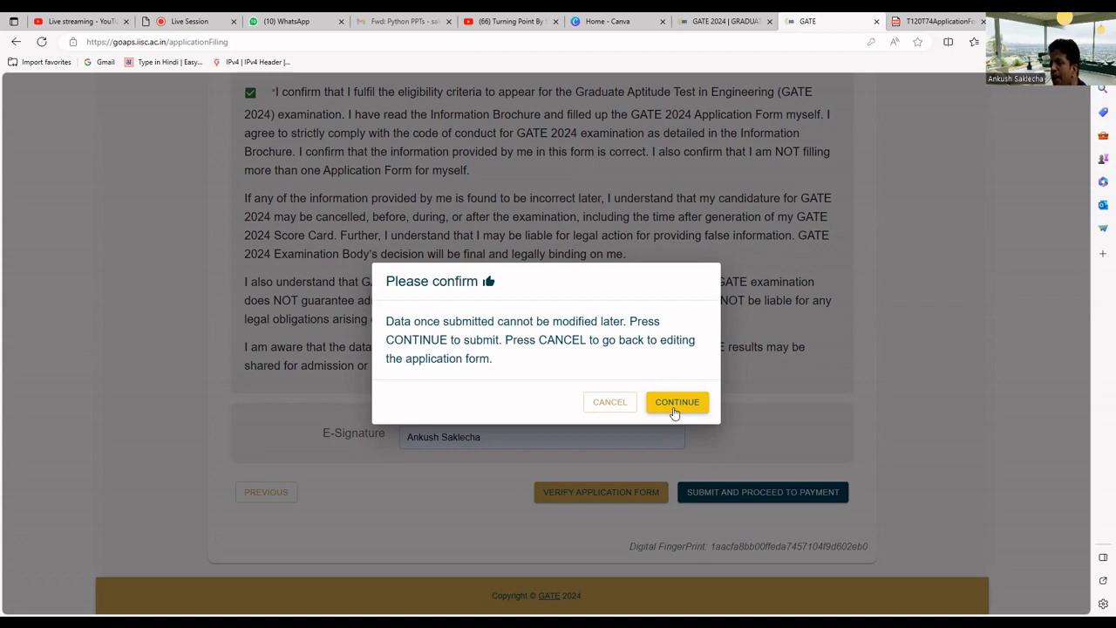
click(674, 410)
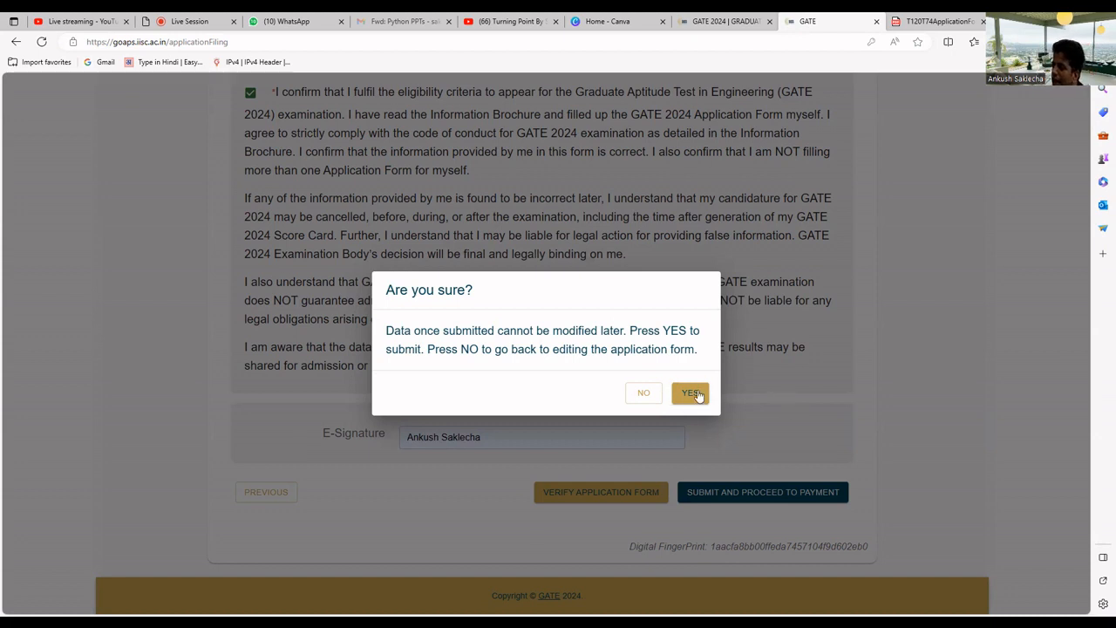
click(691, 393)
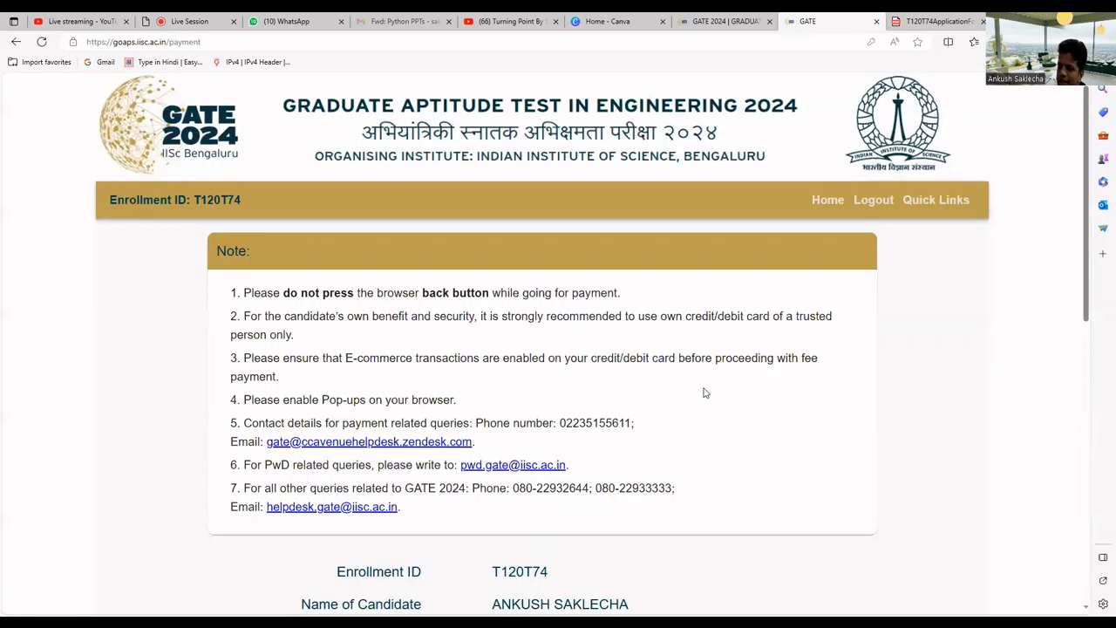
Enter the arithmetic captcha answer and proceed to pay the ₹3600 fee
scroll(704, 392, down, 3)
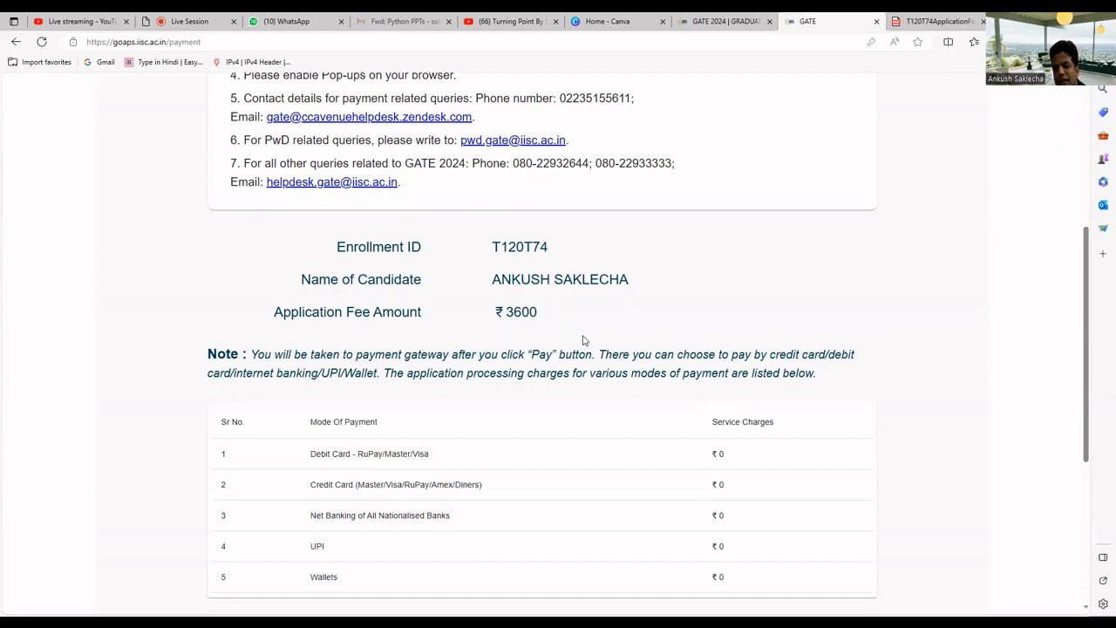
scroll(583, 340, down, 3)
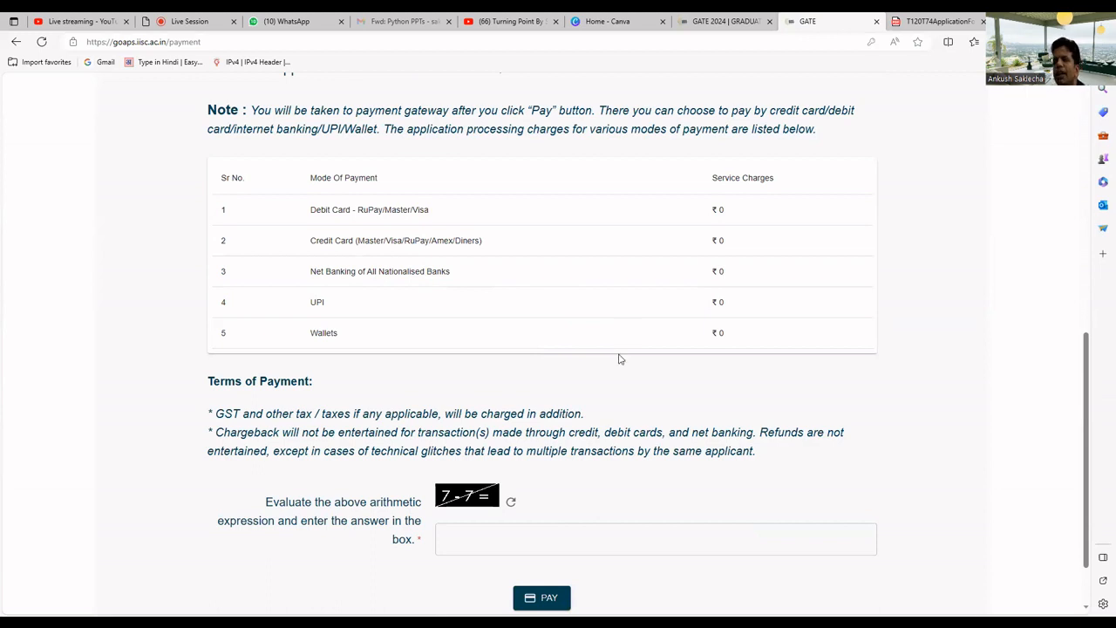
scroll(635, 361, down, 1)
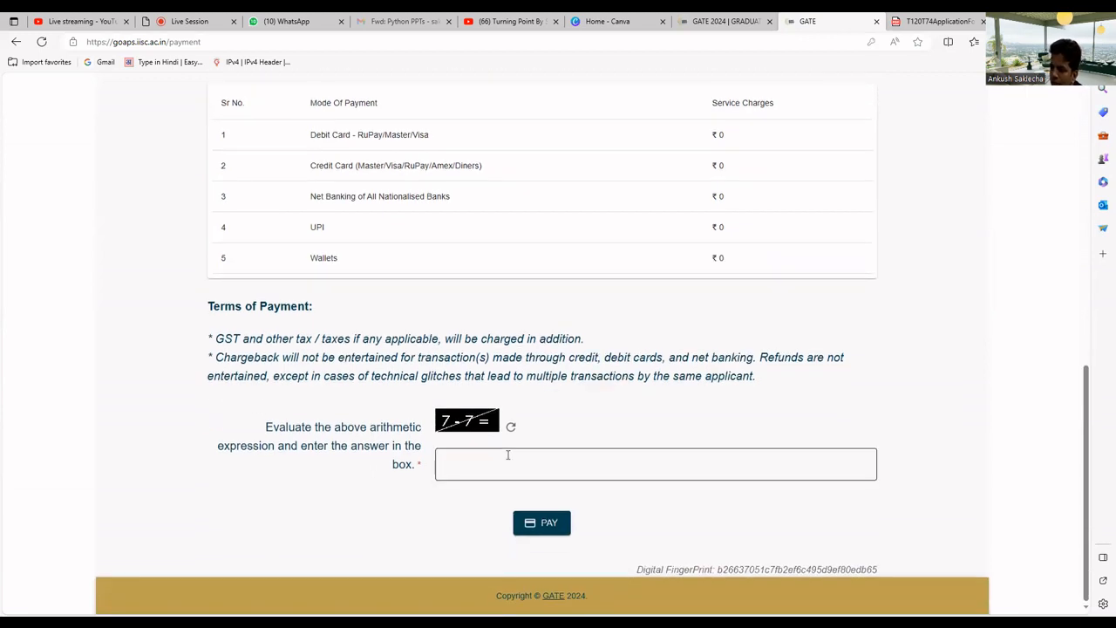
click(507, 454)
text(0)
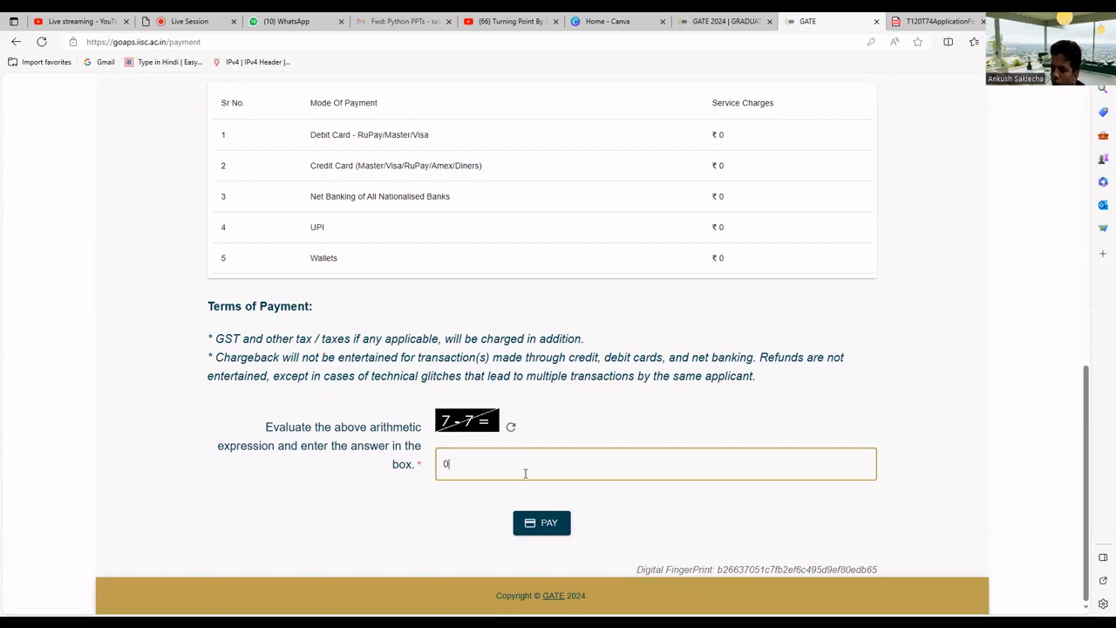
click(534, 528)
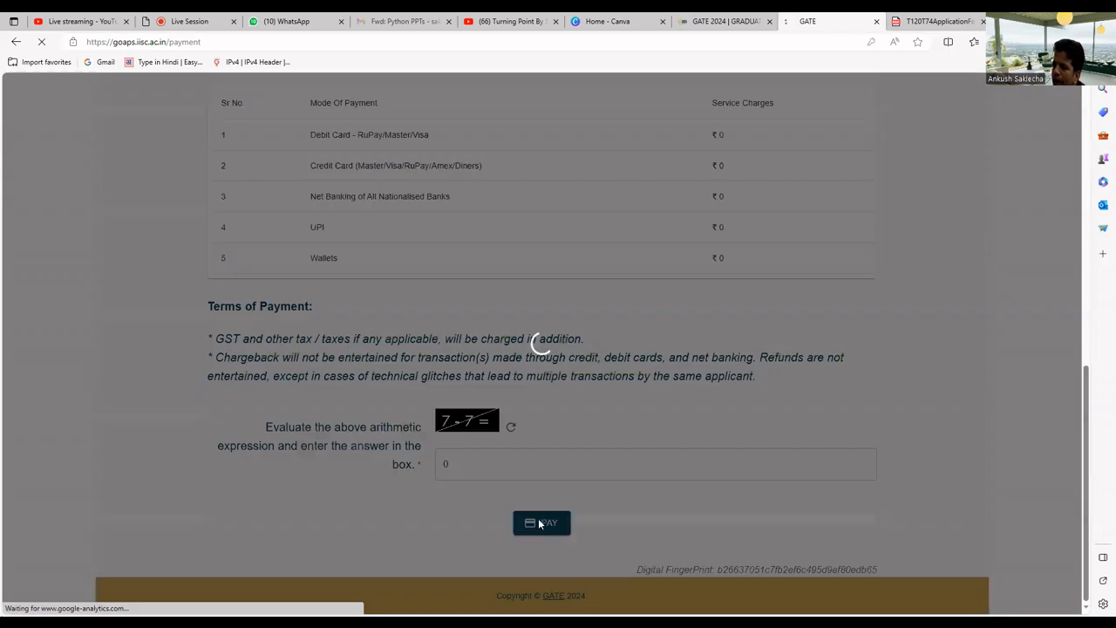